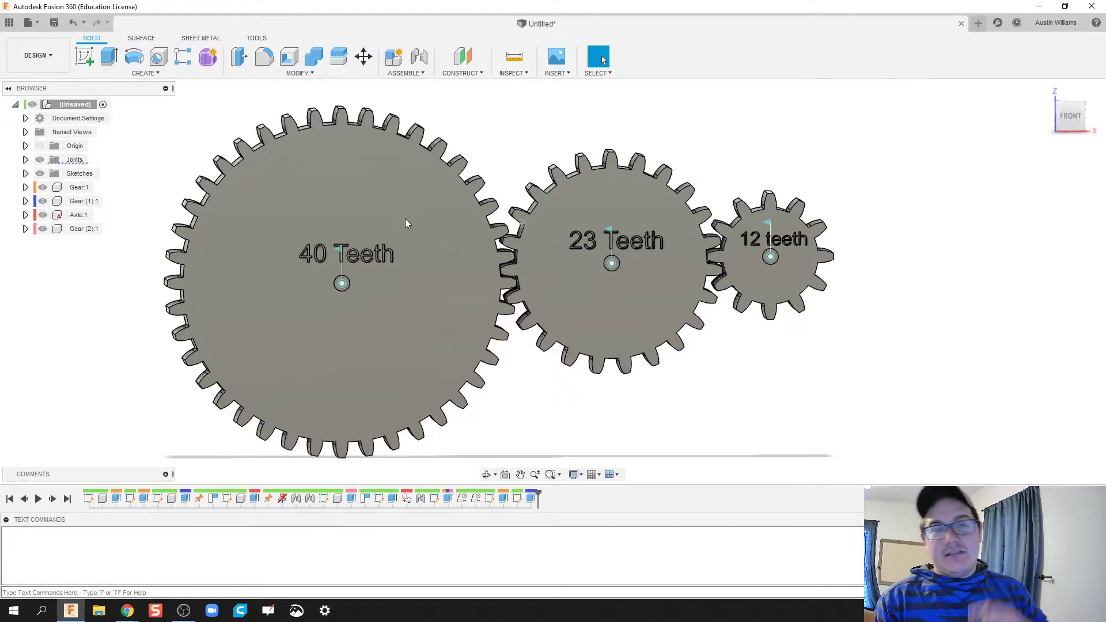
Turn the 40-tooth and 12-tooth gears to examine how the meshed gear train moves, and revert the gears to their original positions
{"action": "left_click_drag", "start_coordinate": [405, 223], "coordinate": [433, 214]}
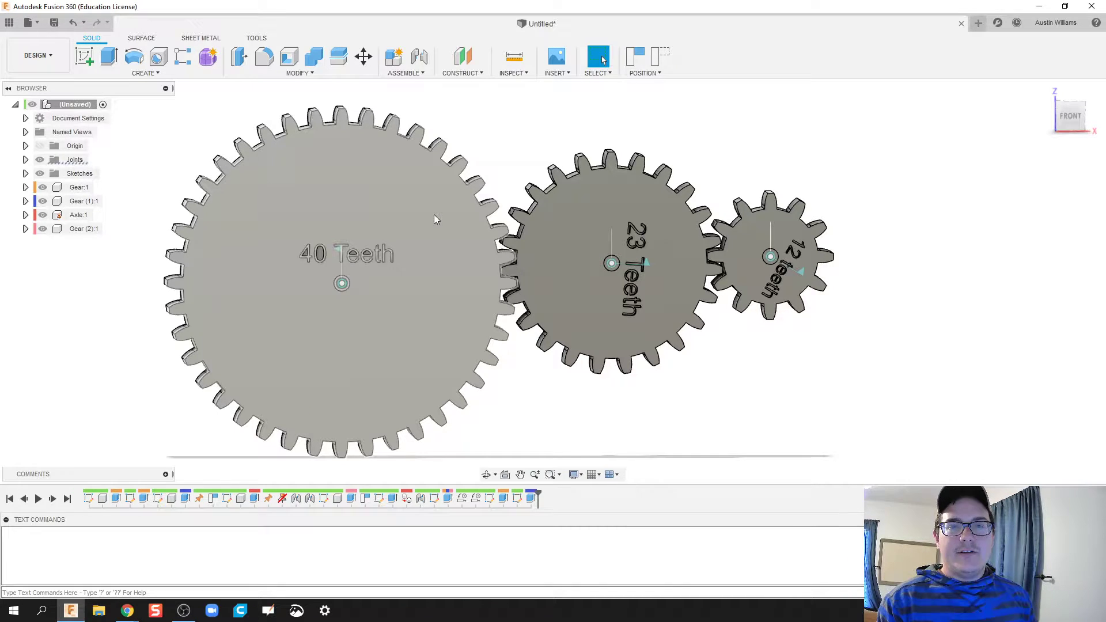
{"action": "left_click", "coordinate": [660, 56]}
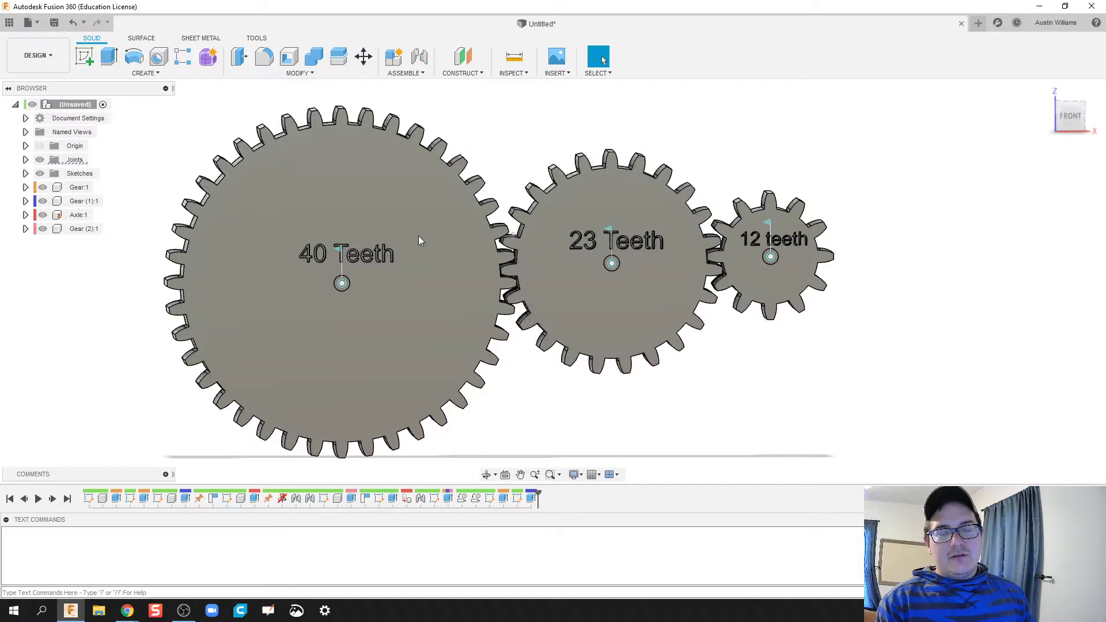
{"action": "mouse_move", "coordinate": [351, 143]}
{"action": "left_mouse_down"}
{"action": "mouse_move", "coordinate": [386, 150]}
{"action": "mouse_move", "coordinate": [438, 201]}
{"action": "mouse_move", "coordinate": [432, 292]}
{"action": "mouse_move", "coordinate": [368, 385]}
{"action": "mouse_move", "coordinate": [242, 323]}
{"action": "mouse_move", "coordinate": [244, 217]}
{"action": "mouse_move", "coordinate": [341, 161]}
{"action": "left_mouse_up"}
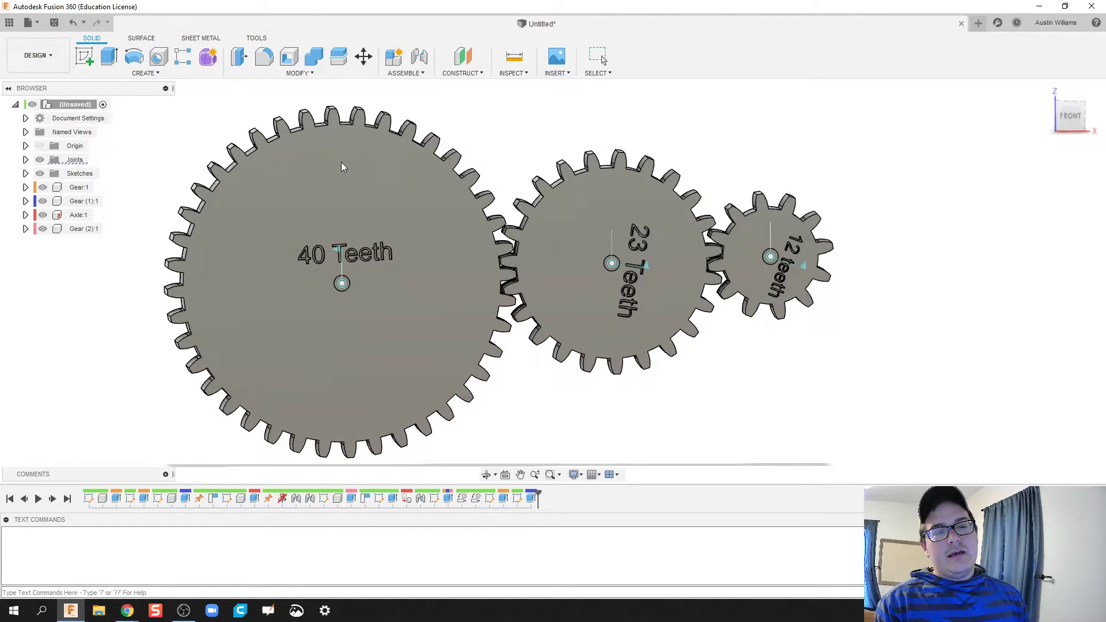
{"action": "left_click", "coordinate": [682, 262]}
{"action": "left_click", "coordinate": [769, 245]}
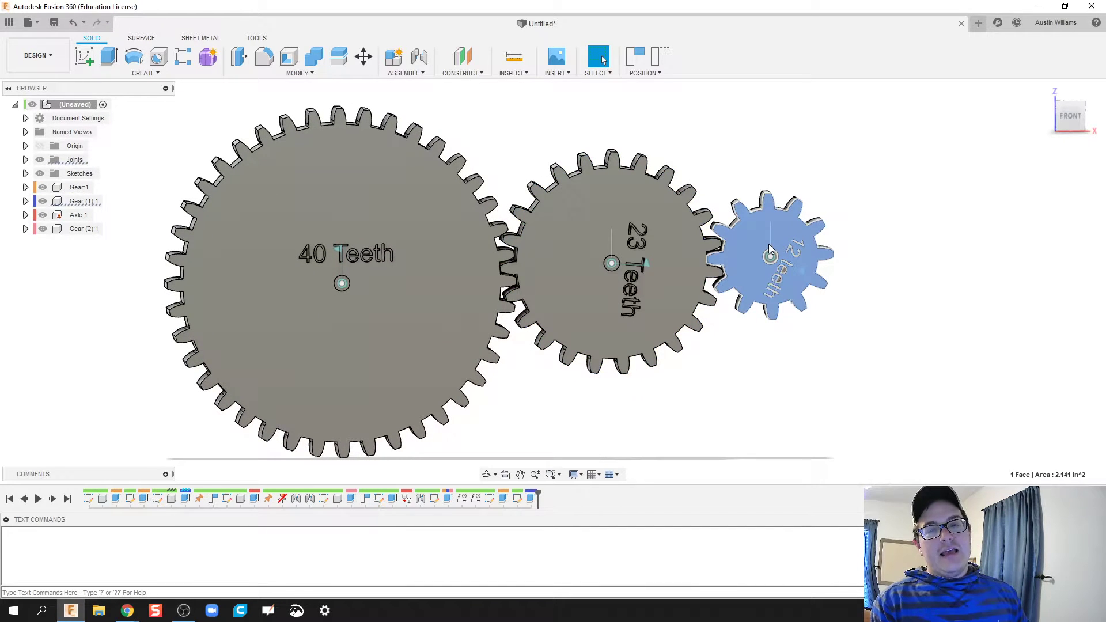
{"action": "left_click_drag", "start_coordinate": [765, 244], "coordinate": [762, 277]}
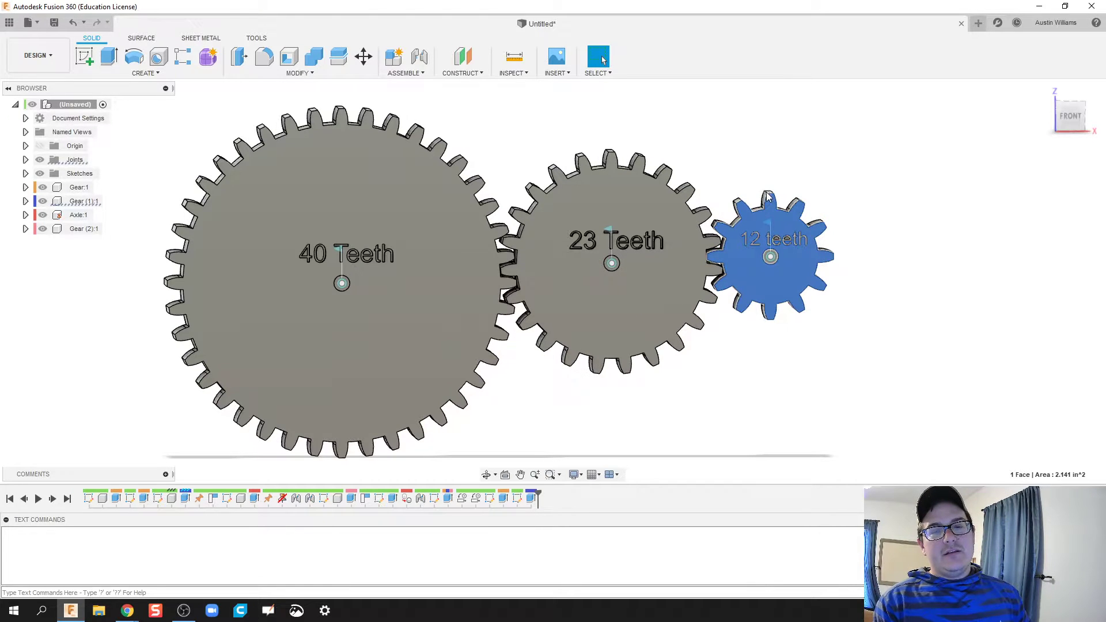
{"action": "mouse_move", "coordinate": [786, 220]}
{"action": "left_mouse_down"}
{"action": "mouse_move", "coordinate": [807, 273]}
{"action": "mouse_move", "coordinate": [753, 293]}
{"action": "mouse_move", "coordinate": [734, 240]}
{"action": "mouse_move", "coordinate": [782, 210]}
{"action": "mouse_move", "coordinate": [770, 232]}
{"action": "left_mouse_up"}
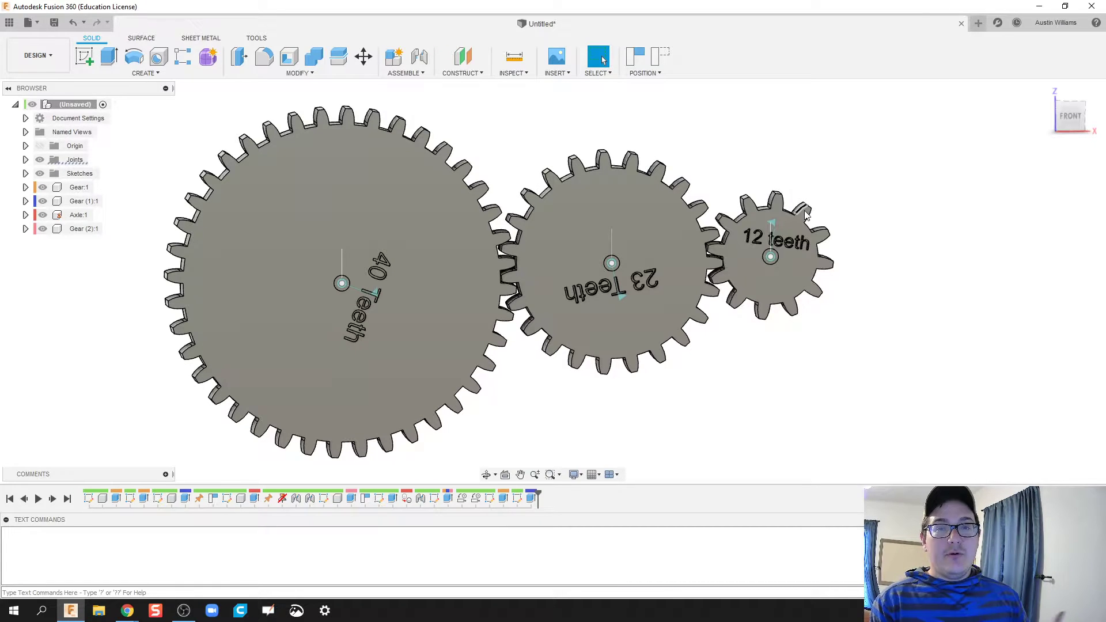
{"action": "left_click", "coordinate": [660, 57]}
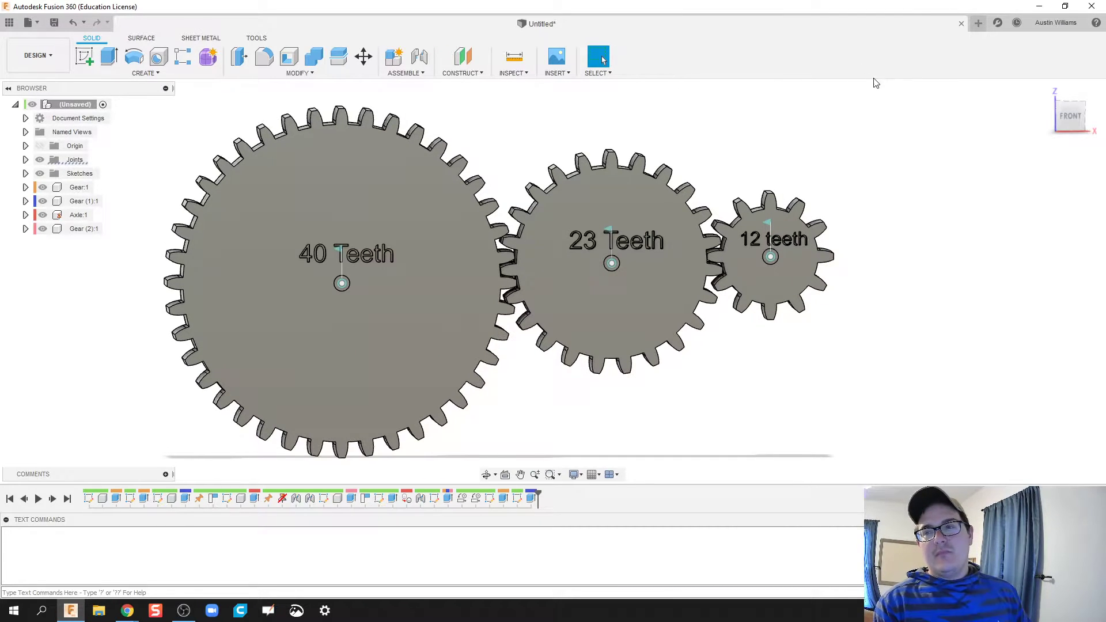
Create a new design and start a sketch on the front (XZ) origin plane
{"action": "left_click", "coordinate": [977, 25]}
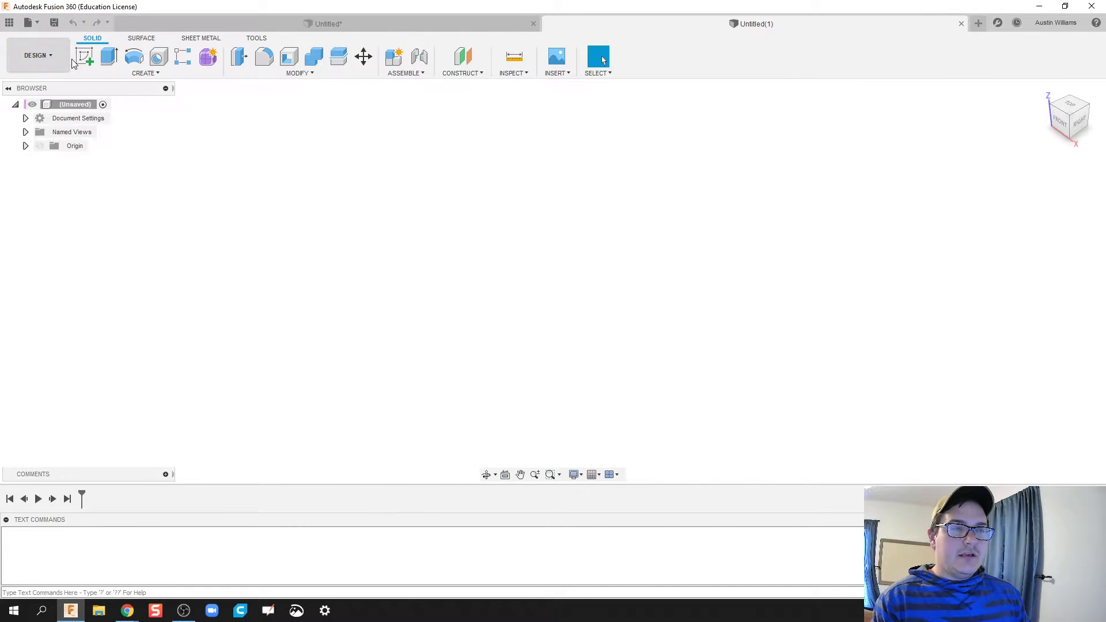
{"action": "left_click", "coordinate": [84, 57]}
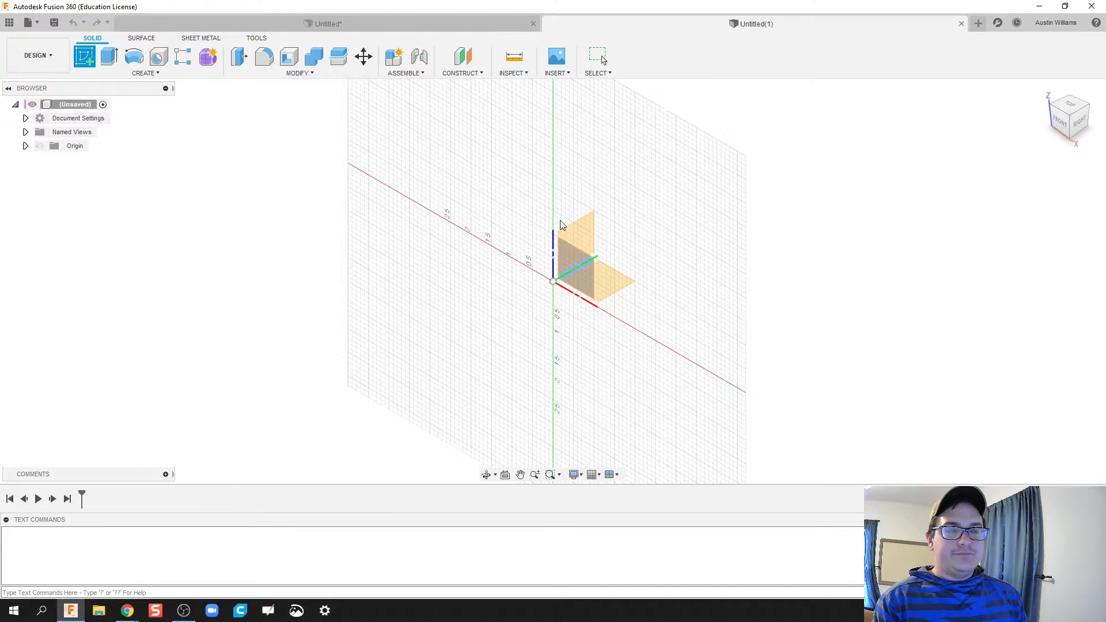
{"action": "left_click", "coordinate": [576, 288]}
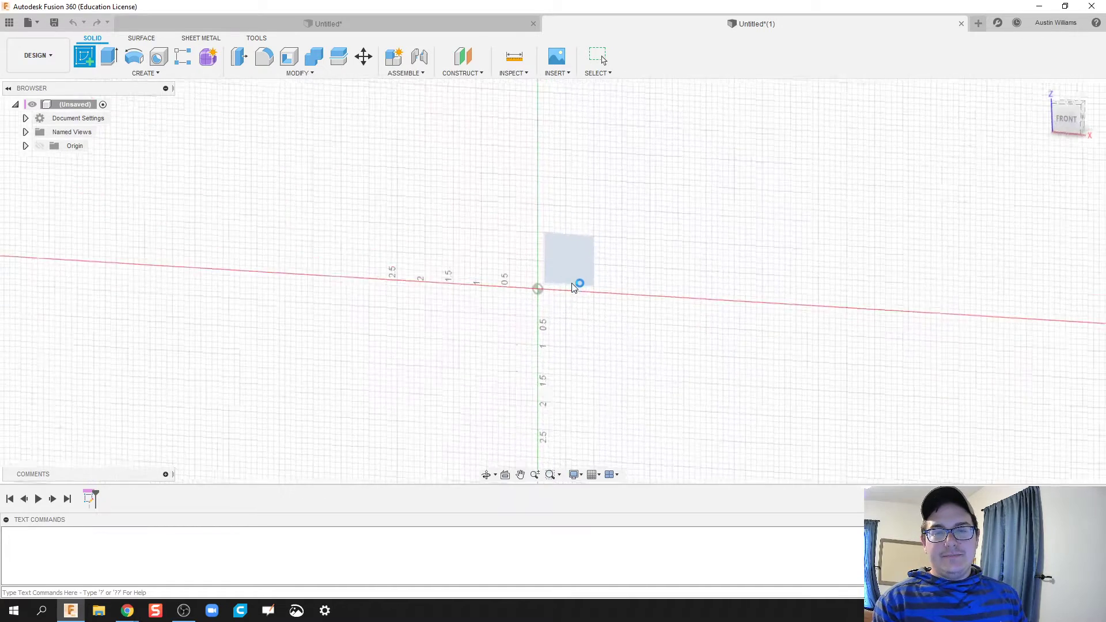
Draw a circle with a 0.25 in diameter centred on the origin for the gear's axle hole
{"action": "key", "text": "c"}
{"action": "left_click", "coordinate": [523, 284]}
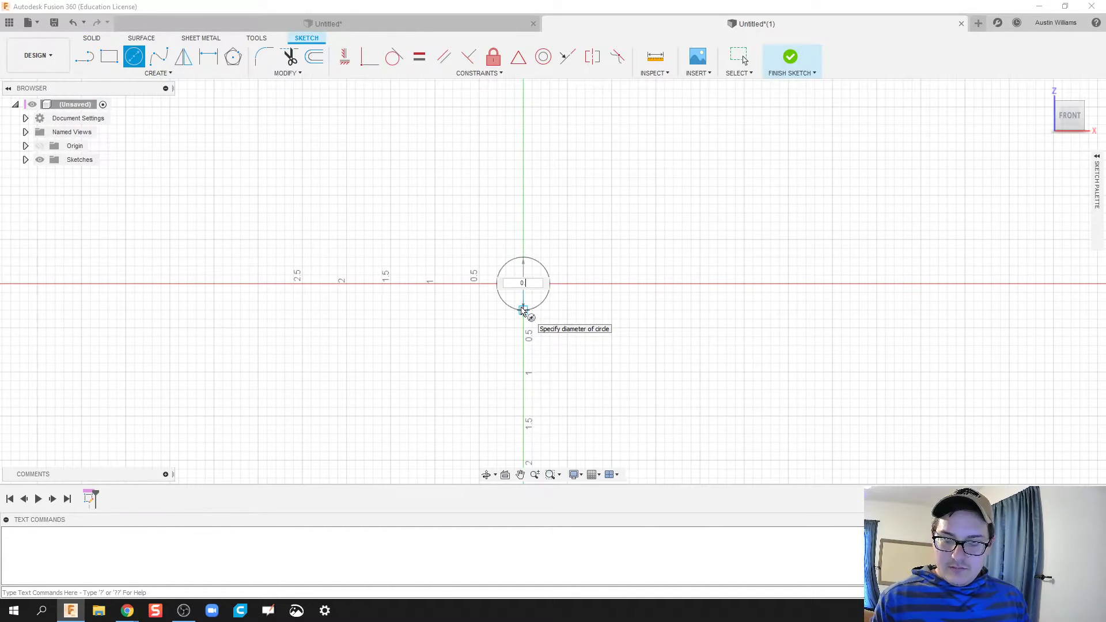
{"action": "type", "text": "0.258"}
{"action": "key", "text": "Tab"}
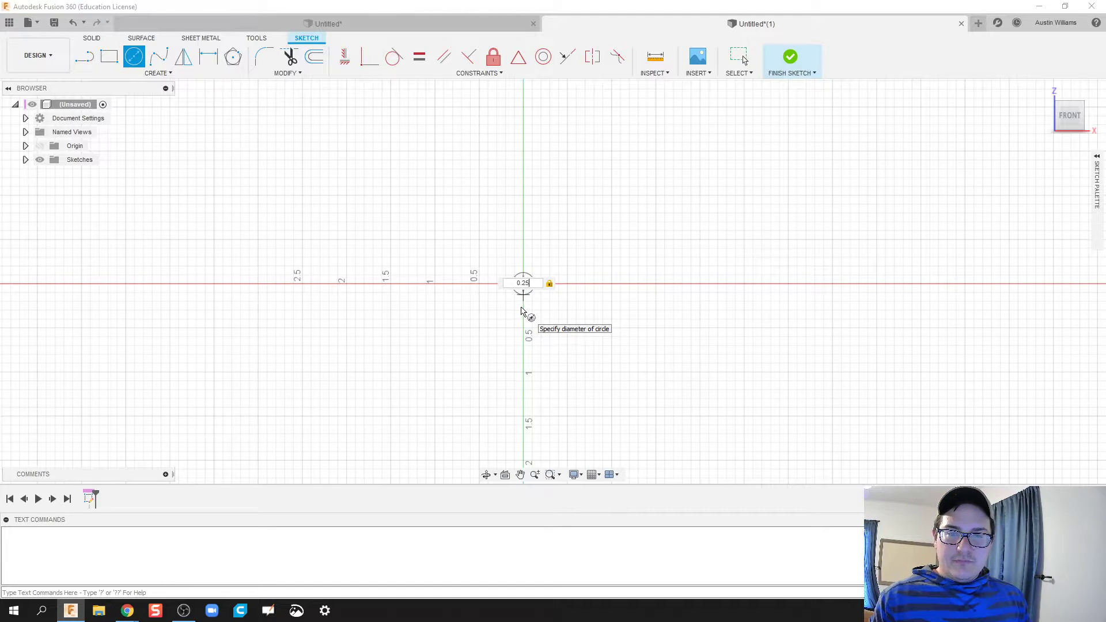
{"action": "key", "text": "Return"}
Draw a second circle with a 1 in diameter, concentric with the hole circle, for the gear body
{"action": "scroll", "coordinate": [741, 326], "scroll_direction": "up", "scroll_amount": 3}
{"action": "scroll", "coordinate": [415, 304], "scroll_direction": "down", "scroll_amount": 1}
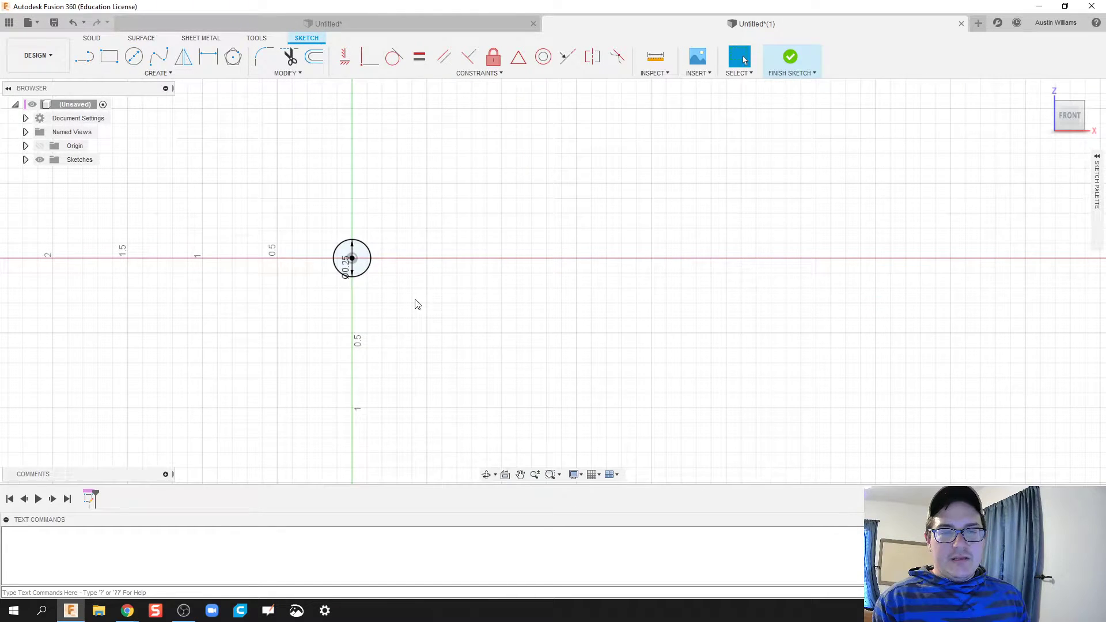
{"action": "middle_click_drag", "start_coordinate": [416, 304], "coordinate": [666, 306]}
{"action": "key", "text": "c"}
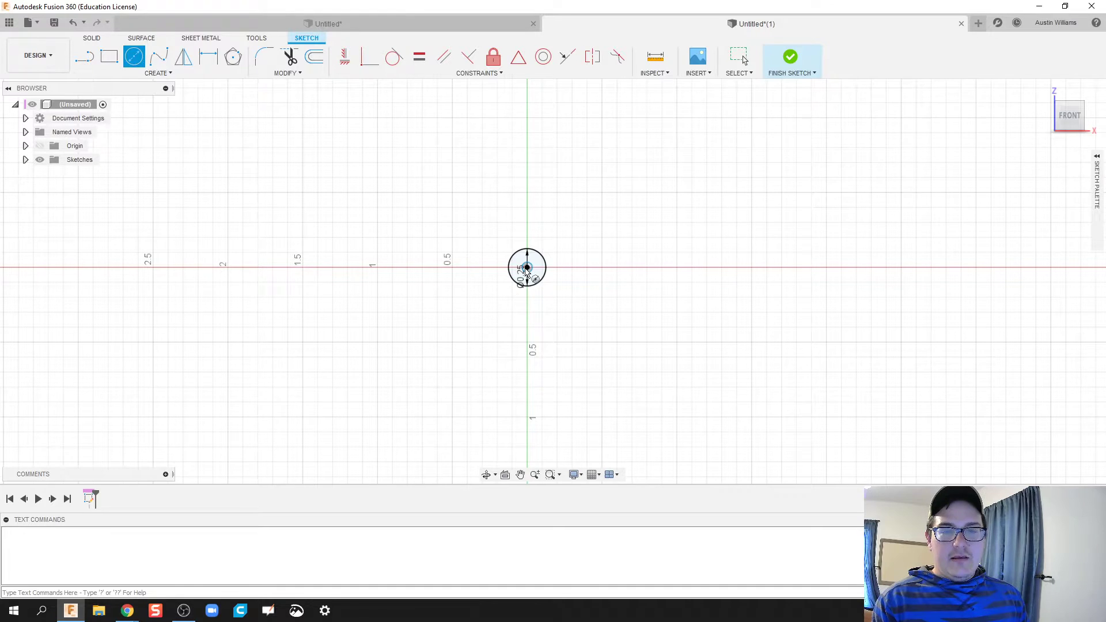
{"action": "left_click", "coordinate": [524, 292]}
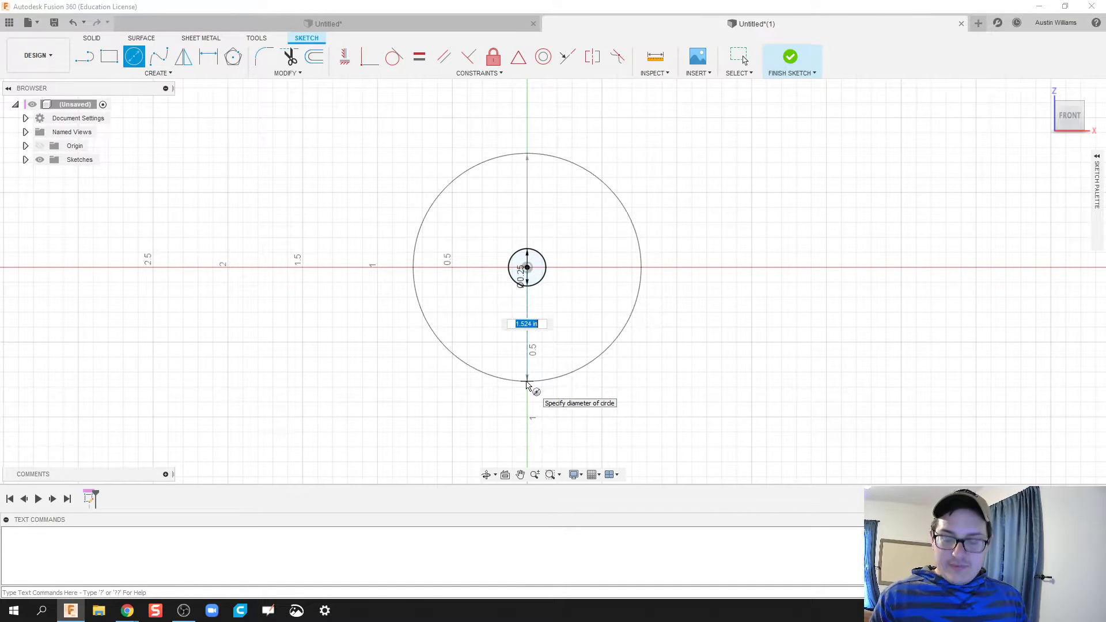
{"action": "type", "text": "1"}
{"action": "key", "text": "Return"}
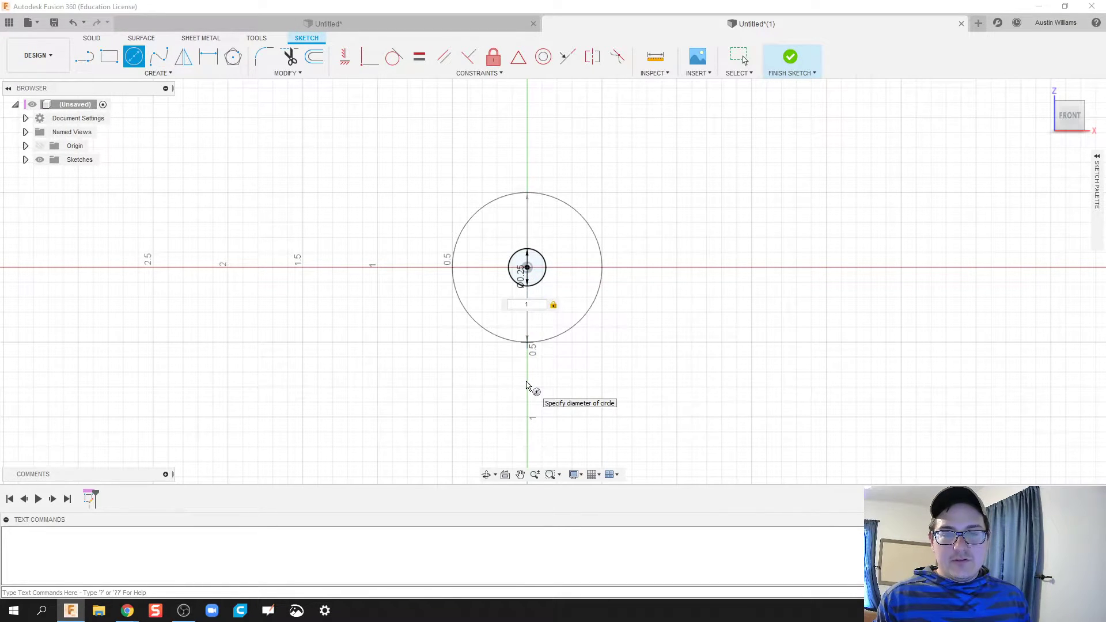
Set the outer circle's diameter to 1.5 in
{"action": "scroll", "coordinate": [525, 207], "scroll_direction": "up", "scroll_amount": 3}
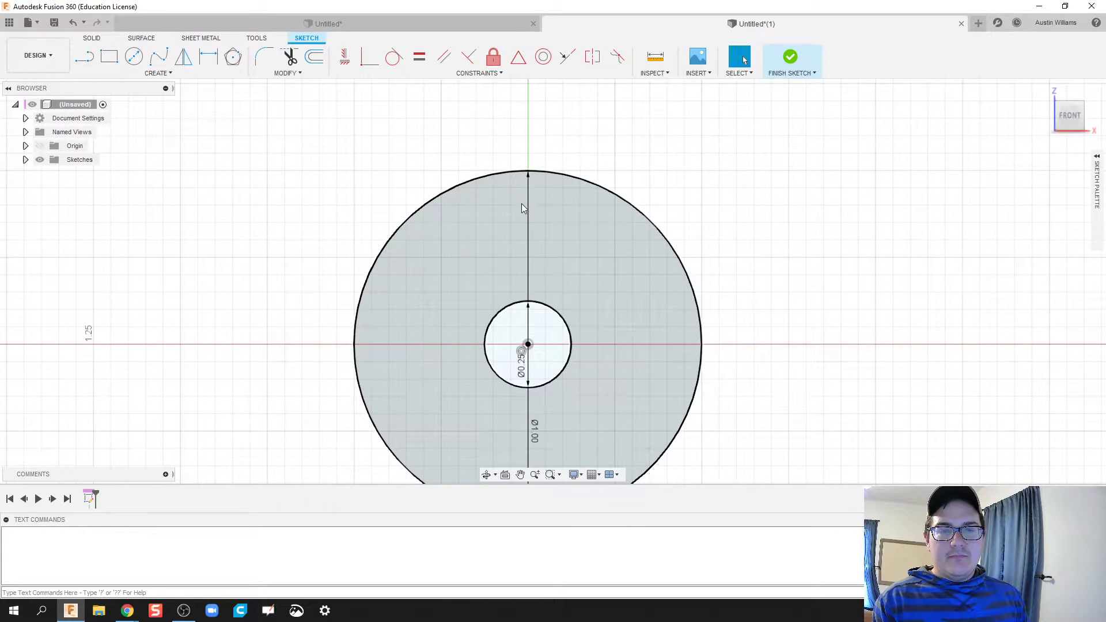
{"action": "scroll", "coordinate": [533, 211], "scroll_direction": "down", "scroll_amount": 1}
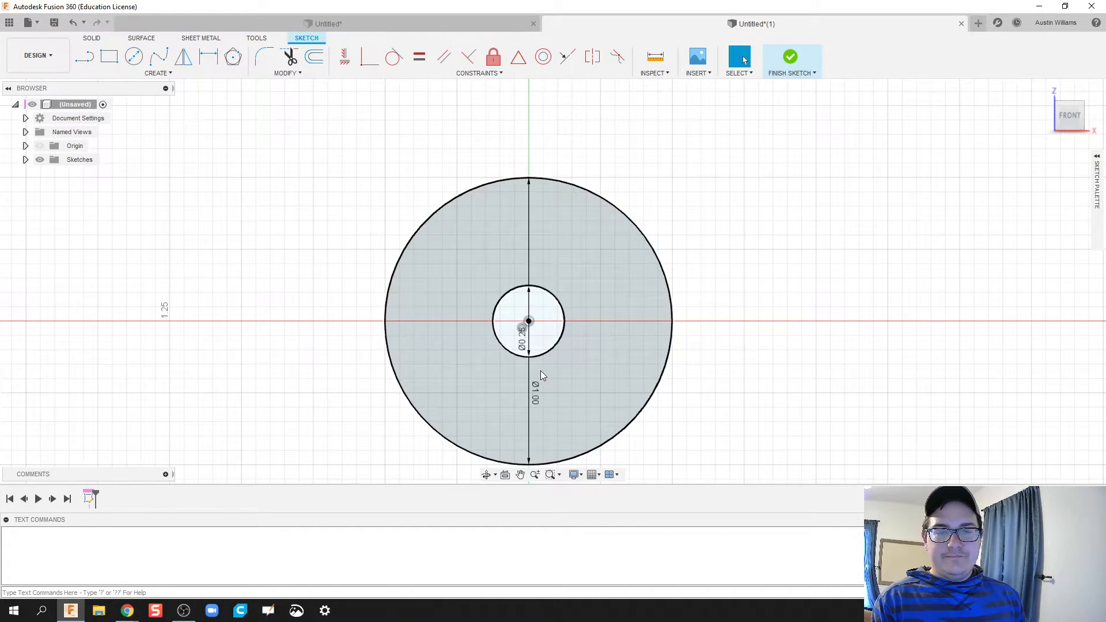
{"action": "double_click", "coordinate": [535, 401]}
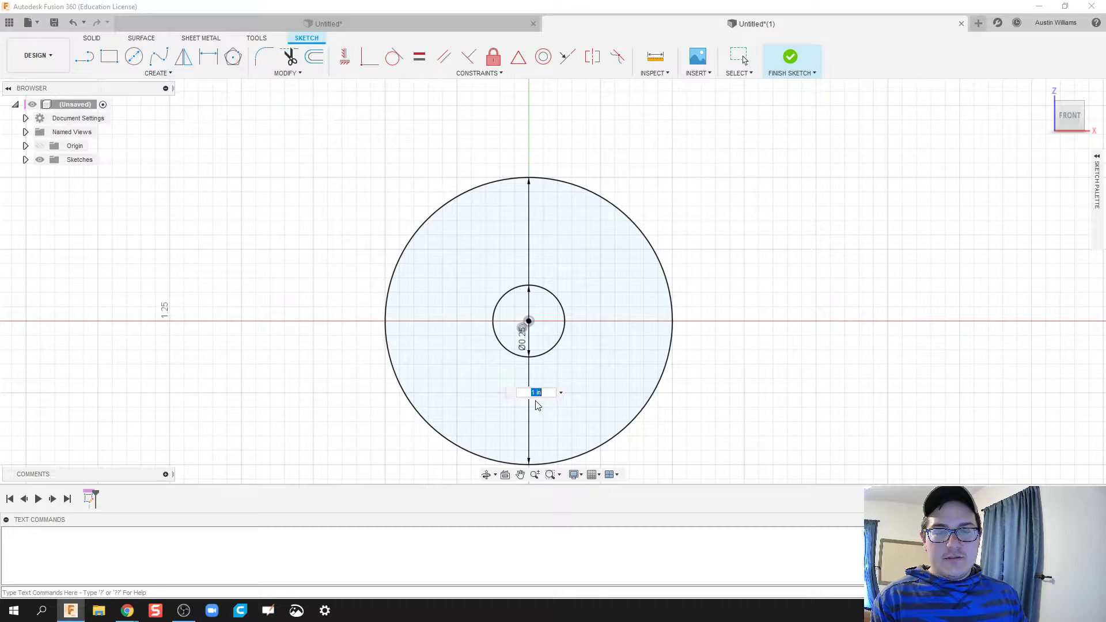
{"action": "type", "text": "1.5"}
{"action": "key", "text": "Return"}
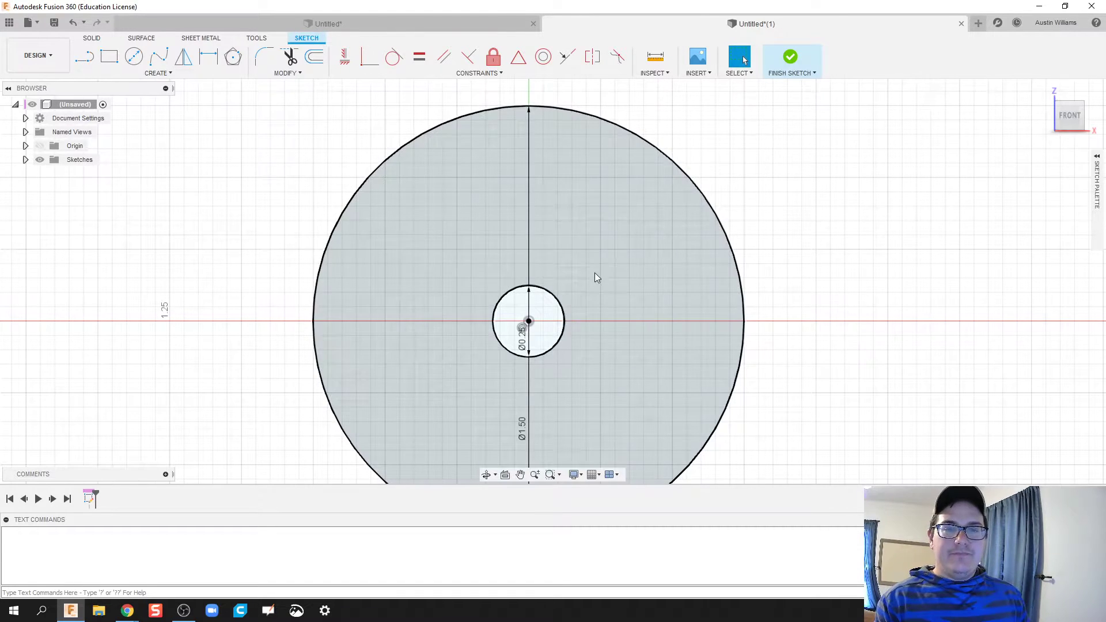
Sketch a triangular tooth with two lines on the outer circle's upper edge, with its tip on the vertical axis and both ends on the circle
{"action": "scroll", "coordinate": [563, 115], "scroll_direction": "up", "scroll_amount": 2}
{"action": "middle_click_drag", "start_coordinate": [529, 203], "coordinate": [526, 282]}
{"action": "scroll", "coordinate": [530, 282], "scroll_direction": "up", "scroll_amount": 2}
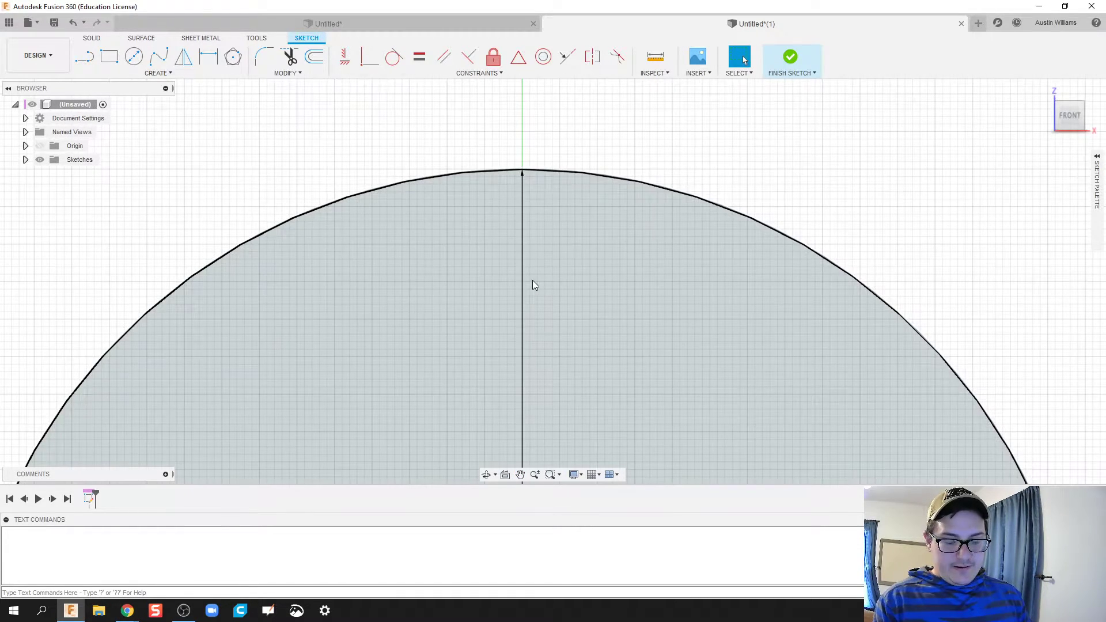
{"action": "key", "text": "l"}
{"action": "middle_click_drag", "start_coordinate": [536, 235], "coordinate": [529, 300]}
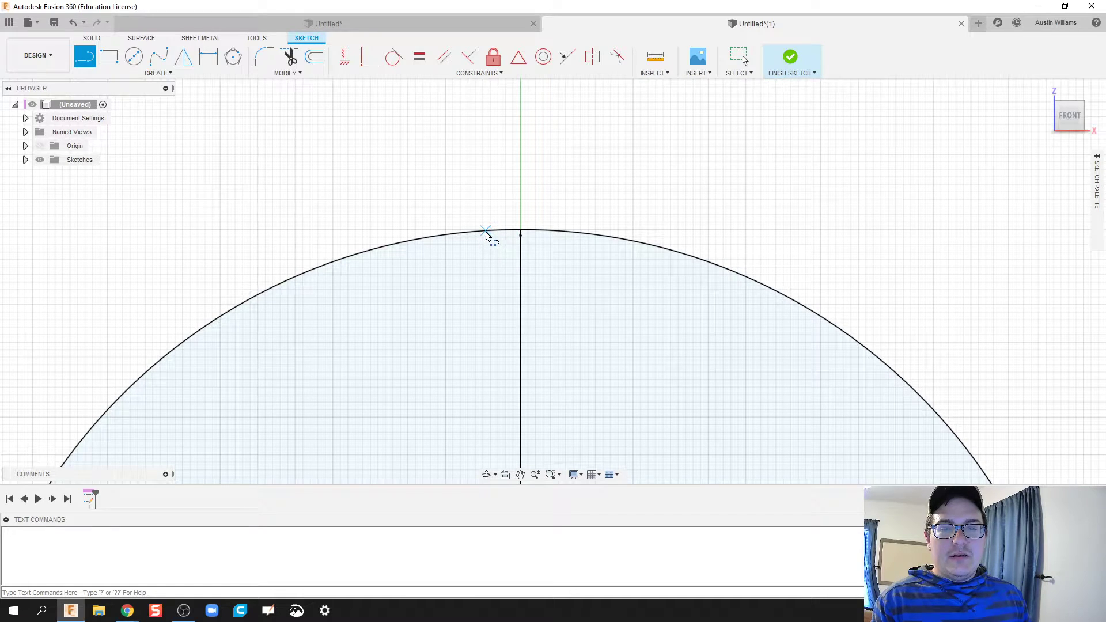
{"action": "left_click", "coordinate": [482, 233]}
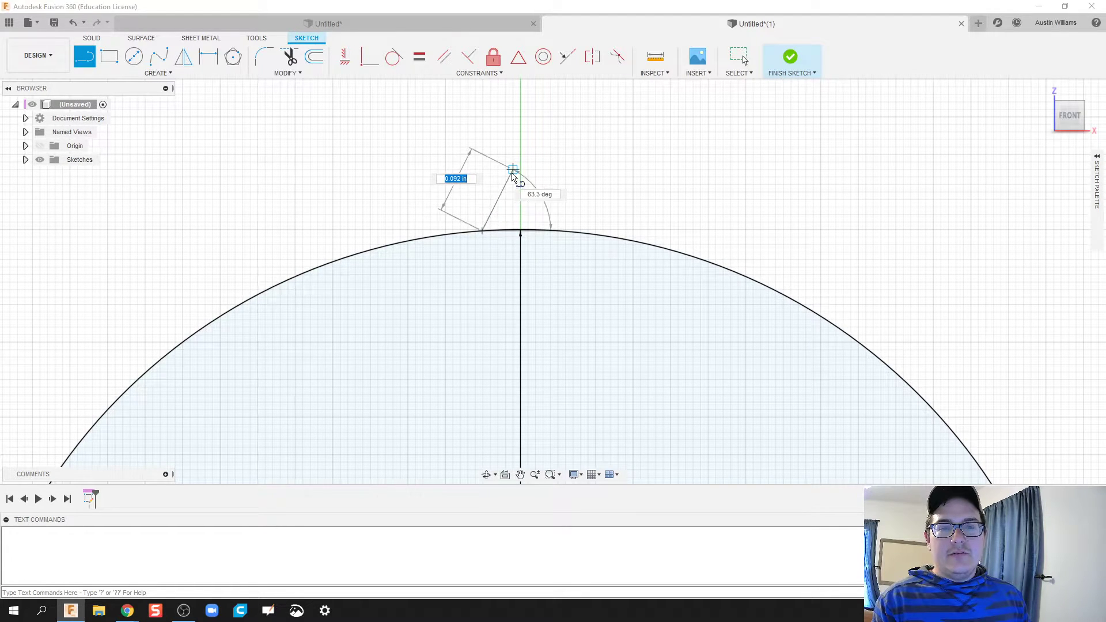
{"action": "left_click", "coordinate": [520, 184]}
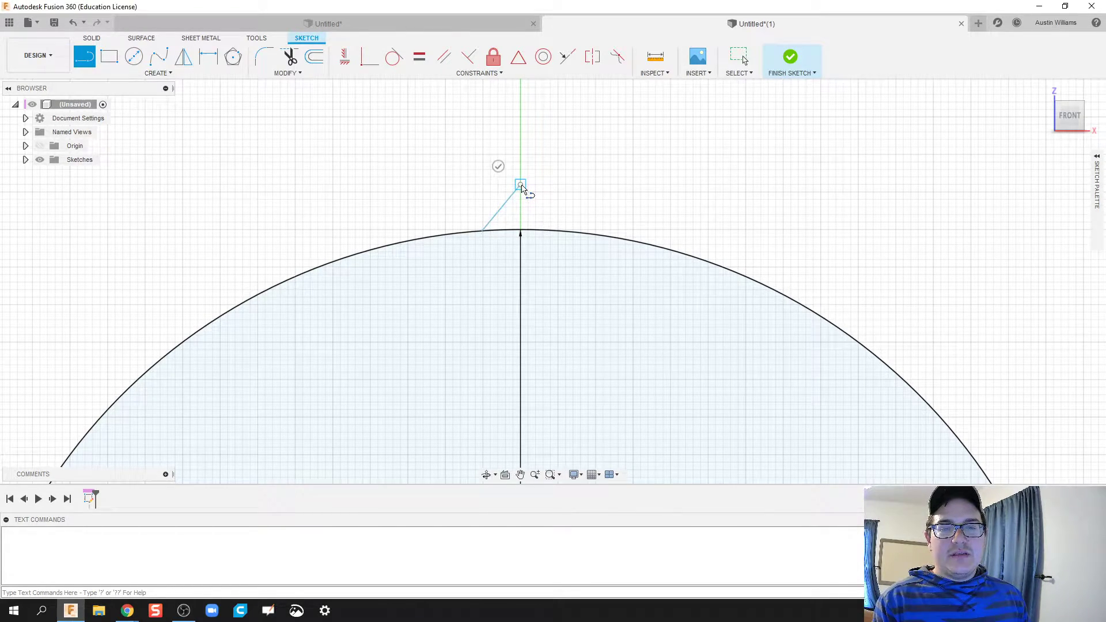
{"action": "double_click", "coordinate": [557, 229]}
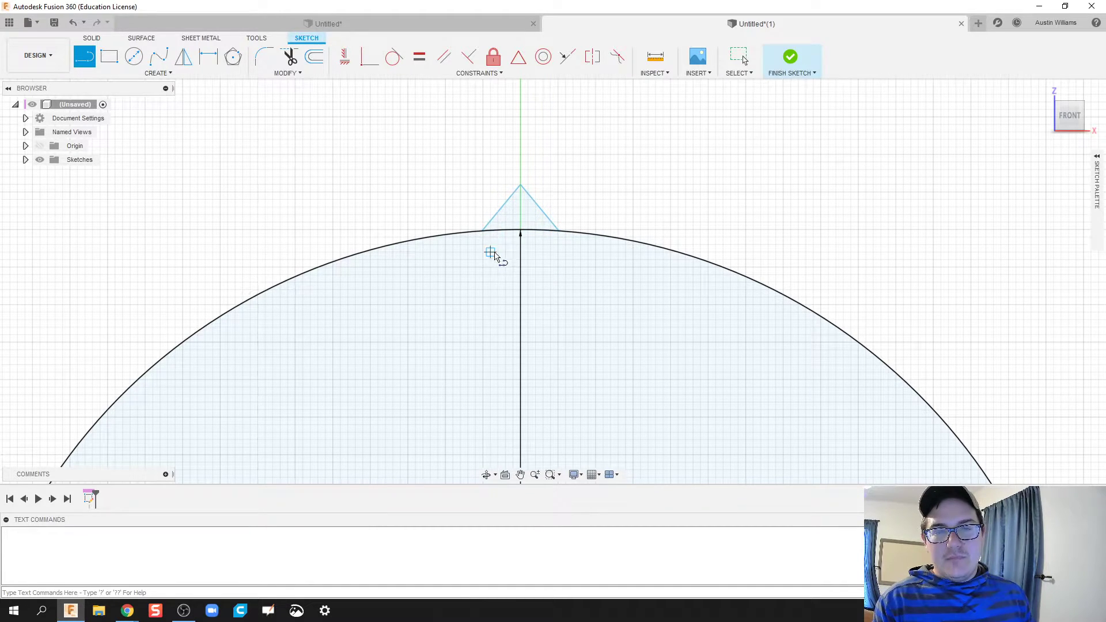
Trim away the arc of the outer circle that lies beneath the triangular tooth
{"action": "scroll", "coordinate": [483, 298], "scroll_direction": "down", "scroll_amount": 1}
{"action": "scroll", "coordinate": [482, 298], "scroll_direction": "down", "scroll_amount": 1}
{"action": "middle_click_drag", "start_coordinate": [483, 298], "coordinate": [494, 217]}
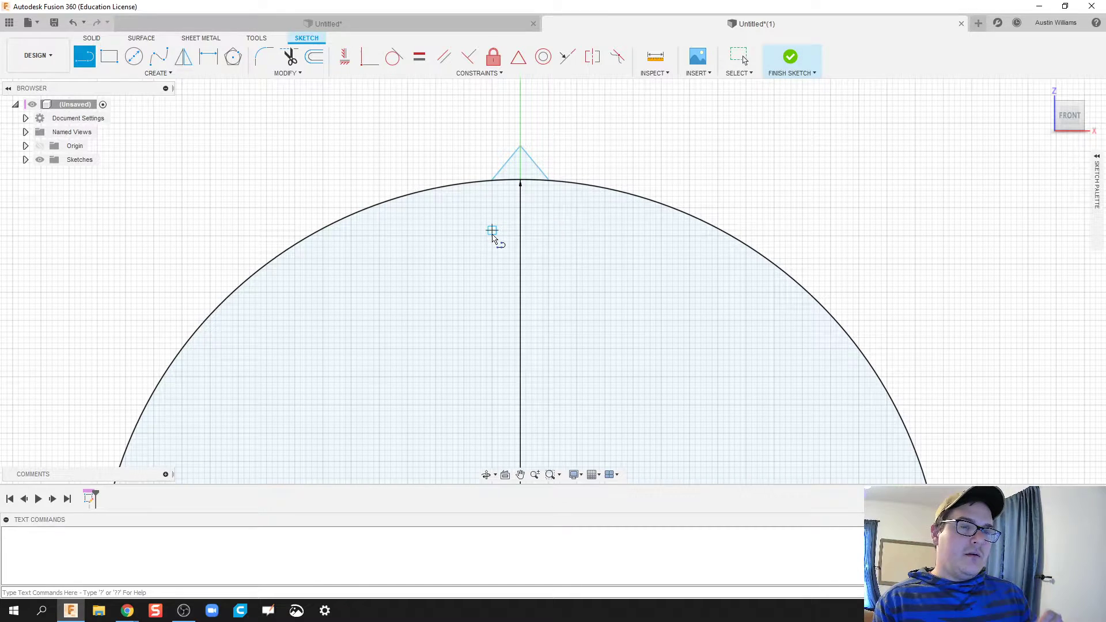
{"action": "scroll", "coordinate": [533, 225], "scroll_direction": "up", "scroll_amount": 2}
{"action": "middle_click_drag", "start_coordinate": [508, 215], "coordinate": [509, 282]}
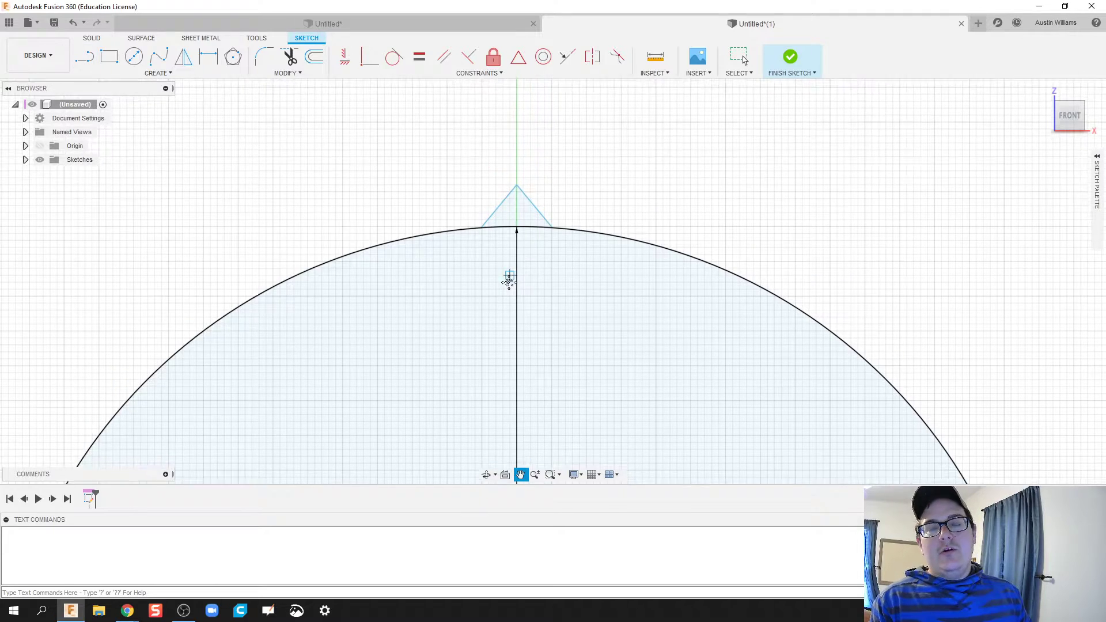
{"action": "key", "text": "l"}
{"action": "scroll", "coordinate": [507, 242], "scroll_direction": "up", "scroll_amount": 2}
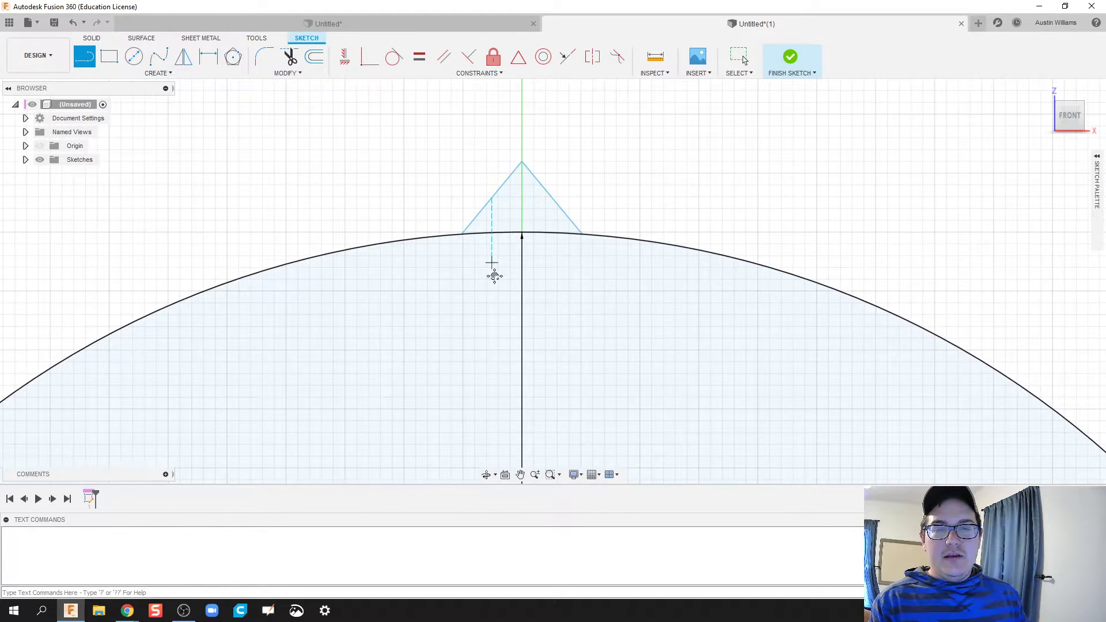
{"action": "scroll", "coordinate": [464, 274], "scroll_direction": "up", "scroll_amount": 2}
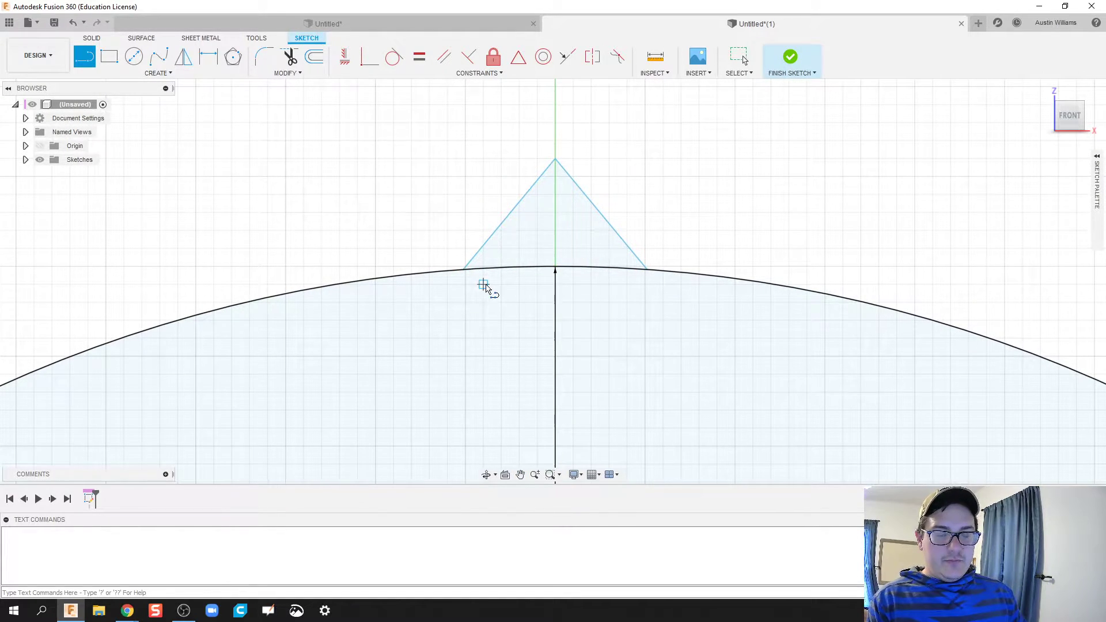
{"action": "key", "text": "t"}
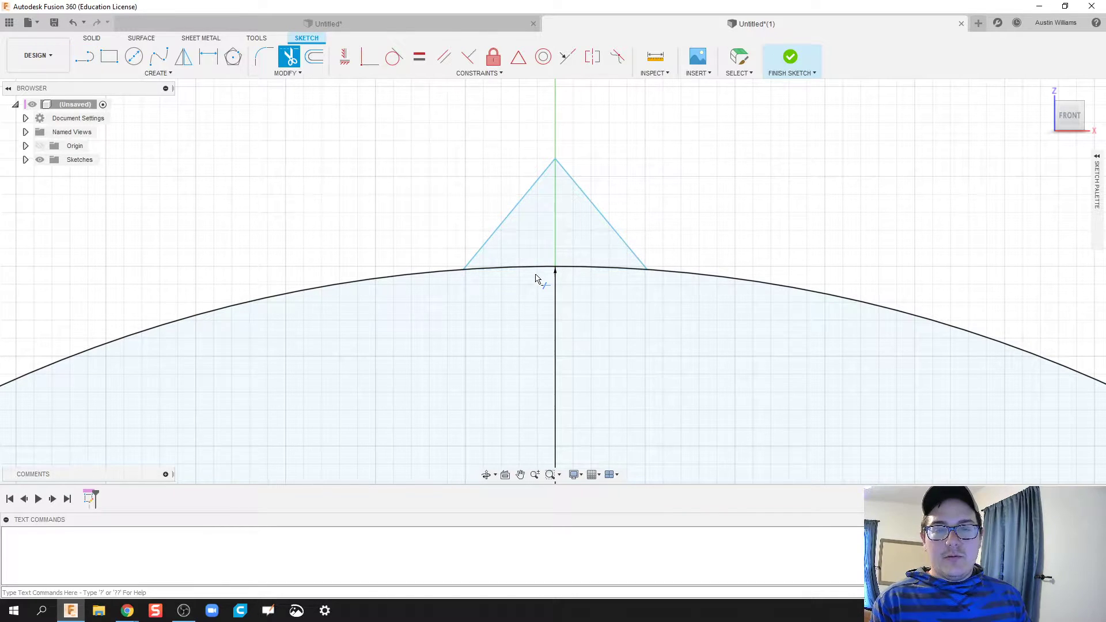
{"action": "left_click", "coordinate": [536, 269]}
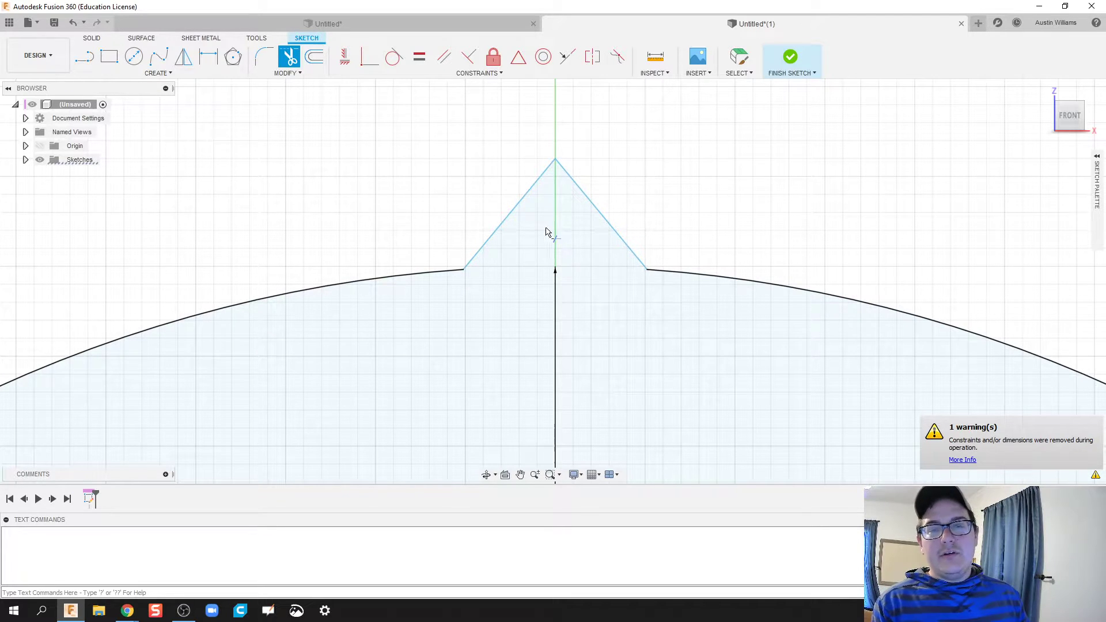
{"action": "key", "text": "e"}
{"action": "left_click", "coordinate": [499, 218]}
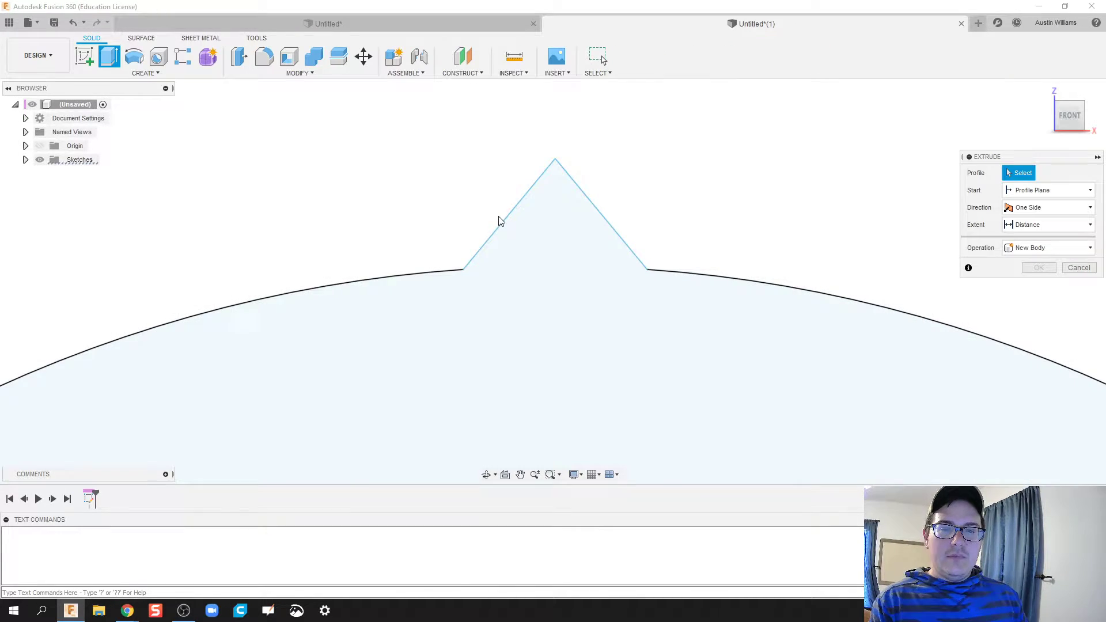
{"action": "left_click", "coordinate": [568, 234]}
{"action": "key", "text": "Return"}
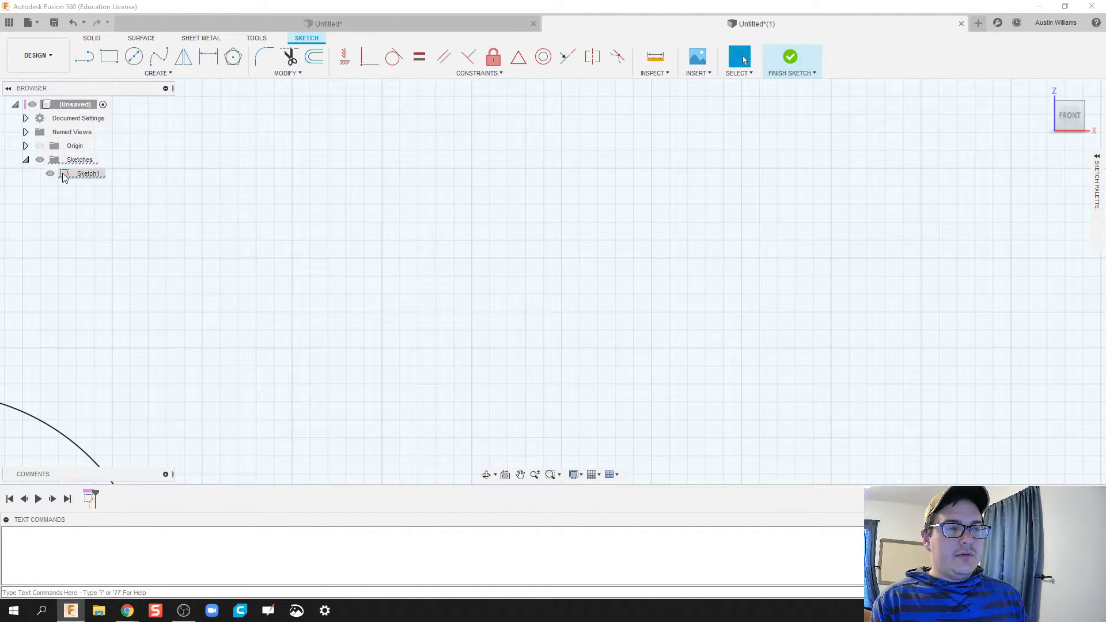
{"action": "left_click", "coordinate": [64, 177]}
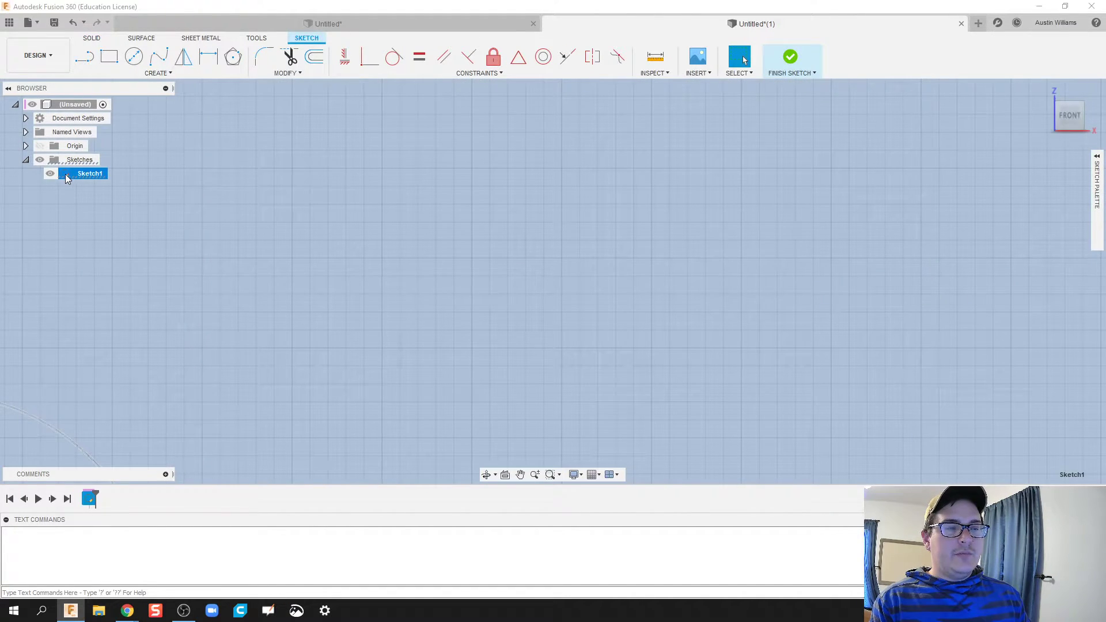
{"action": "key", "text": "Escape"}
{"action": "scroll", "coordinate": [271, 296], "scroll_direction": "down", "scroll_amount": 10}
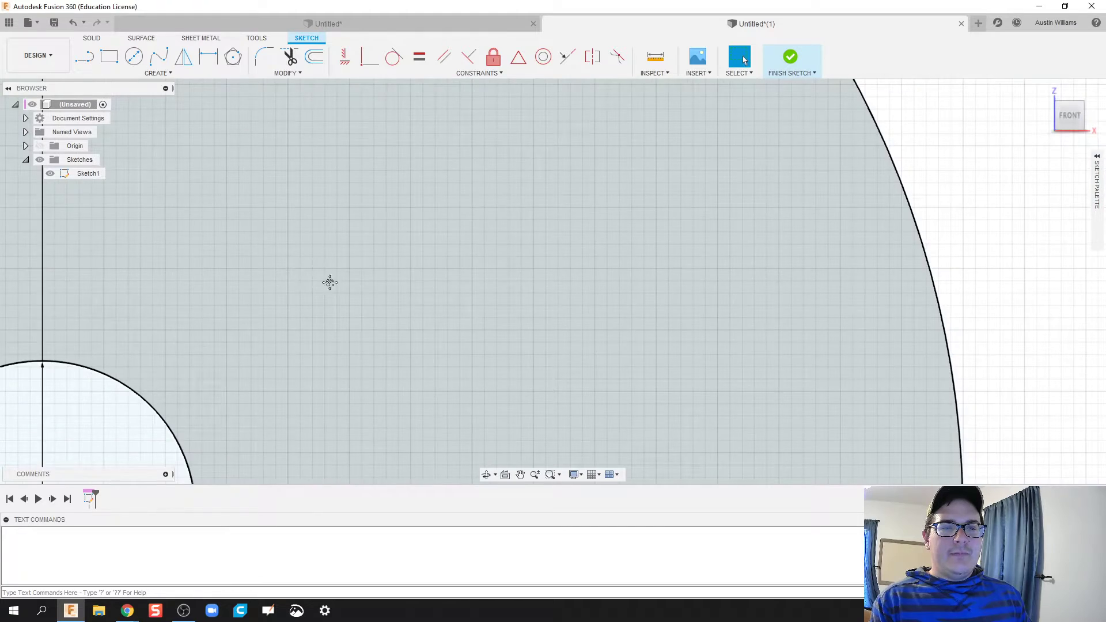
Set up a full circular sketch pattern of the two tooth lines about the hole's center with a quantity of 58
{"action": "scroll", "coordinate": [530, 195], "scroll_direction": "down", "scroll_amount": 2}
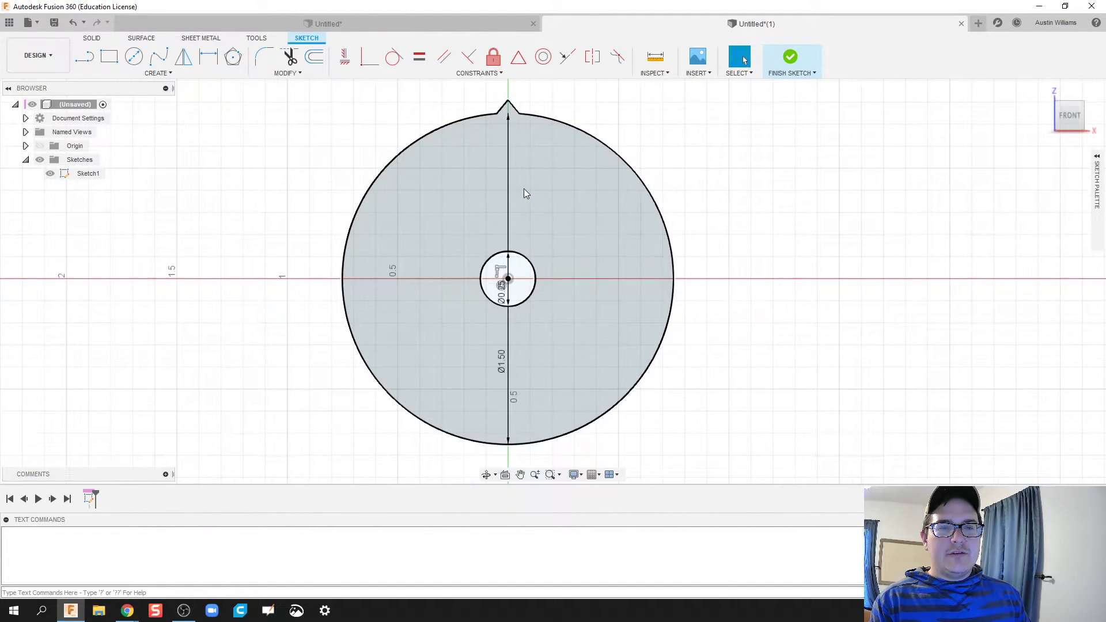
{"action": "left_click", "coordinate": [158, 73]}
{"action": "left_click", "coordinate": [127, 259]}
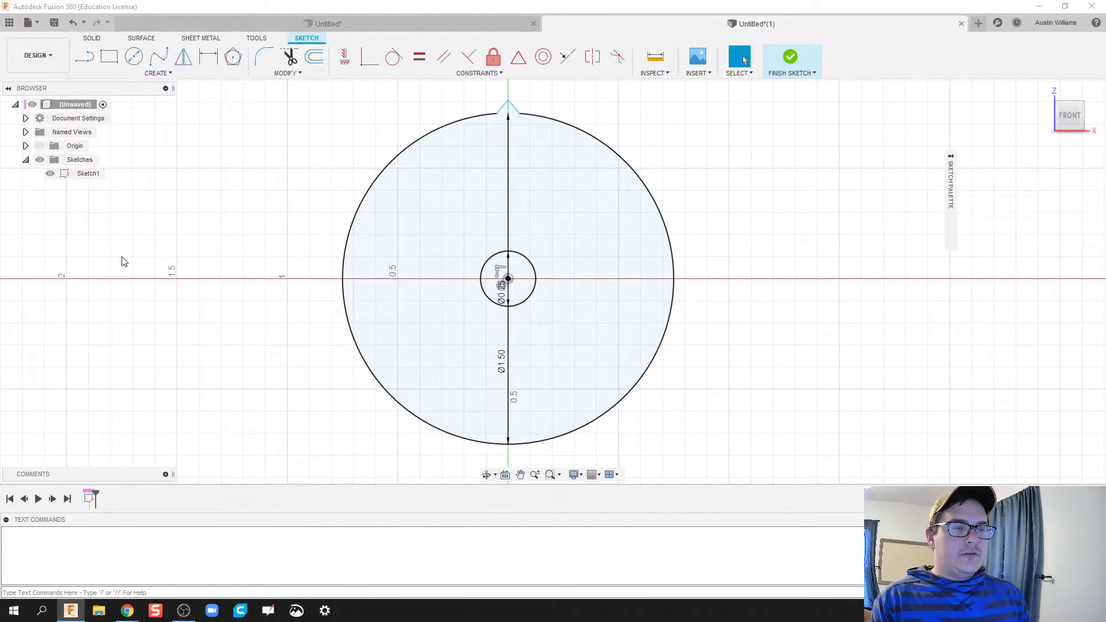
{"action": "left_click", "coordinate": [504, 111]}
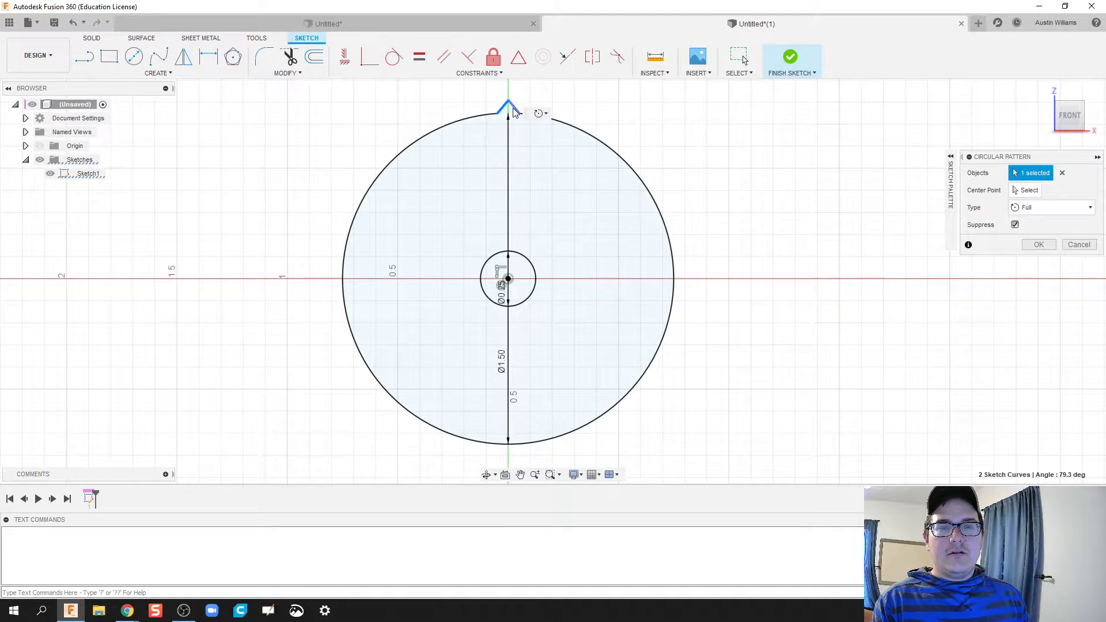
{"action": "left_click", "coordinate": [514, 111]}
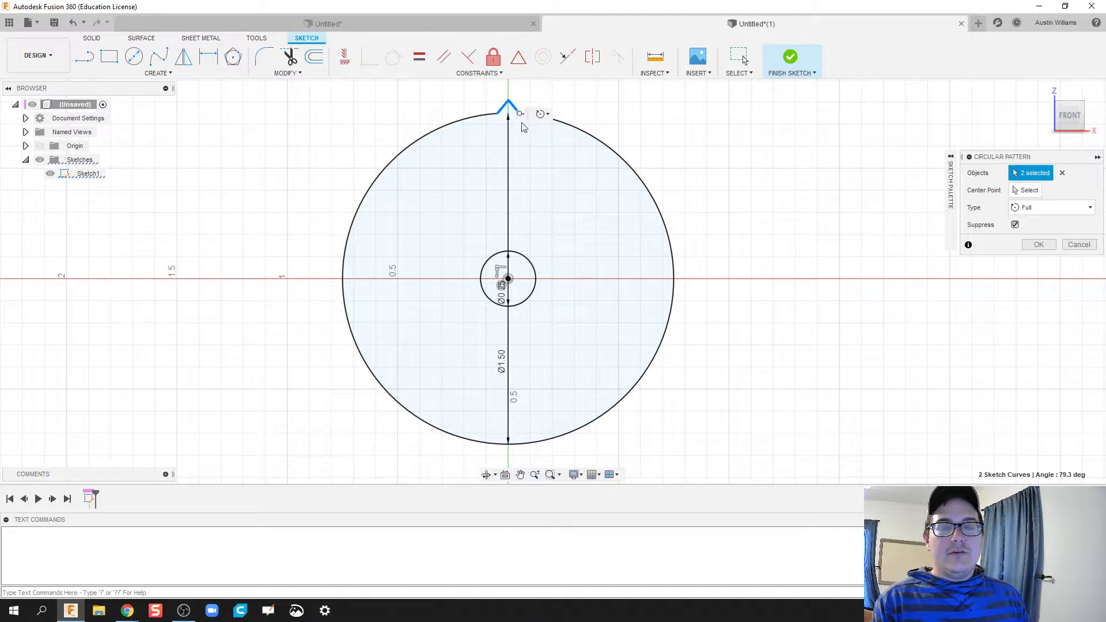
{"action": "left_click", "coordinate": [1027, 191]}
{"action": "left_click", "coordinate": [508, 279]}
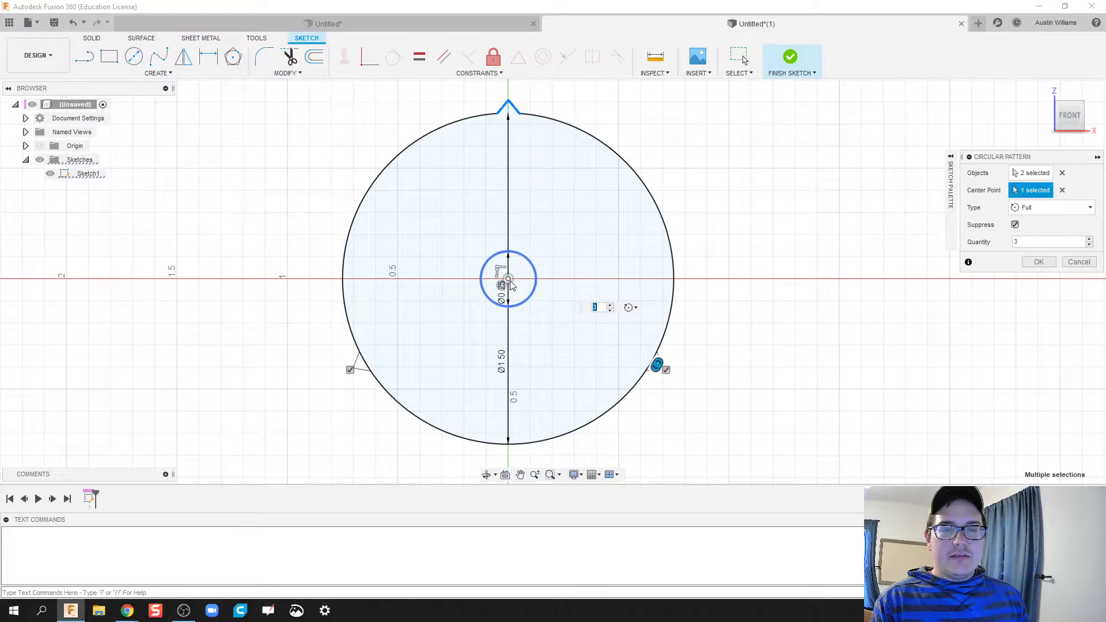
{"action": "double_click", "coordinate": [1013, 243]}
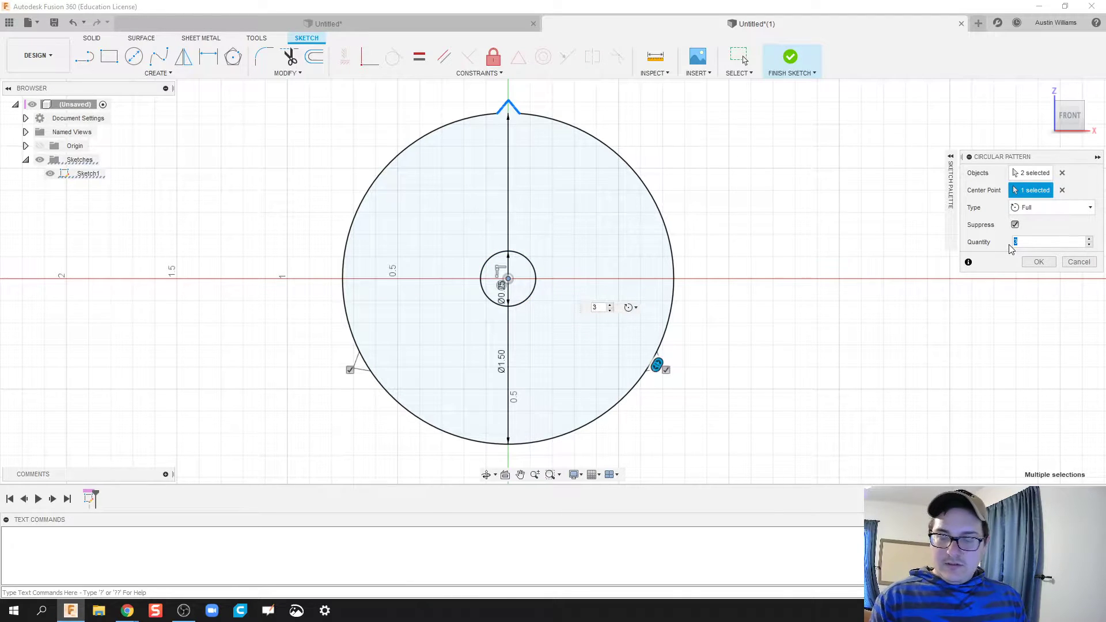
{"action": "type", "text": "58"}
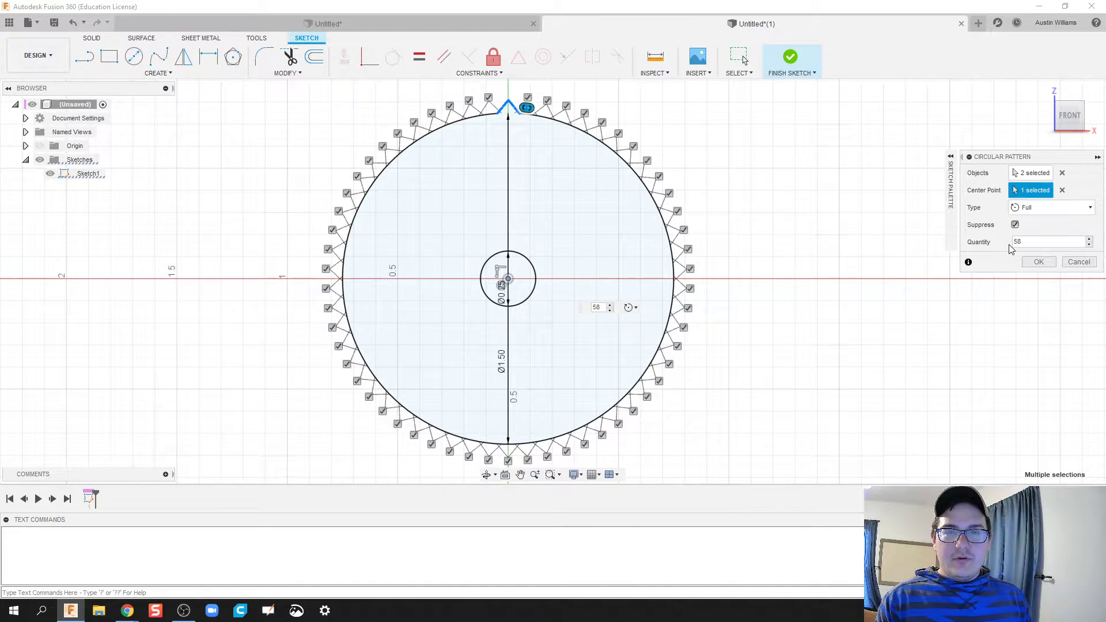
Reduce the tooth pattern's quantity to 48
{"action": "left_click", "coordinate": [1089, 246]}
{"action": "left_click", "coordinate": [1089, 246]}
{"action": "left_click", "coordinate": [1089, 246]}
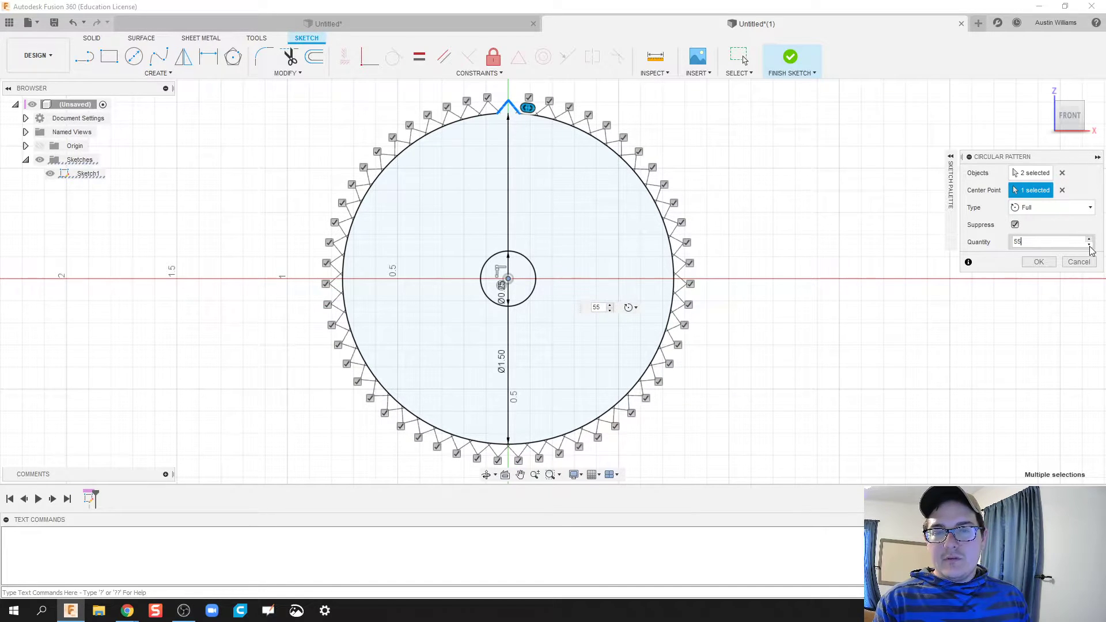
{"action": "left_click", "coordinate": [1089, 246]}
{"action": "left_click", "coordinate": [1089, 246]}
{"action": "left_click", "coordinate": [1089, 246]}
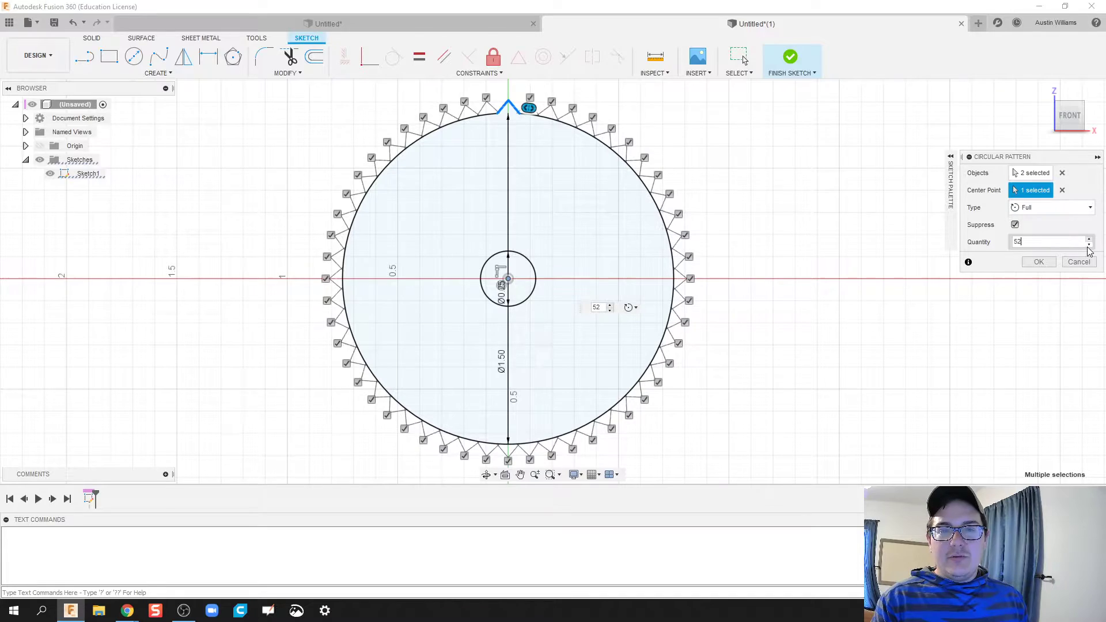
{"action": "left_click", "coordinate": [1089, 246]}
{"action": "left_click", "coordinate": [1089, 245]}
{"action": "left_click", "coordinate": [1089, 246]}
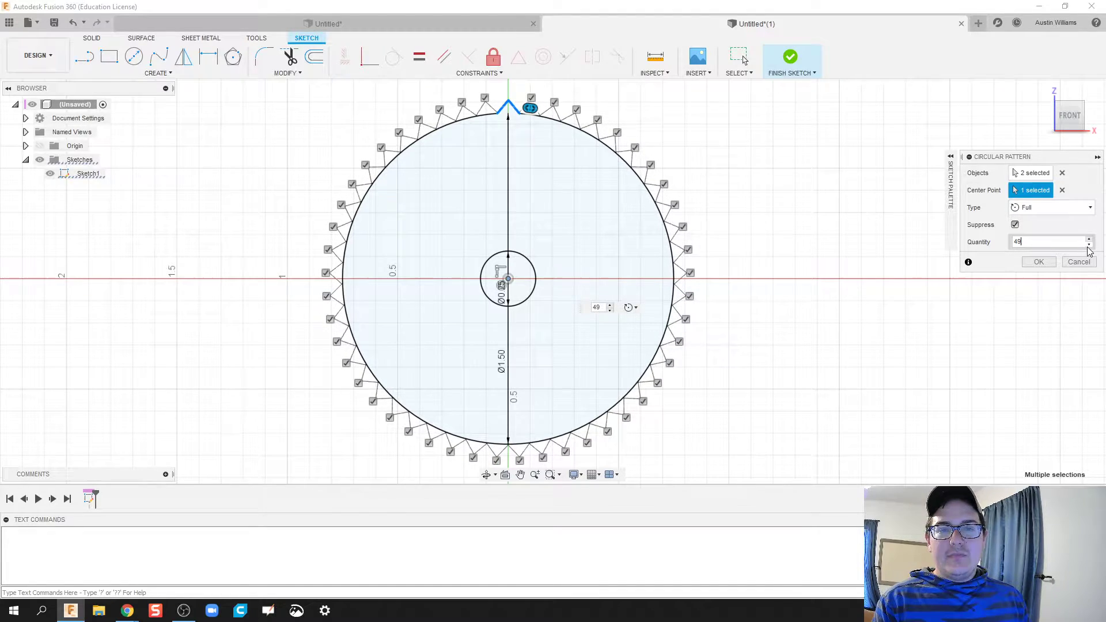
{"action": "left_click", "coordinate": [1089, 246]}
Check closely where neighbouring teeth meet on the outer circle and reduce the pattern quantity to 46
{"action": "scroll", "coordinate": [492, 129], "scroll_direction": "up", "scroll_amount": 2}
{"action": "scroll", "coordinate": [494, 138], "scroll_direction": "up", "scroll_amount": 2}
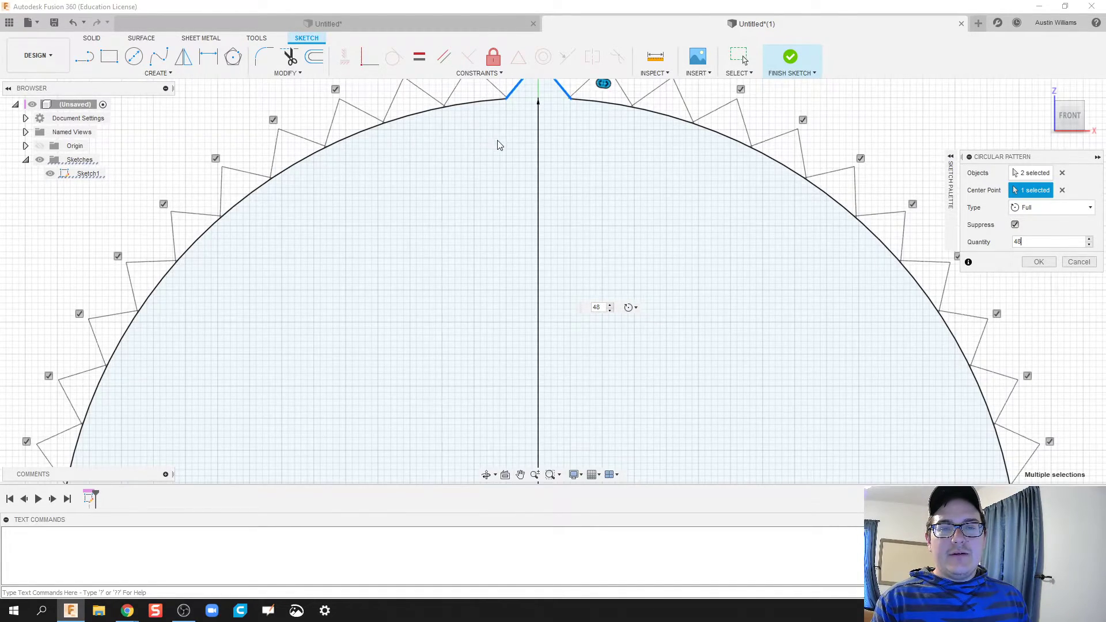
{"action": "scroll", "coordinate": [507, 314], "scroll_direction": "up", "scroll_amount": 4}
{"action": "middle_click_drag", "start_coordinate": [494, 270], "coordinate": [513, 356]}
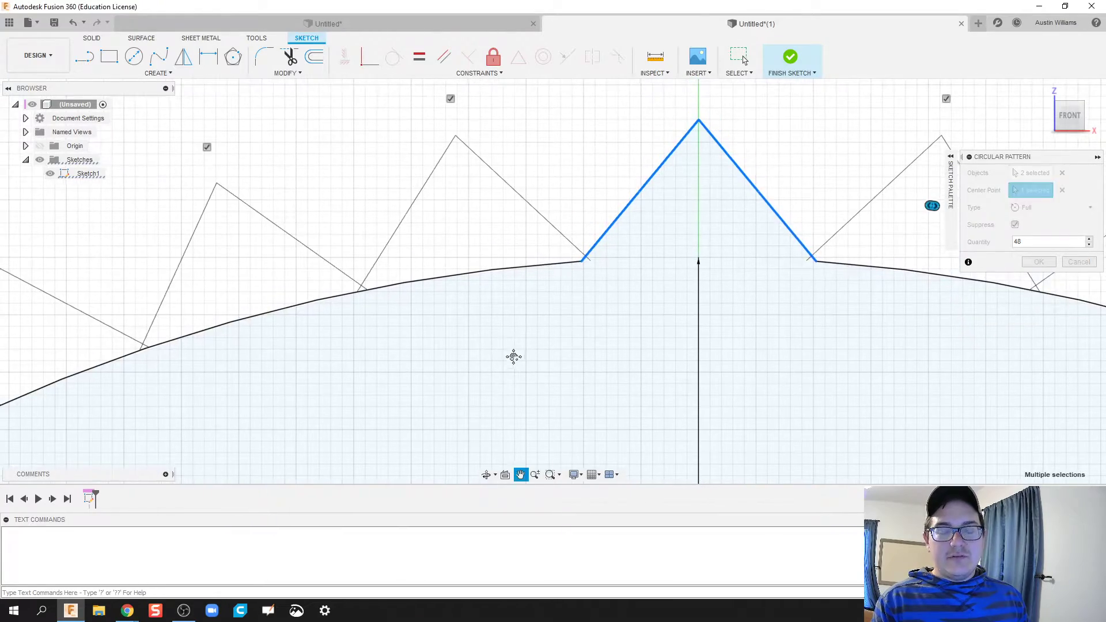
{"action": "scroll", "coordinate": [438, 323], "scroll_direction": "up", "scroll_amount": 2}
{"action": "middle_click_drag", "start_coordinate": [338, 293], "coordinate": [595, 318]}
{"action": "scroll", "coordinate": [590, 311], "scroll_direction": "up", "scroll_amount": 3}
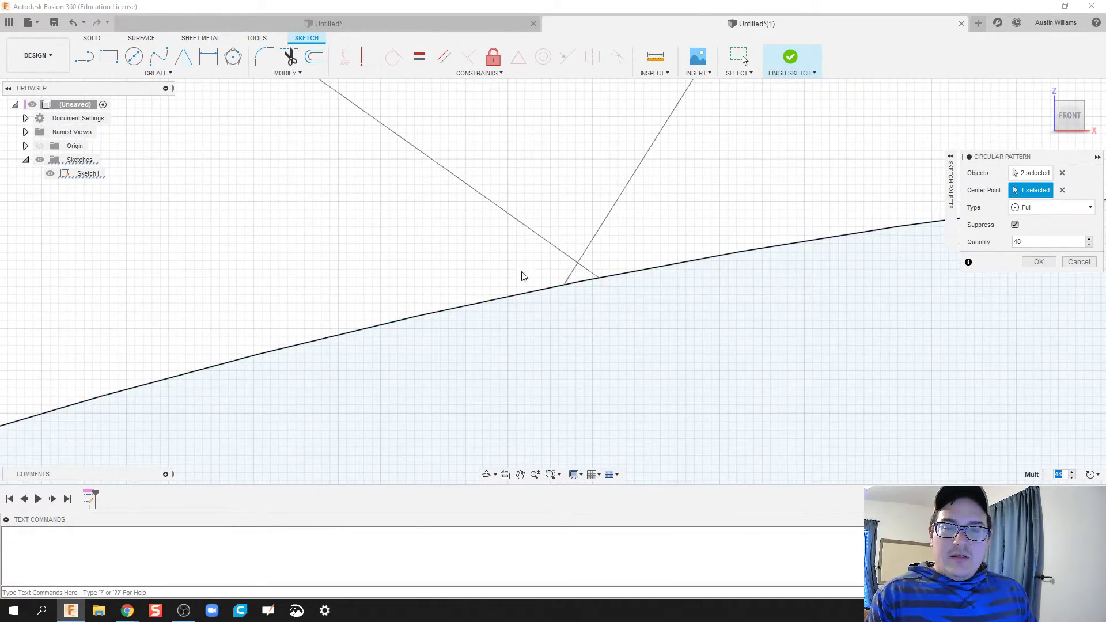
{"action": "scroll", "coordinate": [612, 322], "scroll_direction": "down", "scroll_amount": 2}
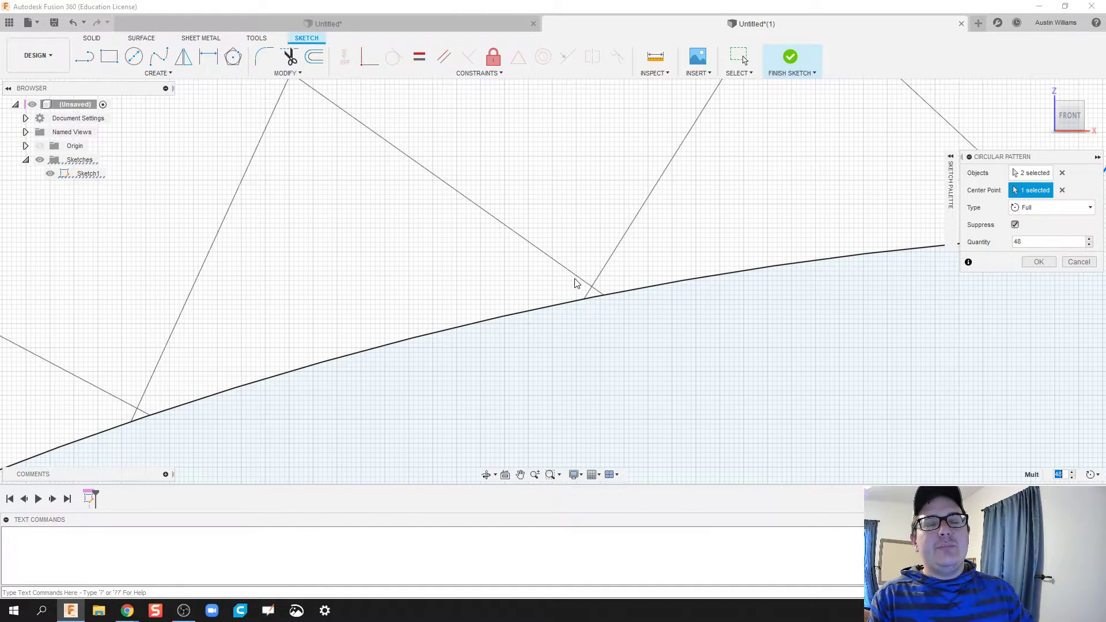
{"action": "left_click", "coordinate": [1089, 245]}
{"action": "left_click", "coordinate": [1089, 244]}
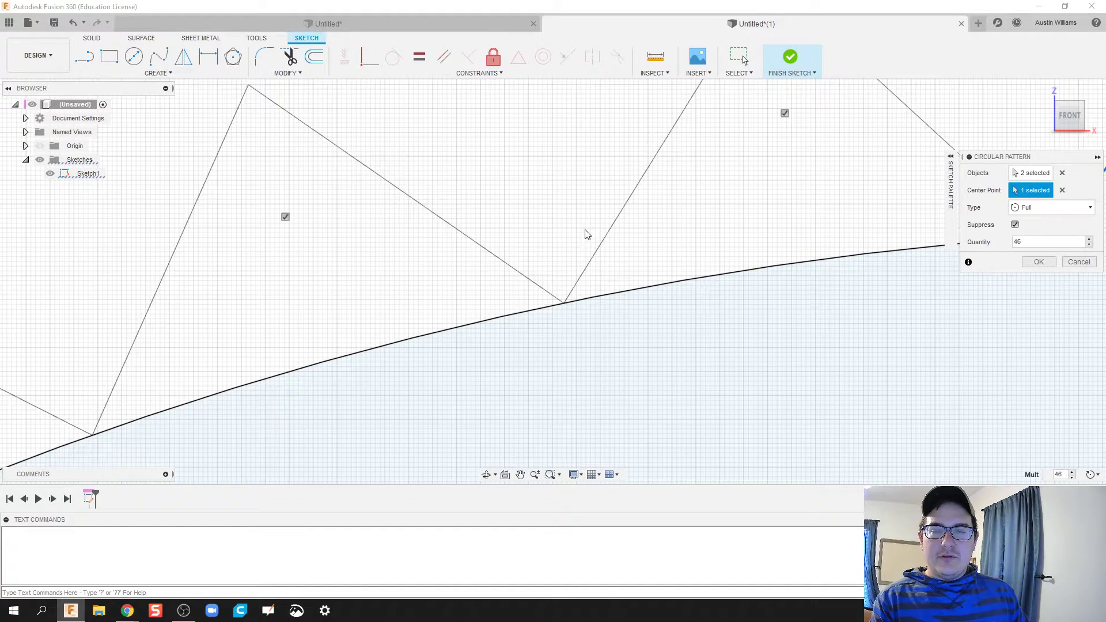
Compare the tooth spacing at neighbouring counts, set the pattern quantity to 45 and complete the circular pattern
{"action": "scroll", "coordinate": [550, 354], "scroll_direction": "up", "scroll_amount": 4}
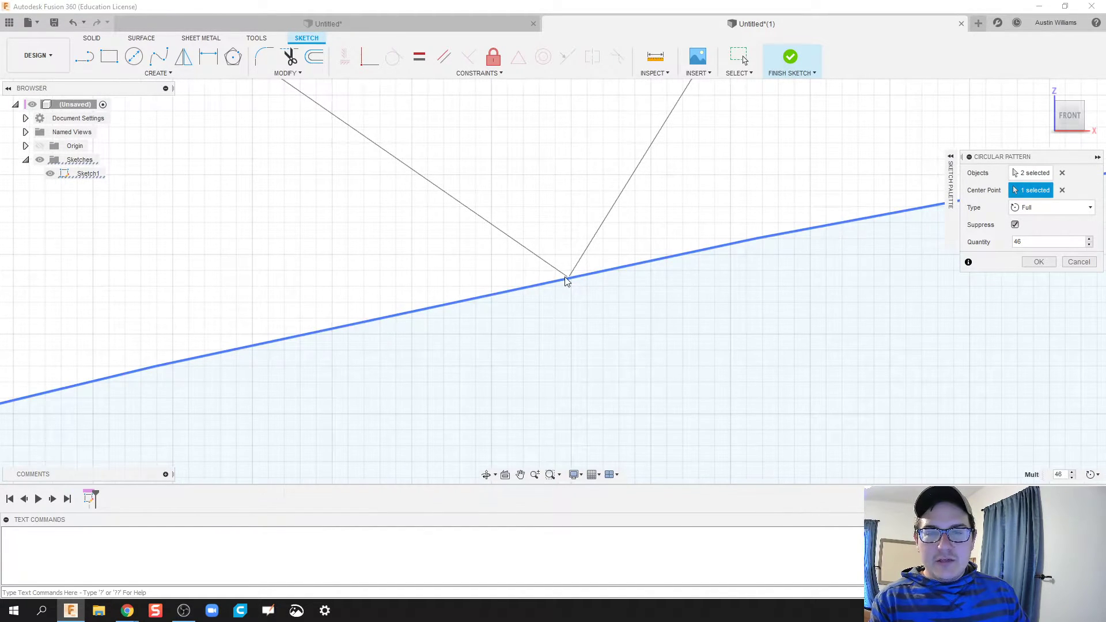
{"action": "scroll", "coordinate": [570, 289], "scroll_direction": "up", "scroll_amount": 2}
{"action": "scroll", "coordinate": [595, 323], "scroll_direction": "down", "scroll_amount": 5}
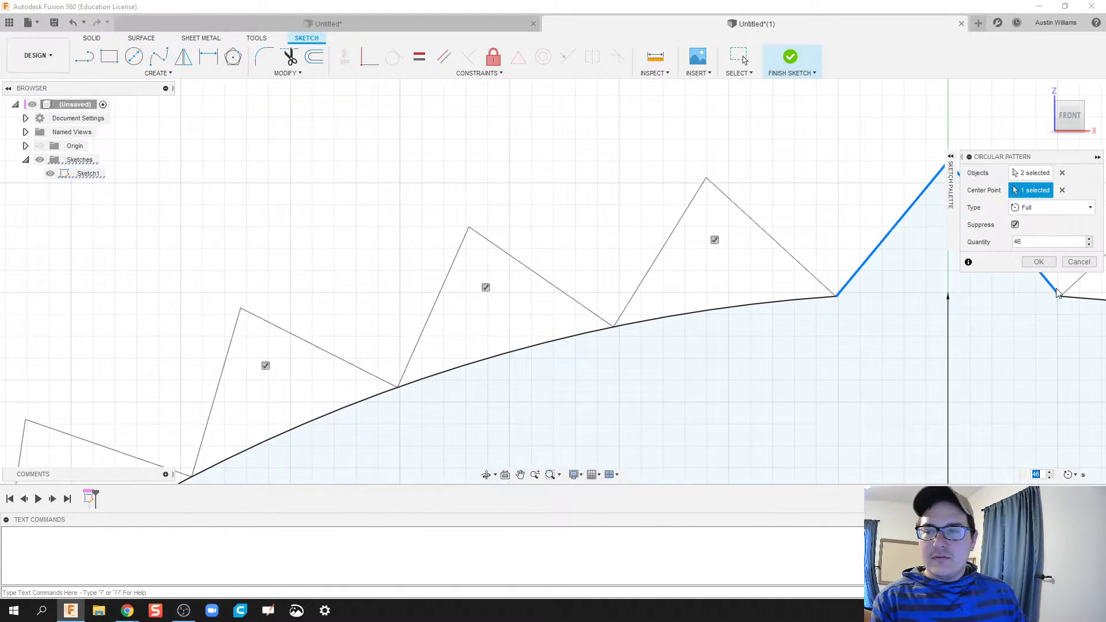
{"action": "left_click", "coordinate": [1090, 239]}
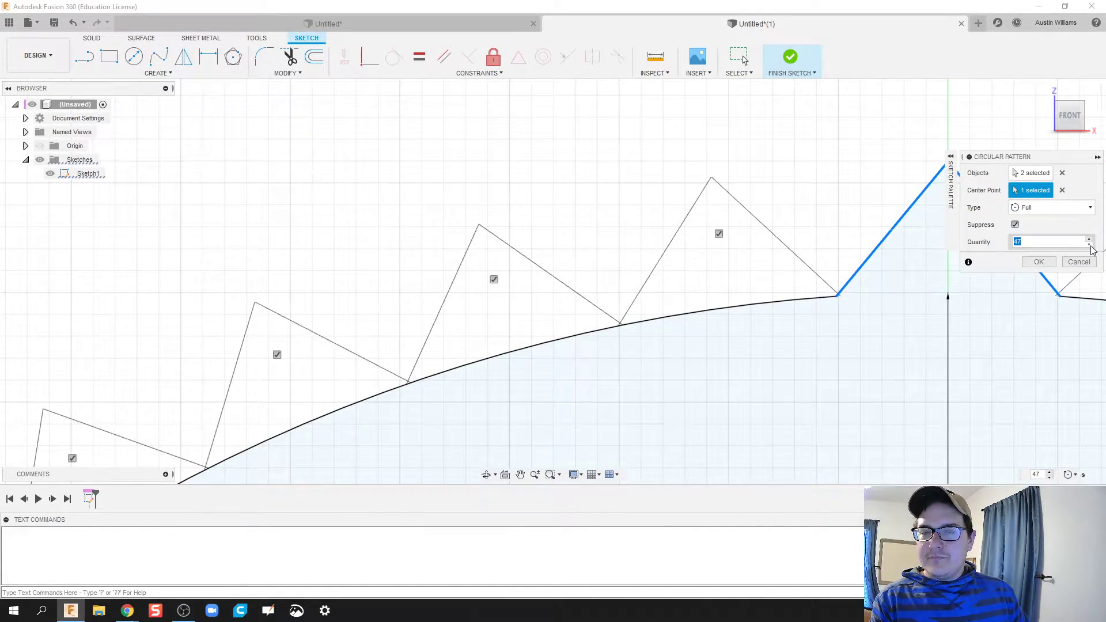
{"action": "left_click", "coordinate": [1089, 245]}
{"action": "left_click", "coordinate": [1089, 245]}
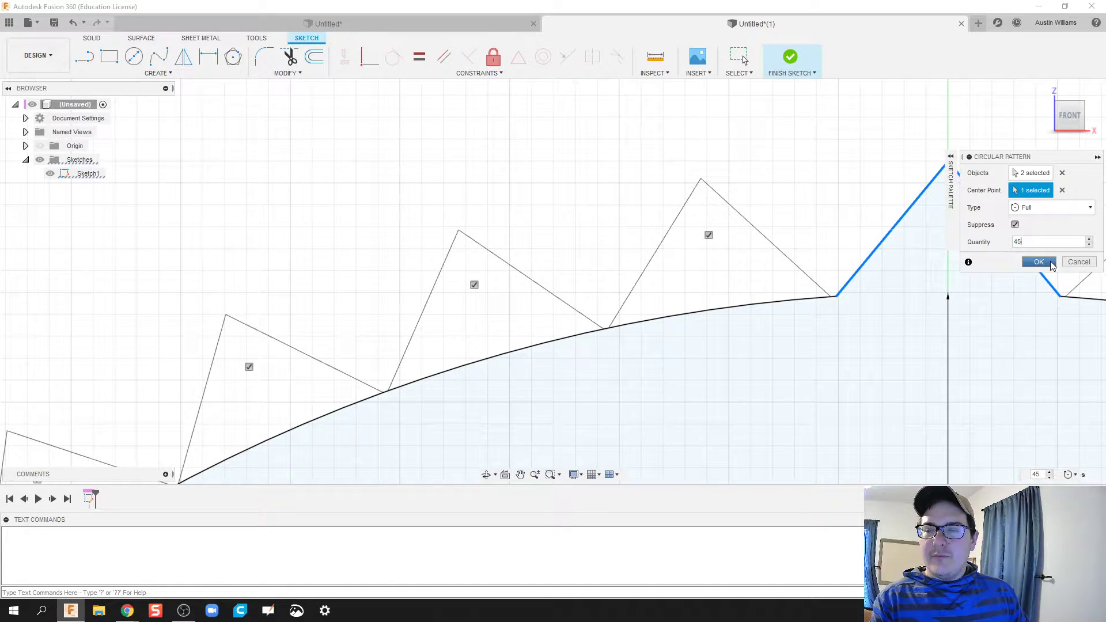
{"action": "left_click", "coordinate": [1038, 262]}
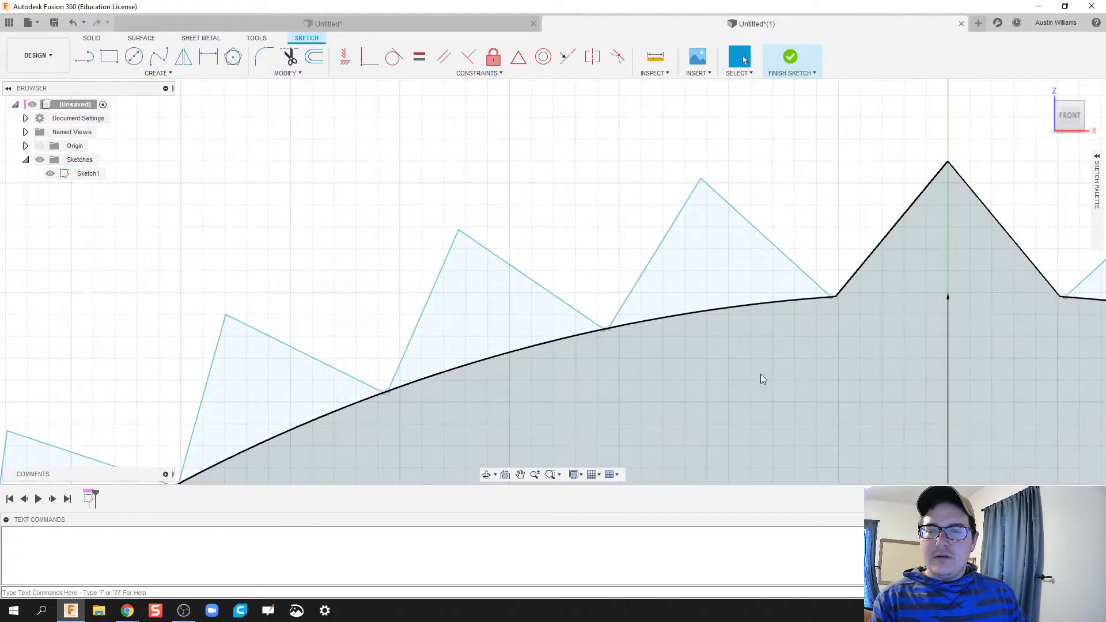
Check the whole ring of teeth and finish the gear sketch
{"action": "scroll", "coordinate": [789, 410], "scroll_direction": "down", "scroll_amount": 5}
{"action": "scroll", "coordinate": [644, 223], "scroll_direction": "up", "scroll_amount": 2}
{"action": "scroll", "coordinate": [633, 260], "scroll_direction": "down", "scroll_amount": 8}
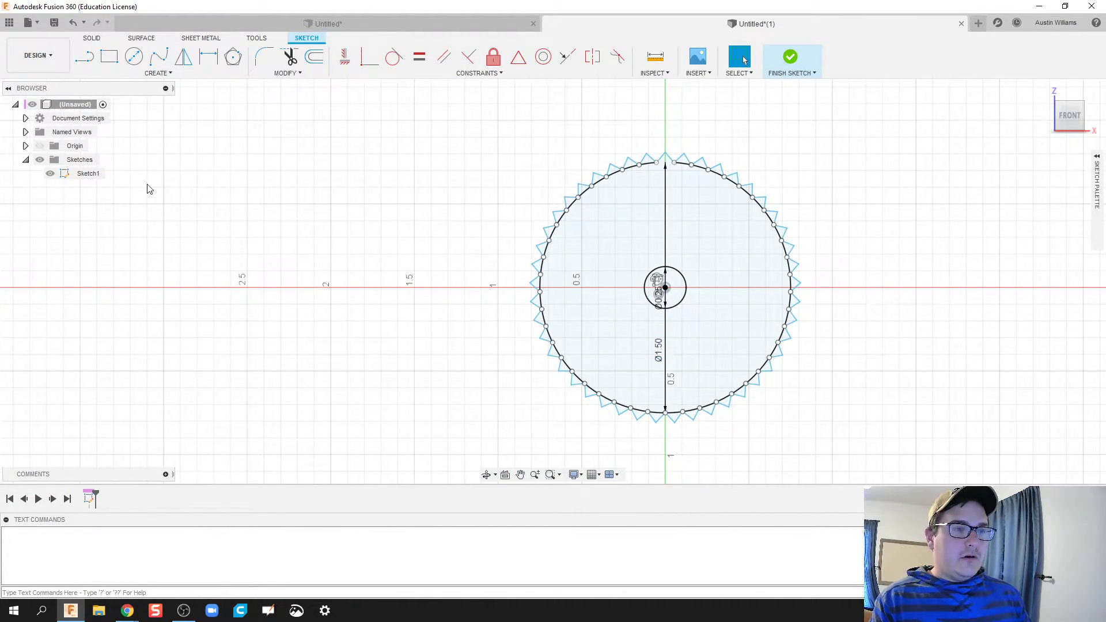
{"action": "left_click", "coordinate": [789, 56]}
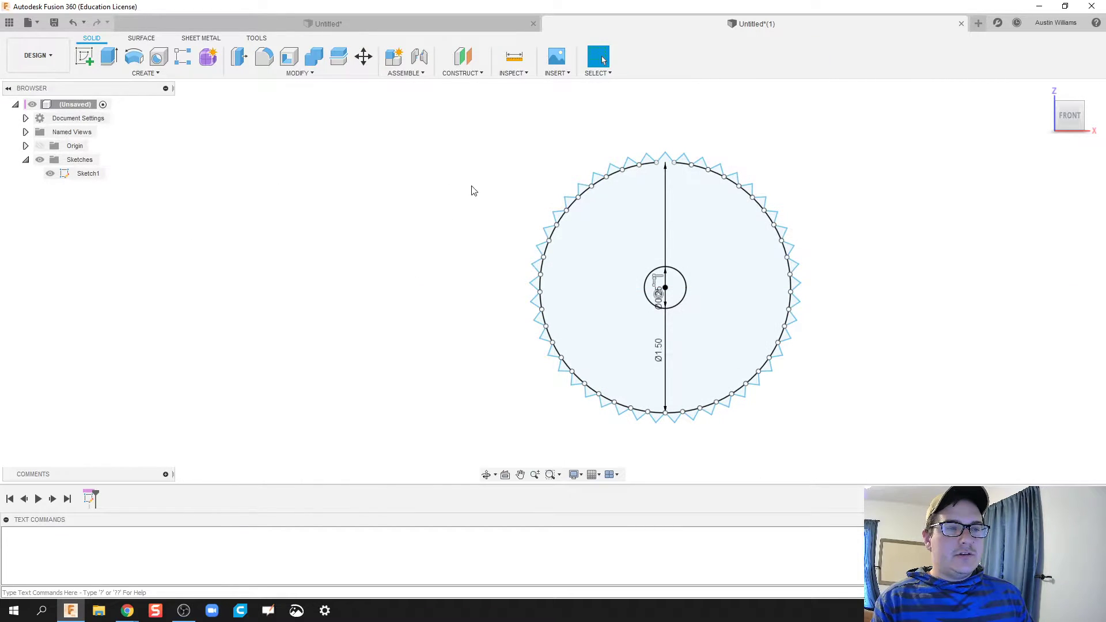
Extrude the gear body and all teeth 0.50 in as a new component, leaving the center hole out of the profile
{"action": "mouse_move", "coordinate": [505, 133]}
{"action": "left_mouse_down"}
{"action": "mouse_move", "coordinate": [829, 429]}
{"action": "mouse_move", "coordinate": [847, 460]}
{"action": "left_mouse_up"}
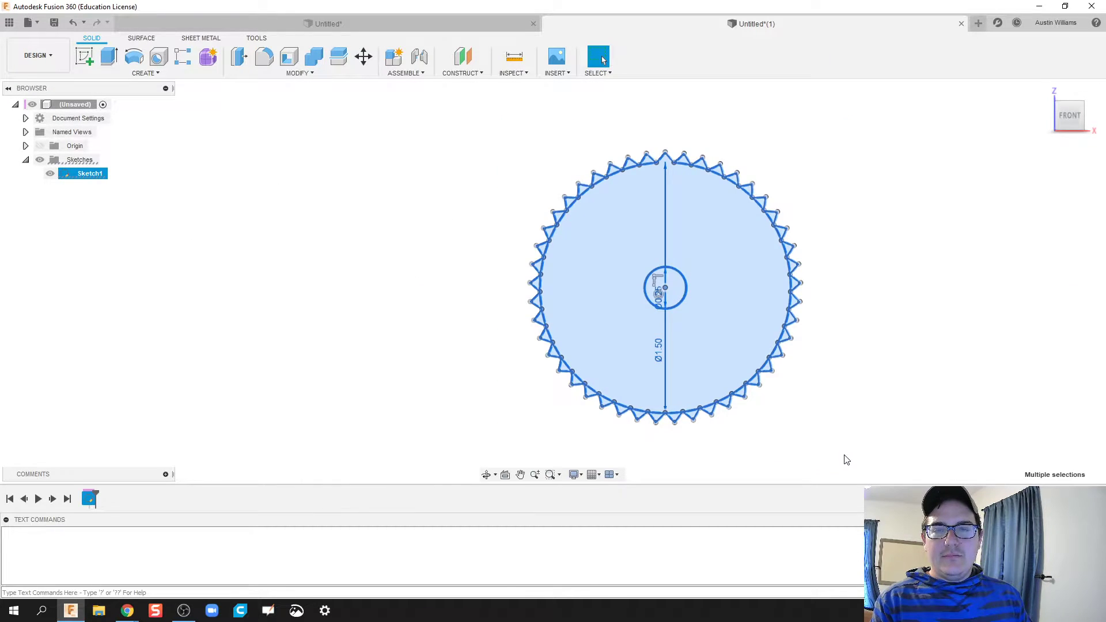
{"action": "key", "text": "e"}
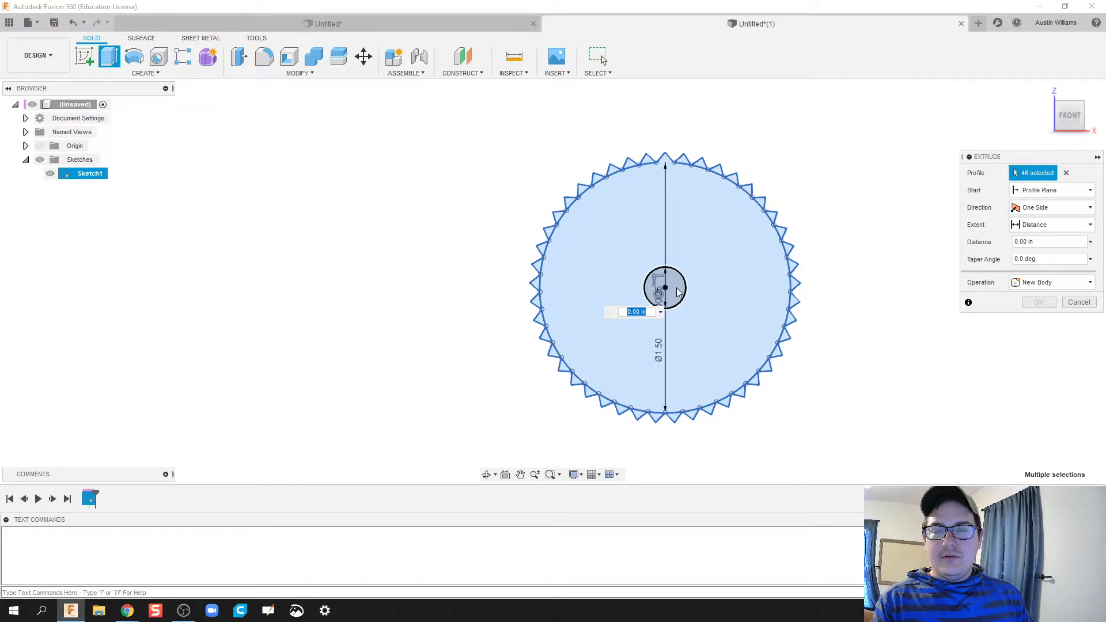
{"action": "left_click", "coordinate": [671, 294]}
{"action": "middle_click_drag", "start_coordinate": [832, 274], "coordinate": [780, 286], "text": "shift"}
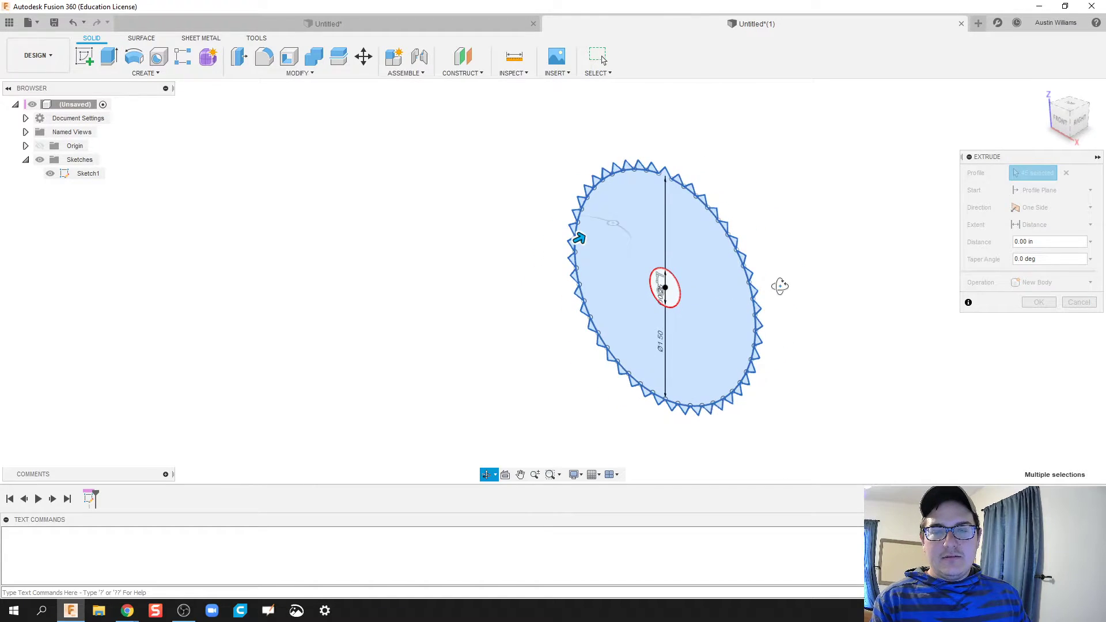
{"action": "left_click_drag", "start_coordinate": [578, 236], "coordinate": [647, 228]}
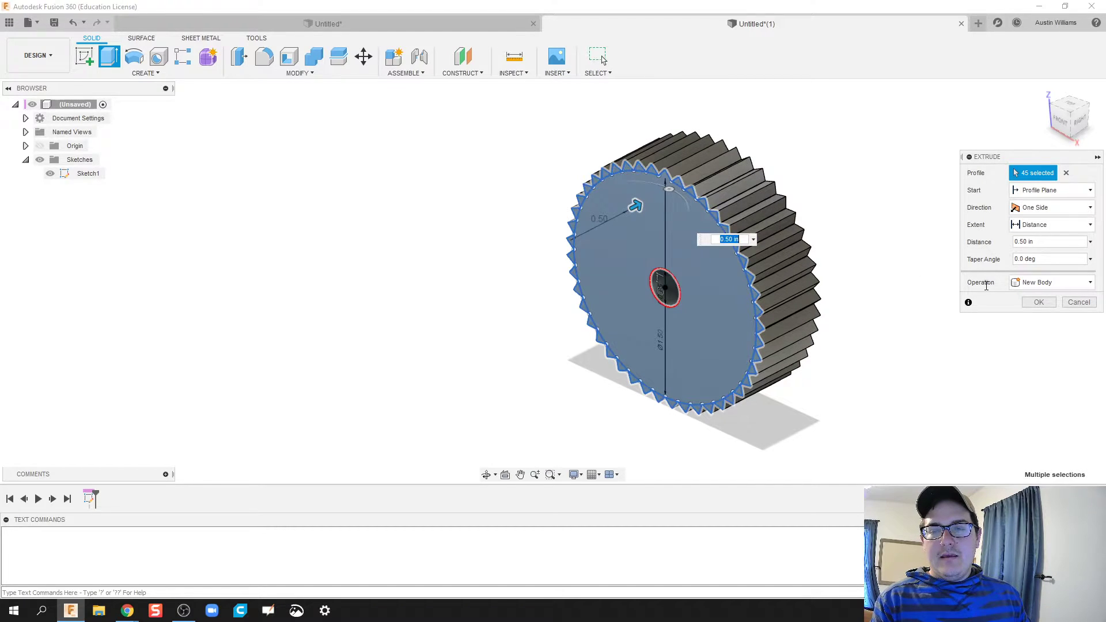
{"action": "left_click", "coordinate": [1041, 286]}
{"action": "left_click", "coordinate": [1037, 353]}
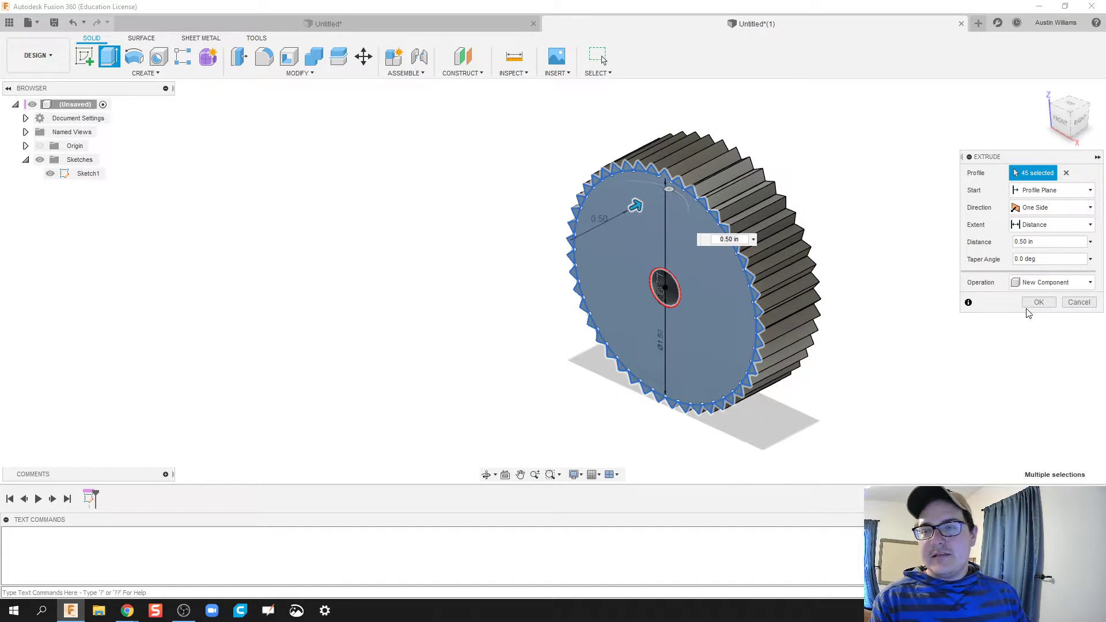
{"action": "left_click", "coordinate": [1034, 304]}
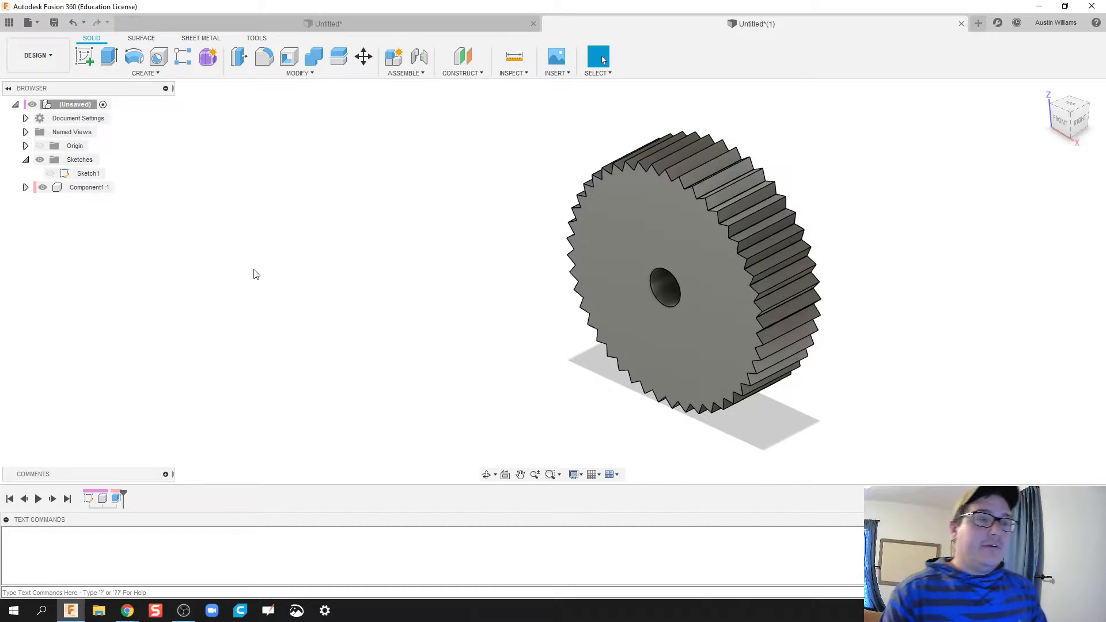
Rename the new gear component as 45 Teeth
{"action": "left_click", "coordinate": [89, 189]}
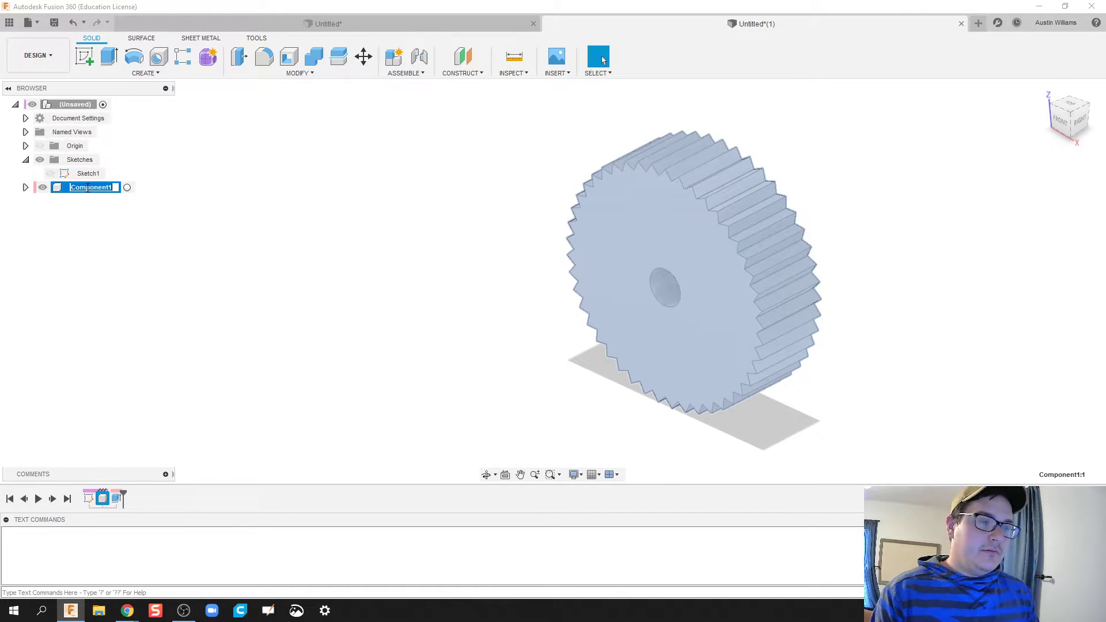
{"action": "type", "text": "45"}
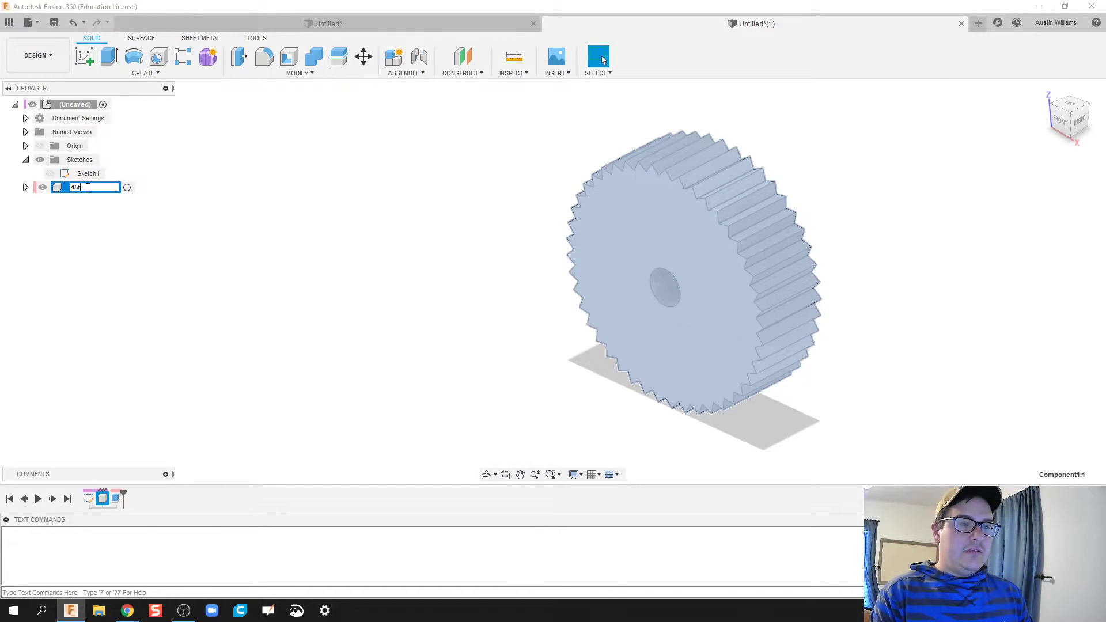
{"action": "type", "text": " Teeth"}
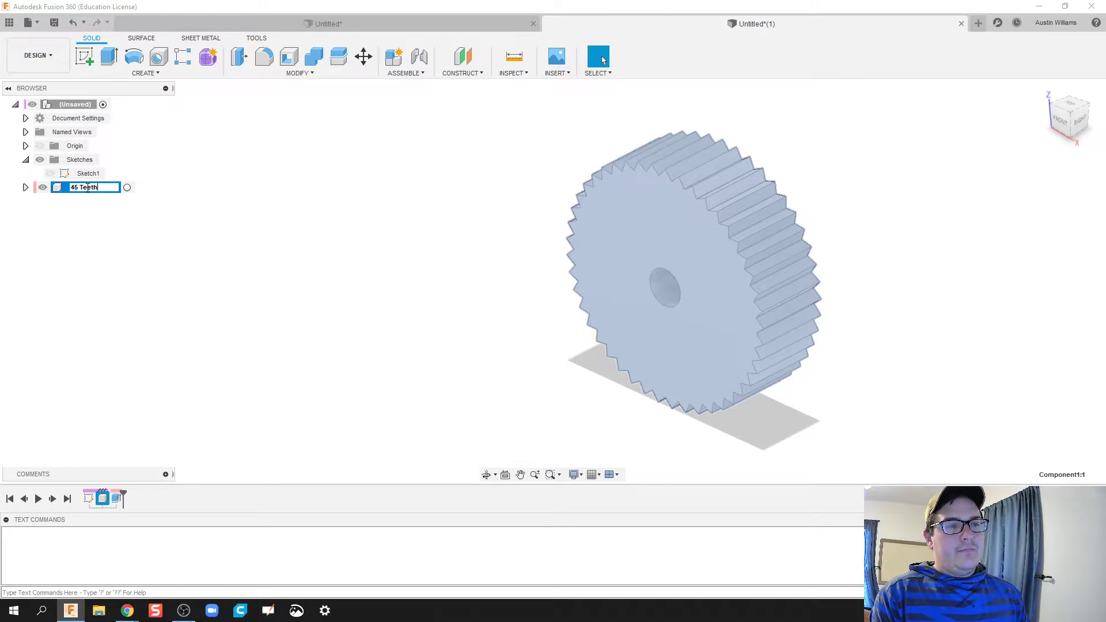
{"action": "key", "text": "Return"}
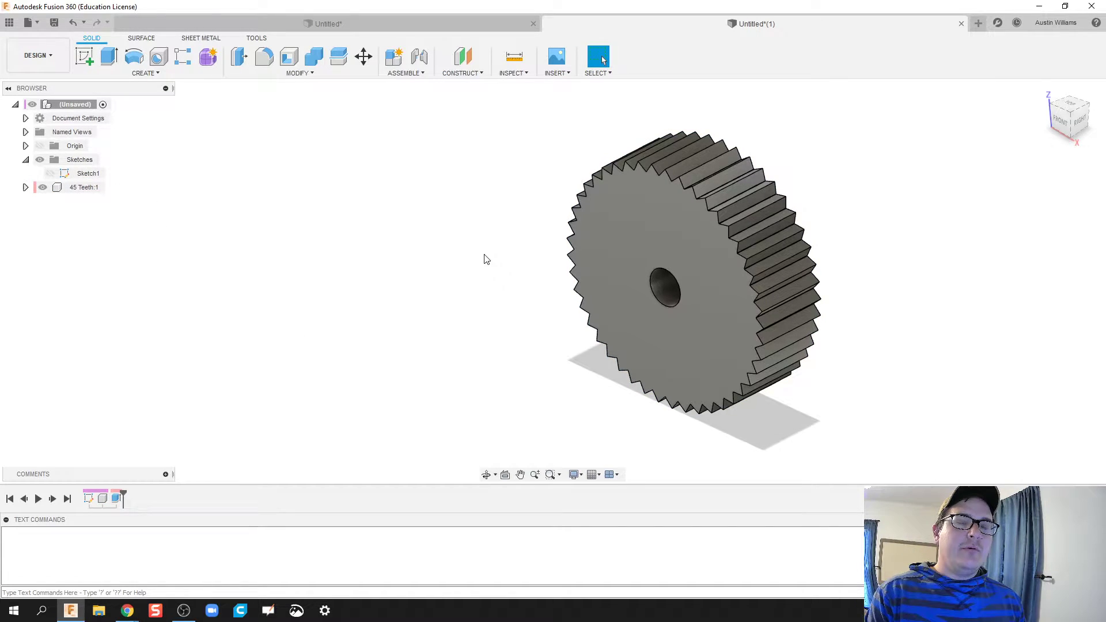
Start a sketch on the 45-tooth gear's front face and draw a circle from its center matching the center hole
{"action": "middle_click_drag", "start_coordinate": [485, 260], "coordinate": [471, 305], "text": "shift"}
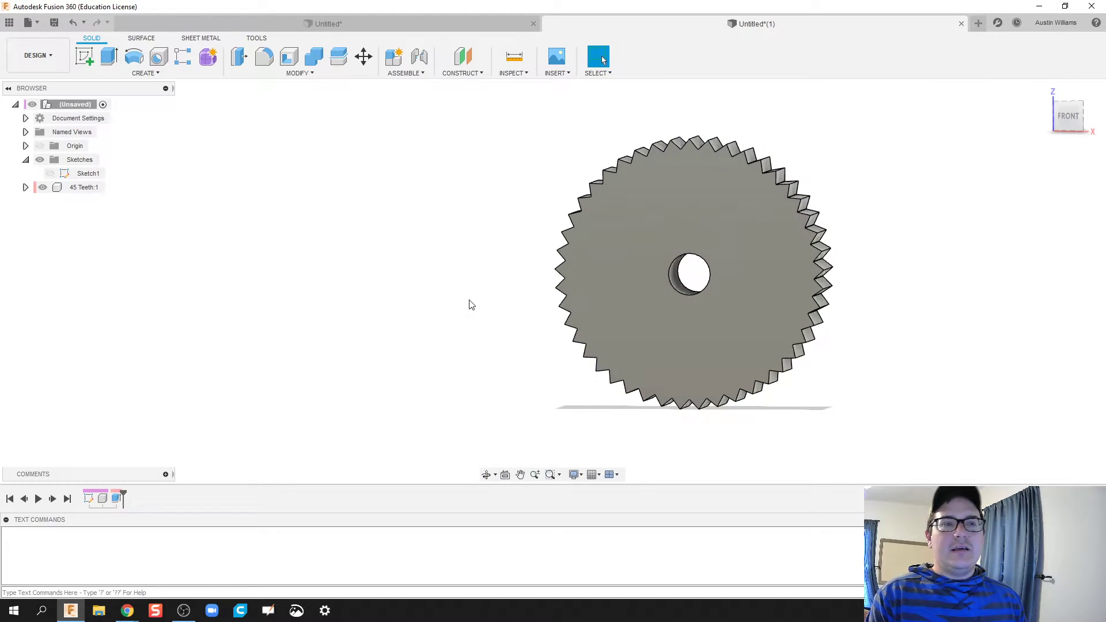
{"action": "left_click", "coordinate": [85, 56]}
{"action": "left_click", "coordinate": [740, 227]}
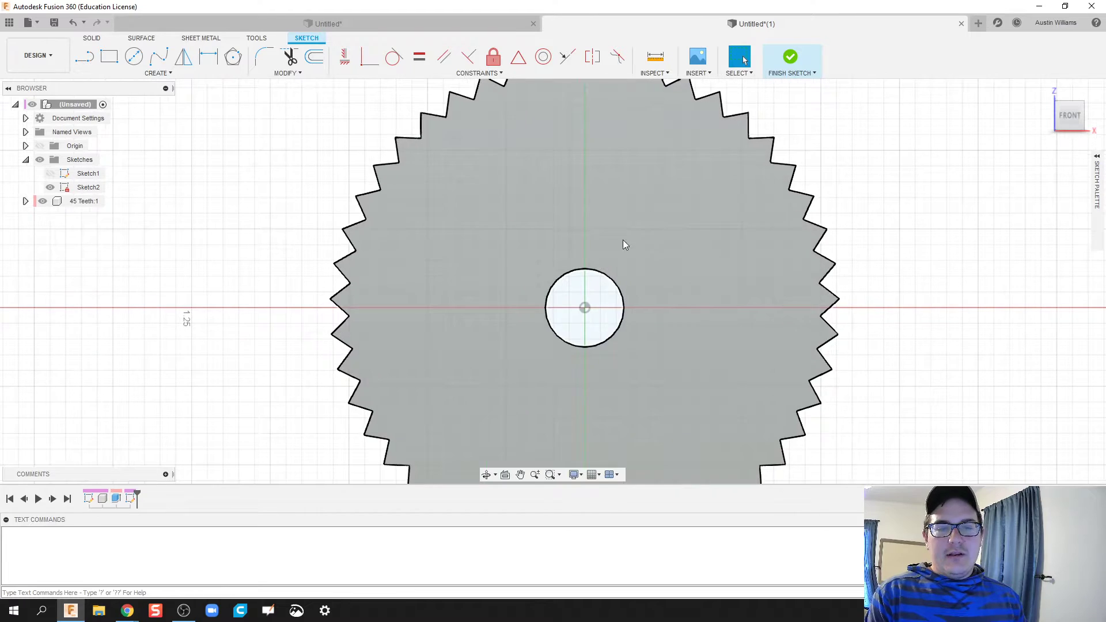
{"action": "key", "text": "c"}
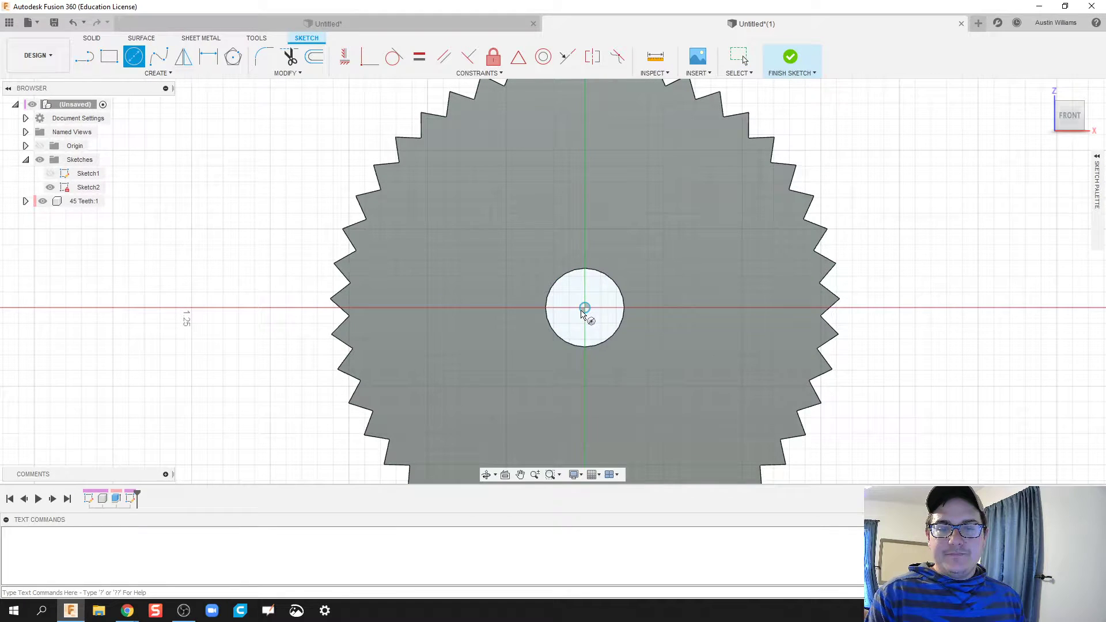
{"action": "left_click", "coordinate": [582, 310]}
{"action": "left_click", "coordinate": [586, 349]}
Draw a 2 in diameter circle centered on the gear's center hole
{"action": "scroll", "coordinate": [594, 271], "scroll_direction": "down", "scroll_amount": 2}
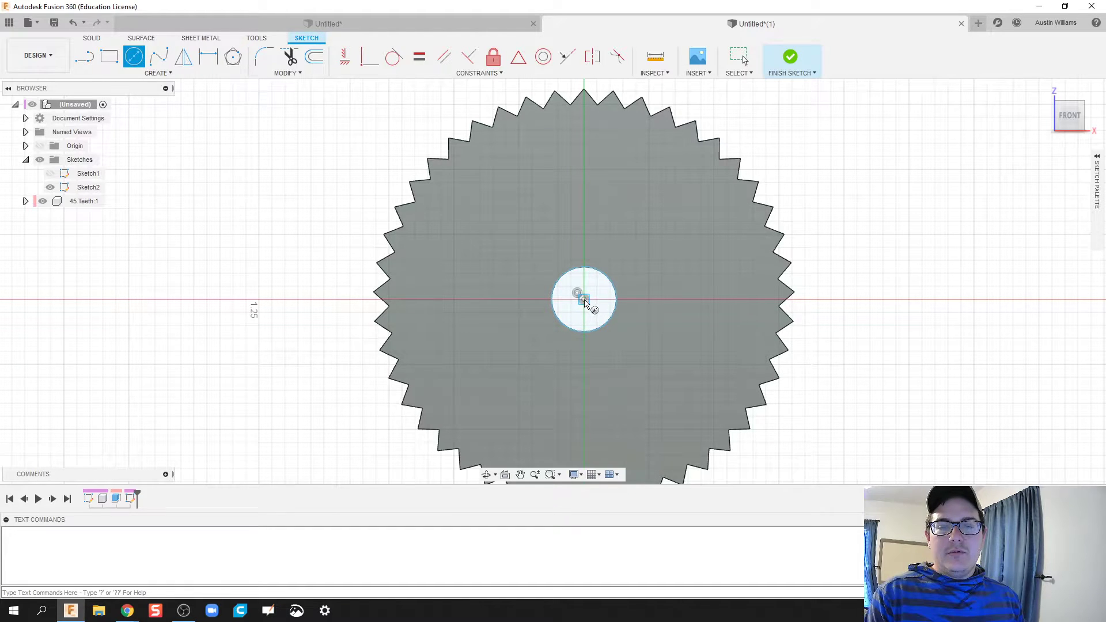
{"action": "left_click", "coordinate": [583, 299]}
{"action": "scroll", "coordinate": [579, 421], "scroll_direction": "down", "scroll_amount": 2}
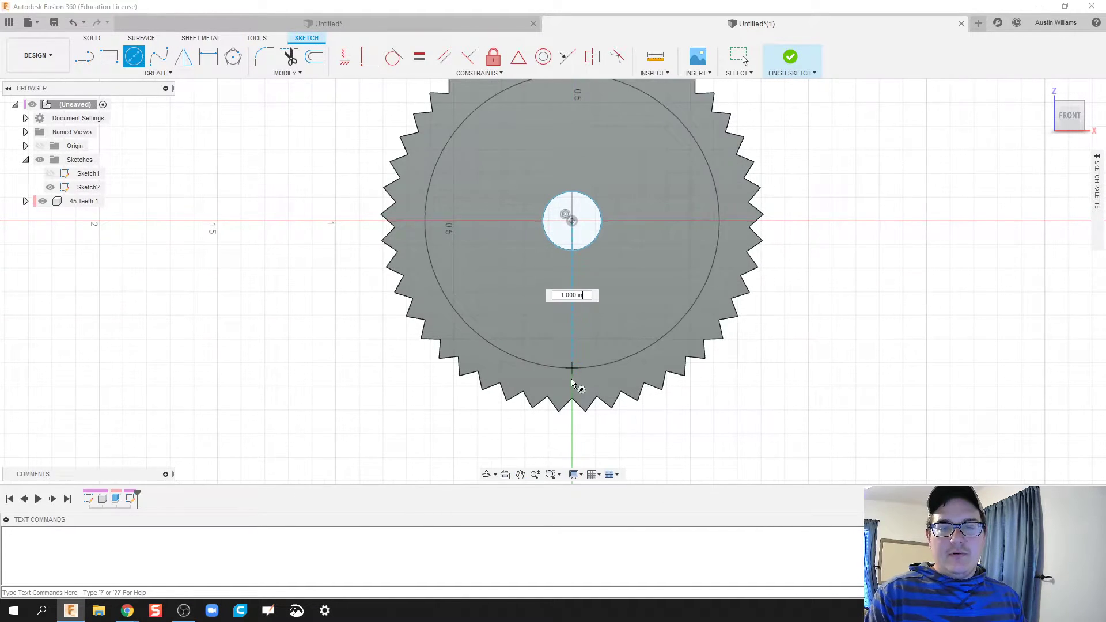
{"action": "type", "text": "2"}
{"action": "key", "text": "Tab"}
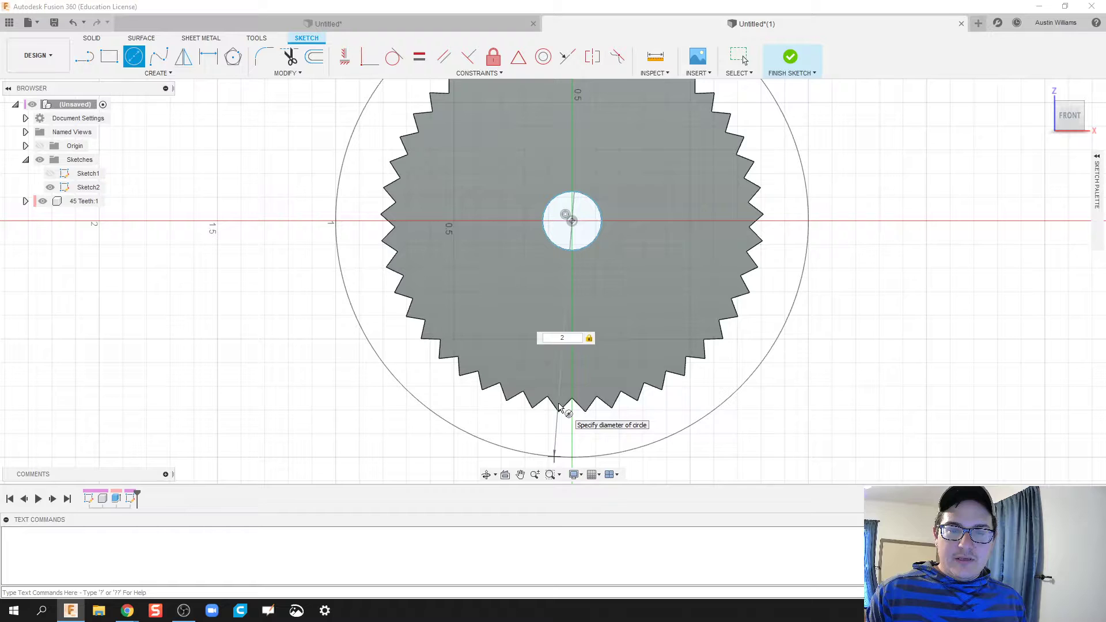
{"action": "key", "text": "Return"}
{"action": "key", "text": "Escape"}
Project the two edges of the topmost gear tooth into the sketch with Projection Link off
{"action": "scroll", "coordinate": [542, 247], "scroll_direction": "up", "scroll_amount": 5}
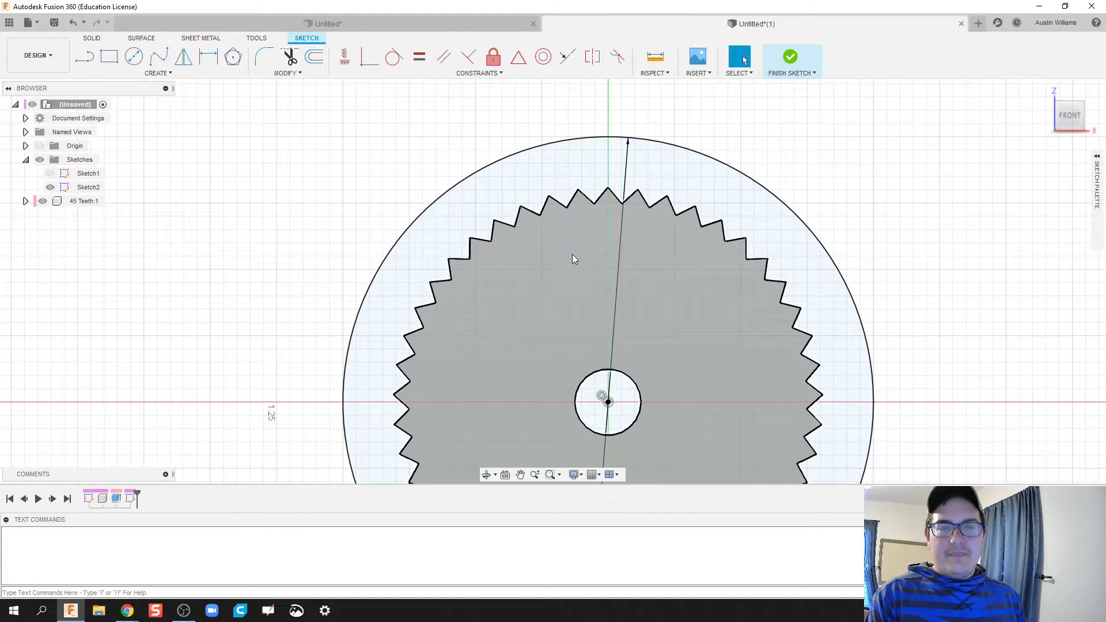
{"action": "scroll", "coordinate": [573, 256], "scroll_direction": "up", "scroll_amount": 2}
{"action": "key", "text": "p"}
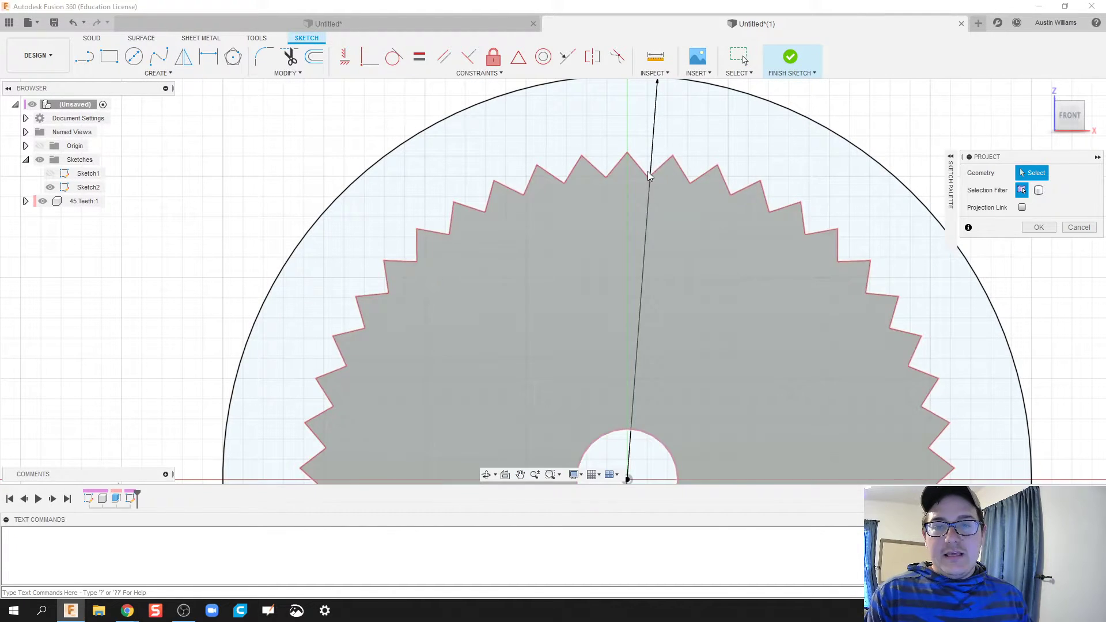
{"action": "scroll", "coordinate": [547, 239], "scroll_direction": "up", "scroll_amount": 5}
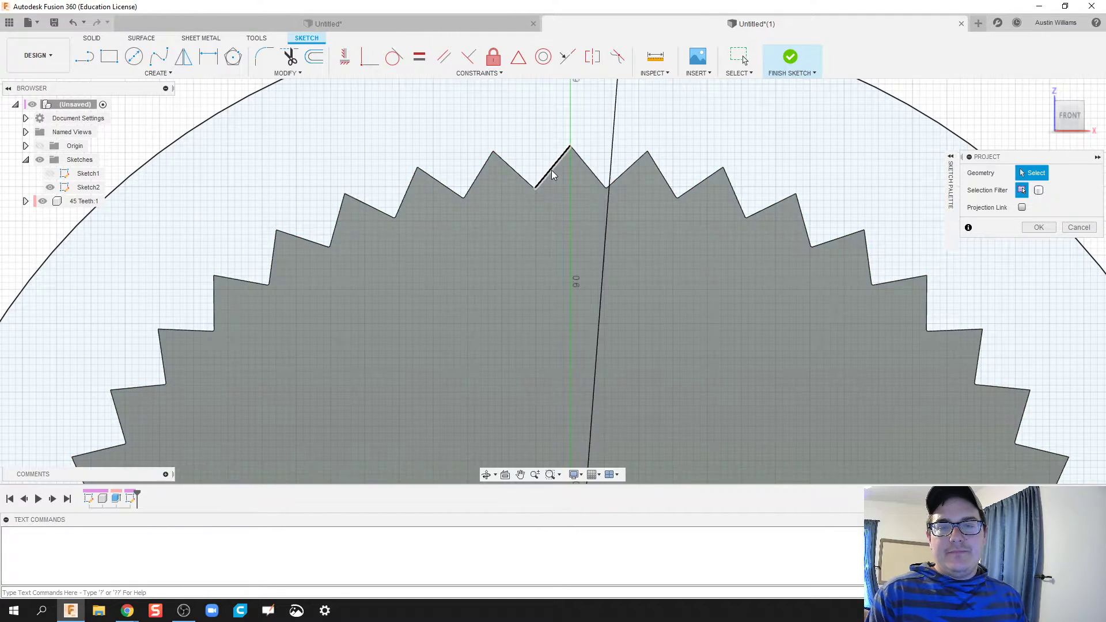
{"action": "left_click", "coordinate": [551, 175]}
{"action": "left_click", "coordinate": [587, 167]}
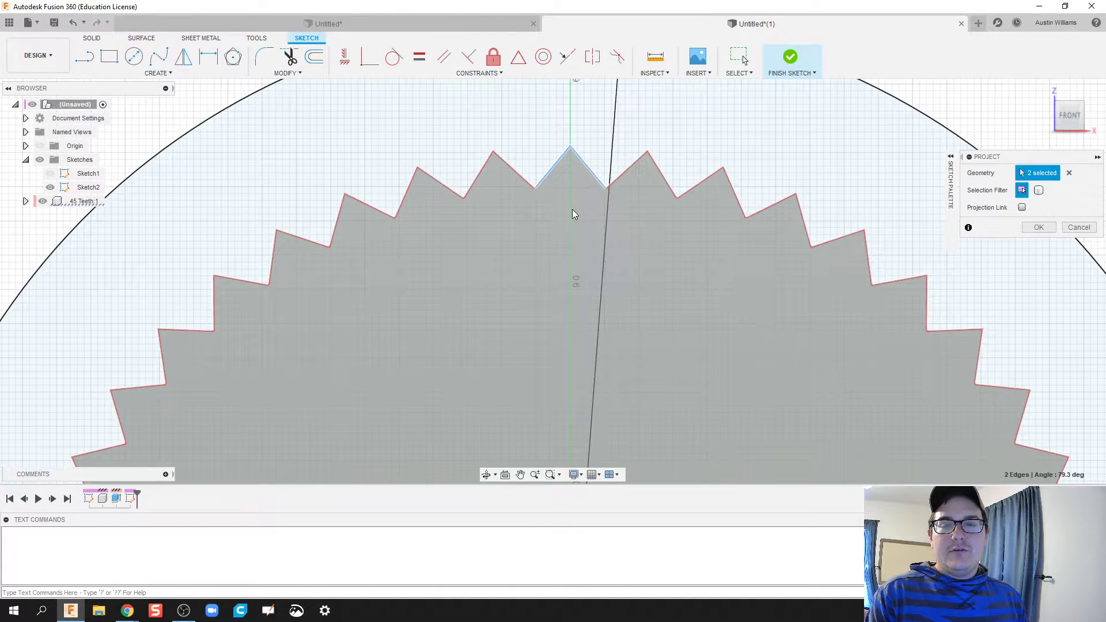
{"action": "middle_click_drag", "start_coordinate": [572, 214], "coordinate": [540, 309]}
{"action": "scroll", "coordinate": [542, 306], "scroll_direction": "up", "scroll_amount": 1}
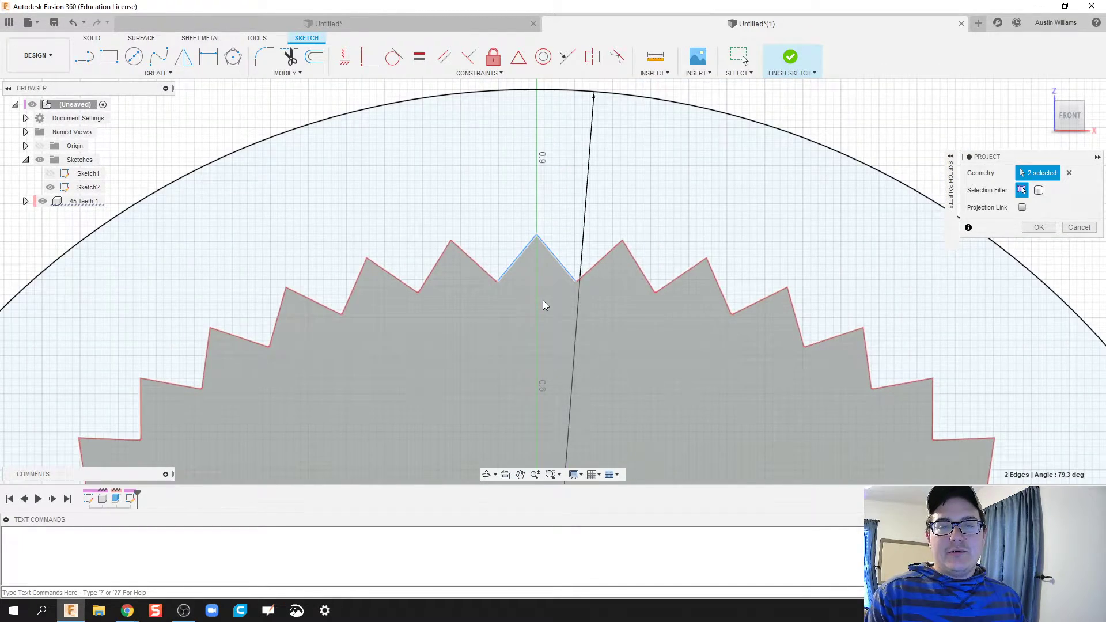
{"action": "left_click", "coordinate": [1037, 230]}
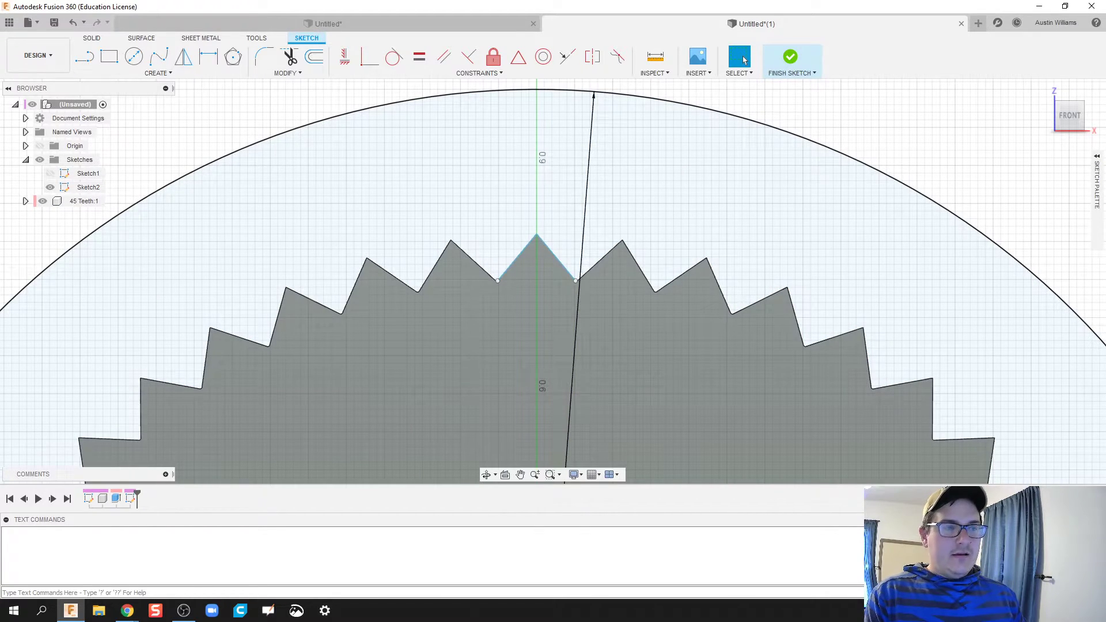
Hide the 45 Teeth component and move the two projected tooth lines up 0.26 in, just above the 2 in circle
{"action": "left_click", "coordinate": [26, 159]}
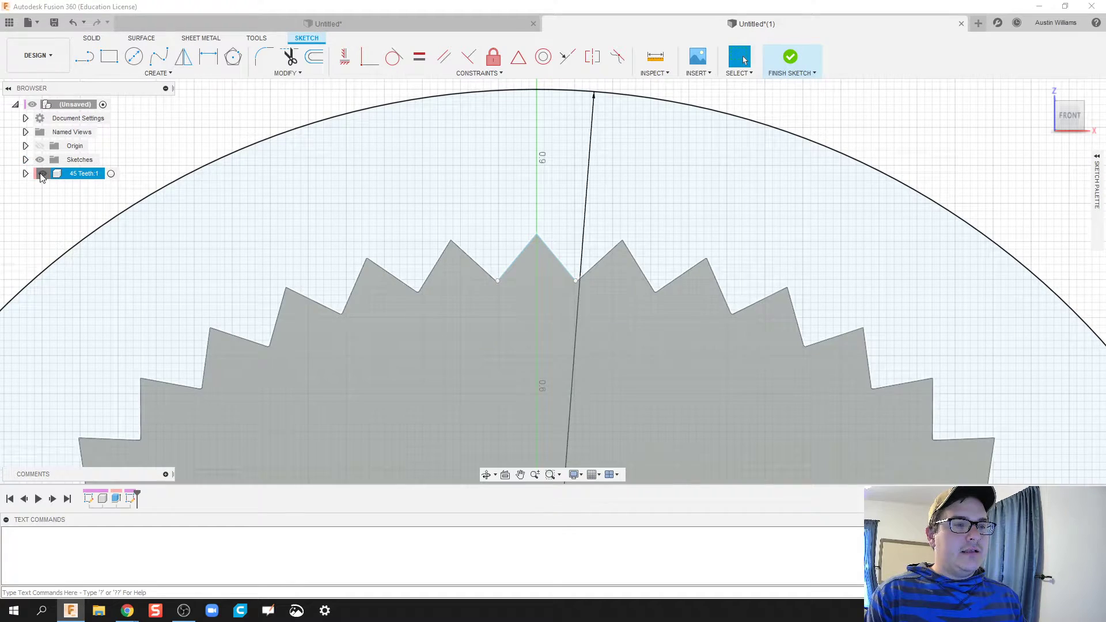
{"action": "left_click", "coordinate": [43, 174]}
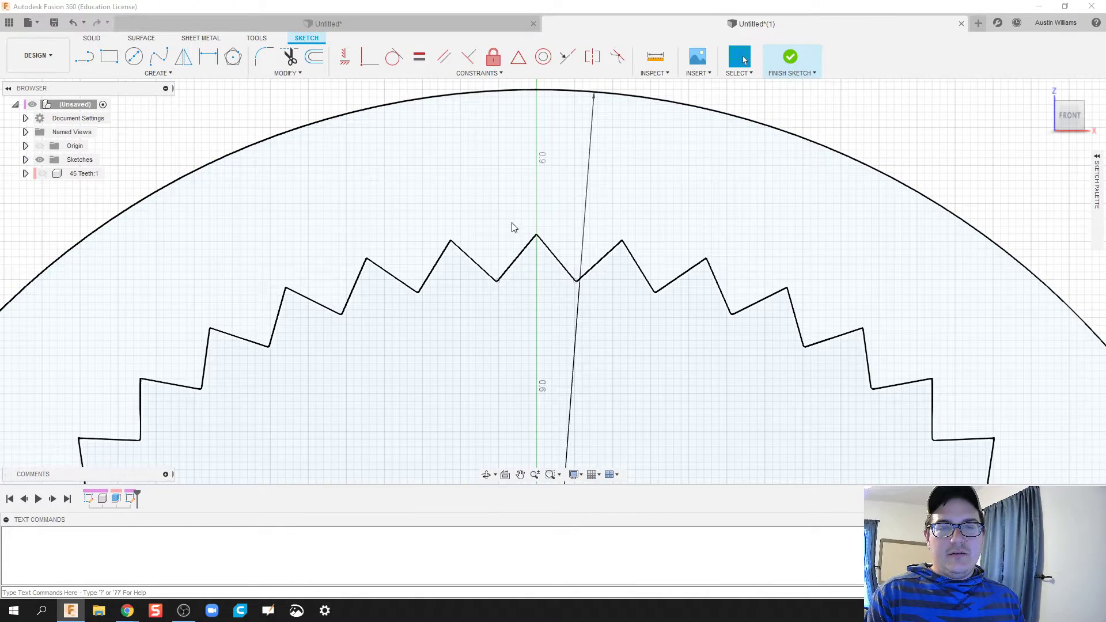
{"action": "key", "text": "m"}
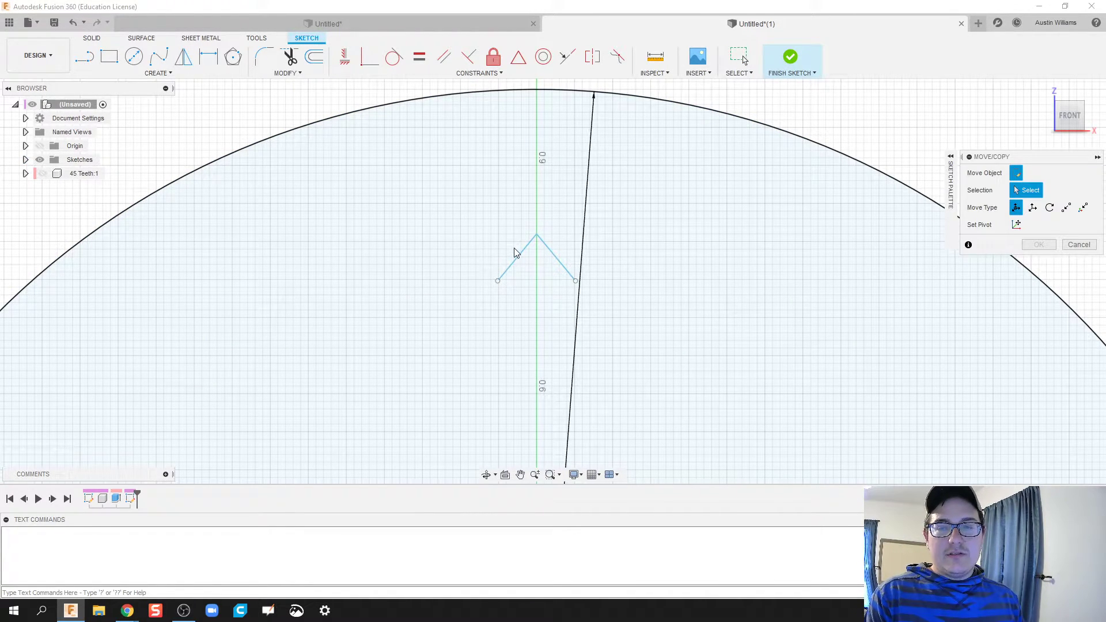
{"action": "left_click", "coordinate": [520, 254]}
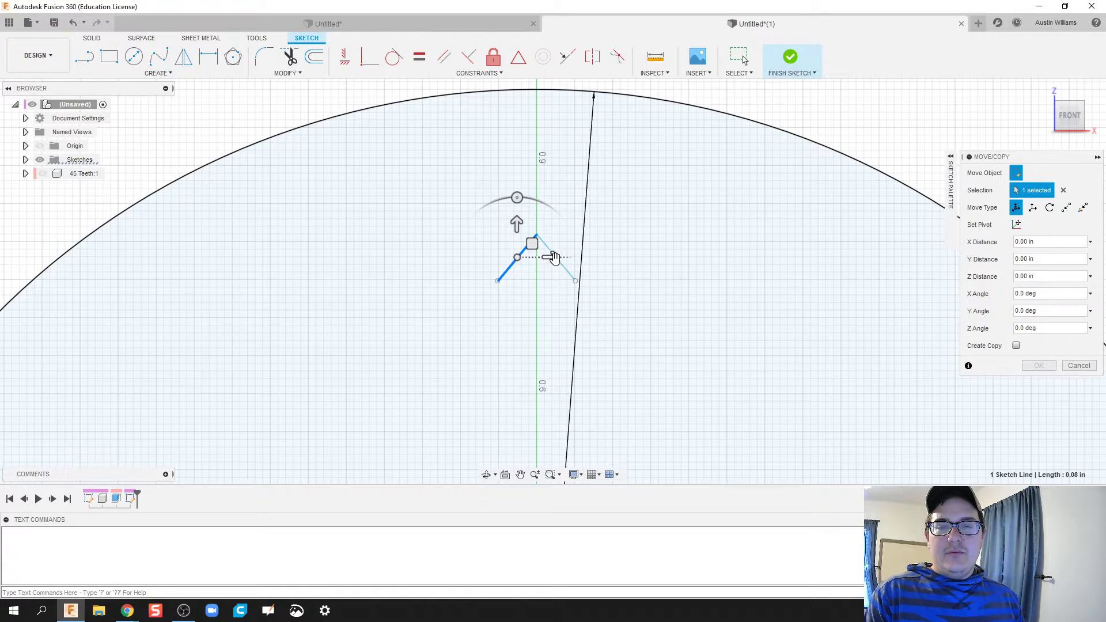
{"action": "left_click", "coordinate": [568, 274]}
{"action": "left_click_drag", "start_coordinate": [517, 225], "coordinate": [527, 134]}
{"action": "middle_click_drag", "start_coordinate": [527, 134], "coordinate": [507, 308]}
{"action": "left_click_drag", "start_coordinate": [507, 309], "coordinate": [508, 207]}
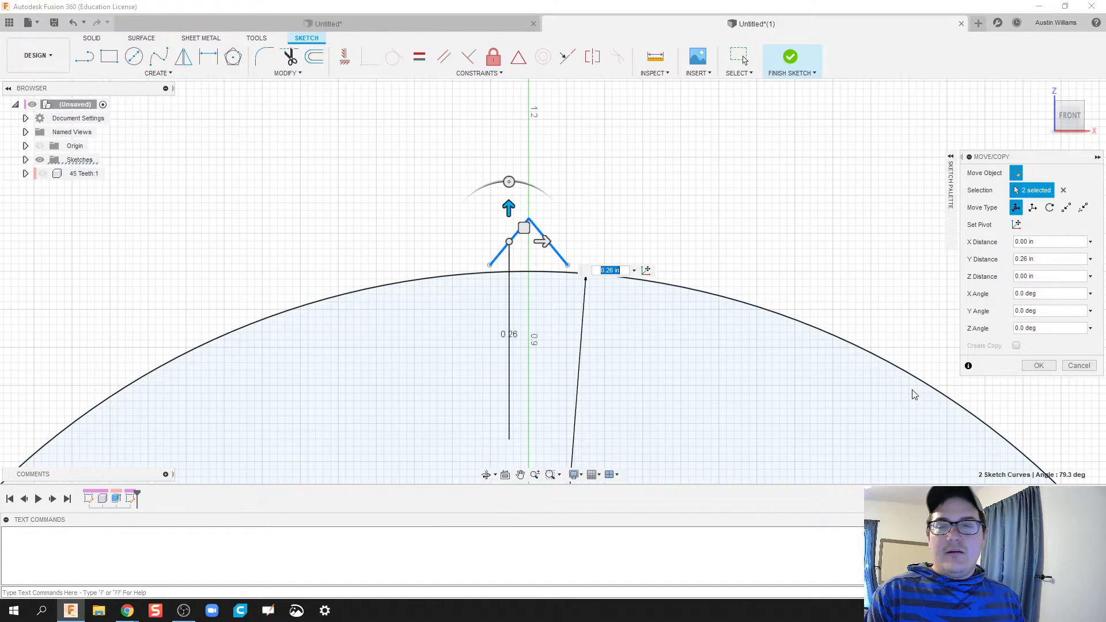
{"action": "left_click", "coordinate": [1039, 365]}
Try a vertical height dimension on the tooth's left line and undo it
{"action": "scroll", "coordinate": [519, 296], "scroll_direction": "up", "scroll_amount": 3}
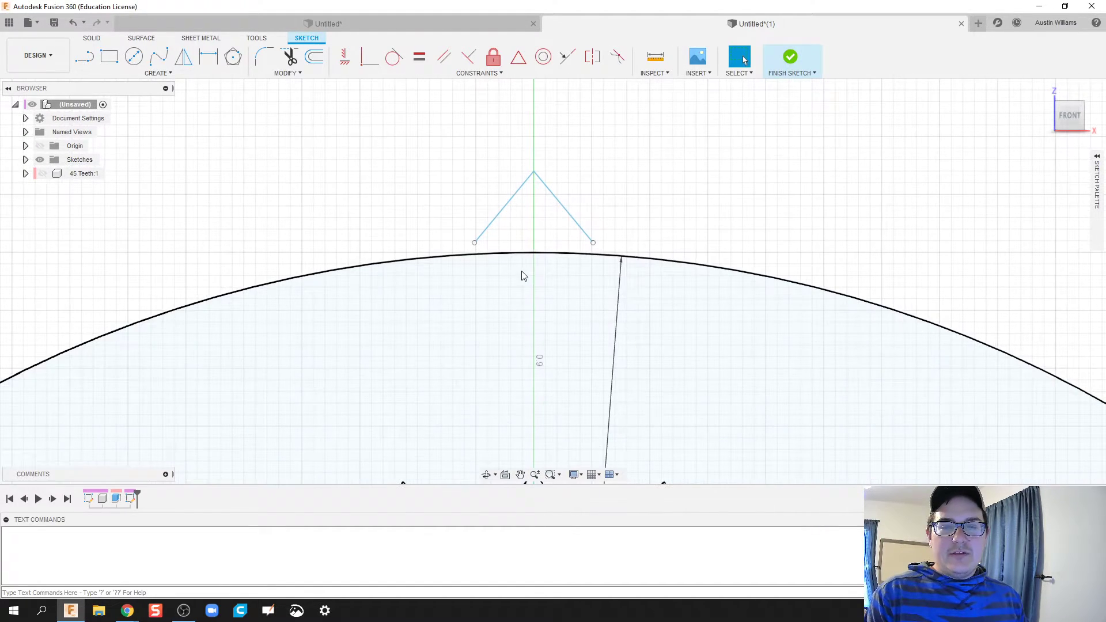
{"action": "scroll", "coordinate": [522, 297], "scroll_direction": "up", "scroll_amount": 2}
{"action": "mouse_move", "coordinate": [516, 298]}
{"action": "middle_mouse_down"}
{"action": "mouse_move", "coordinate": [512, 339]}
{"action": "mouse_move", "coordinate": [526, 371]}
{"action": "middle_mouse_up"}
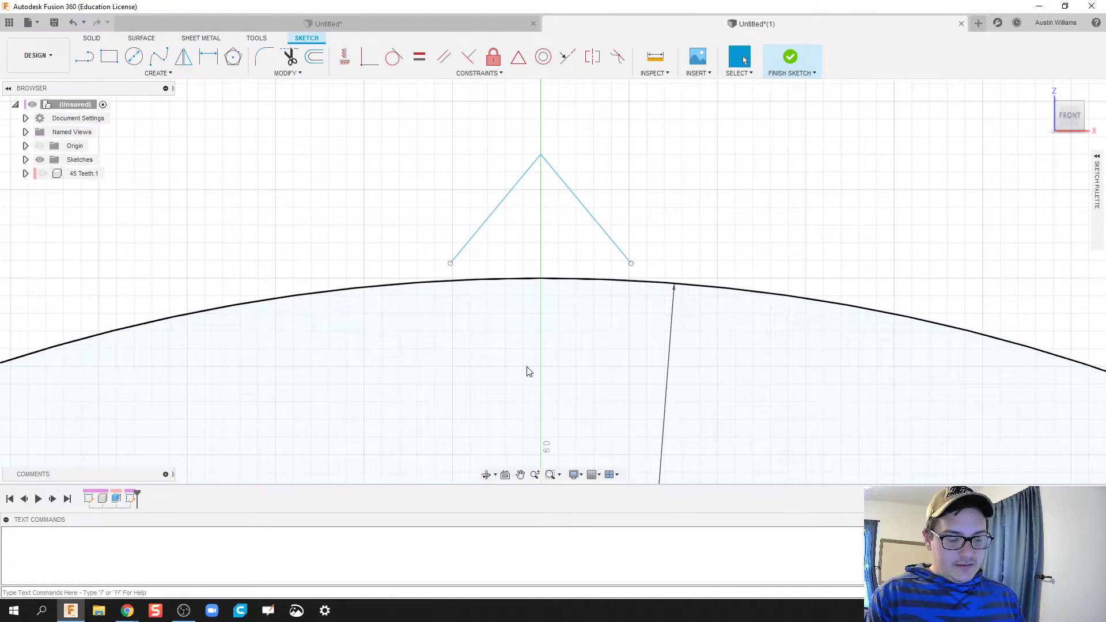
{"action": "key", "text": "d"}
{"action": "left_click", "coordinate": [493, 226]}
{"action": "left_click", "coordinate": [433, 189]}
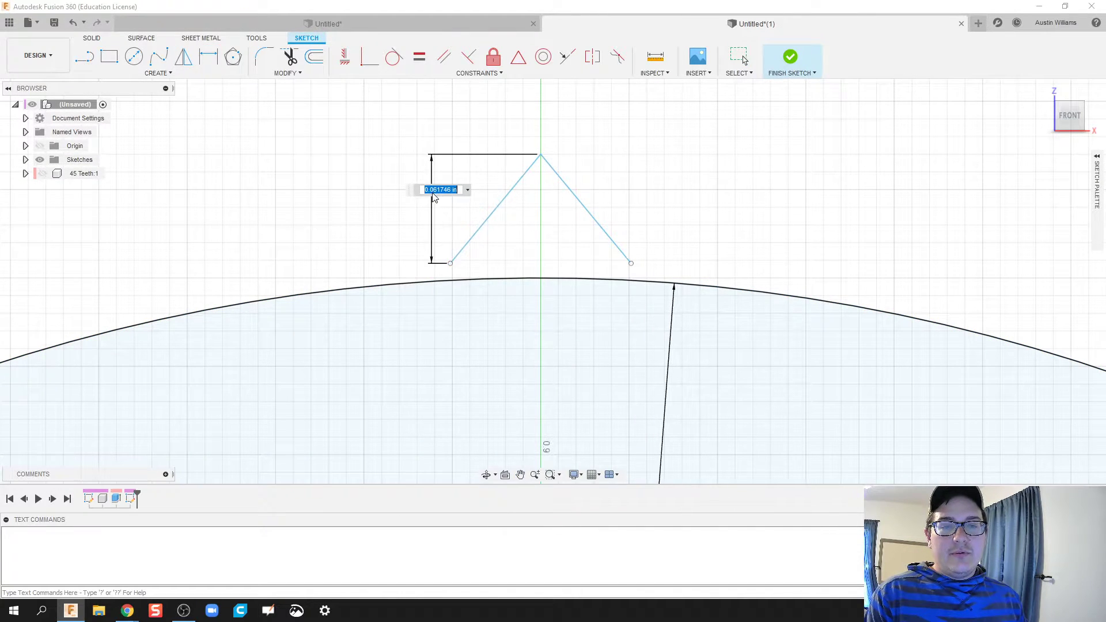
{"action": "key", "text": "Return"}
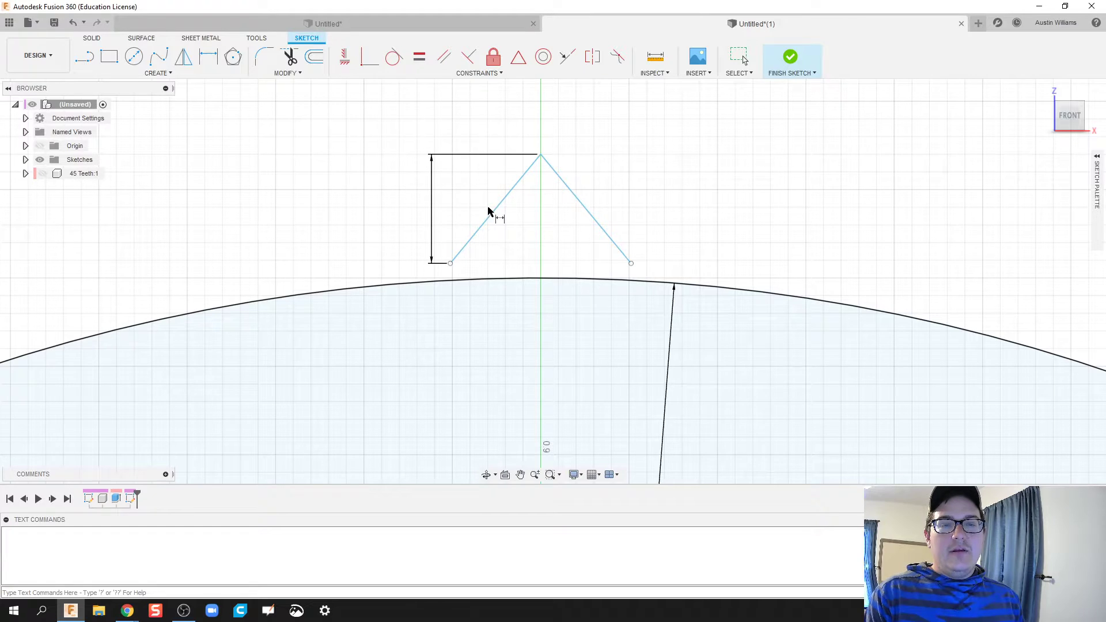
{"action": "key", "text": "Escape"}
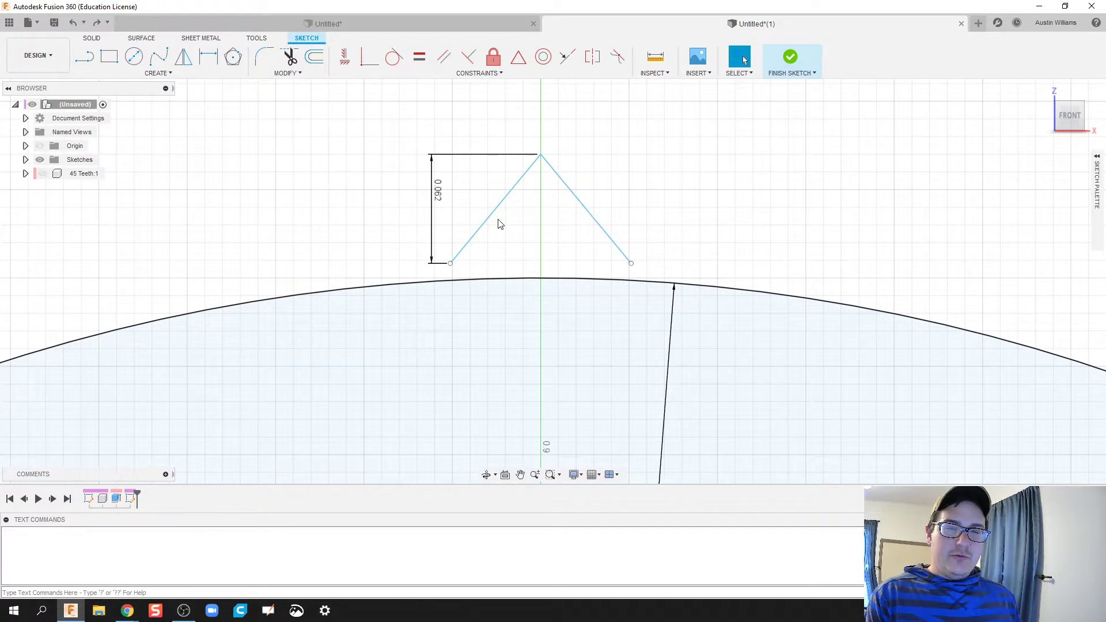
{"action": "key", "text": "ctrl+z"}
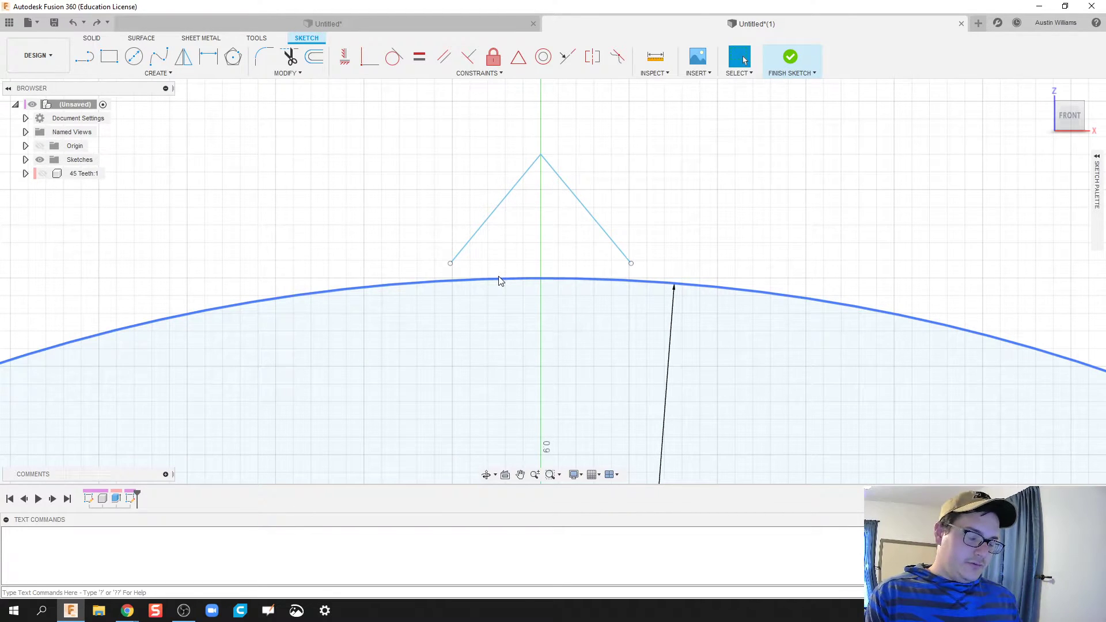
Dimension the aligned lengths of the tooth's left and right lines, accepting their existing values
{"action": "key", "text": "d"}
{"action": "left_click", "coordinate": [498, 212]}
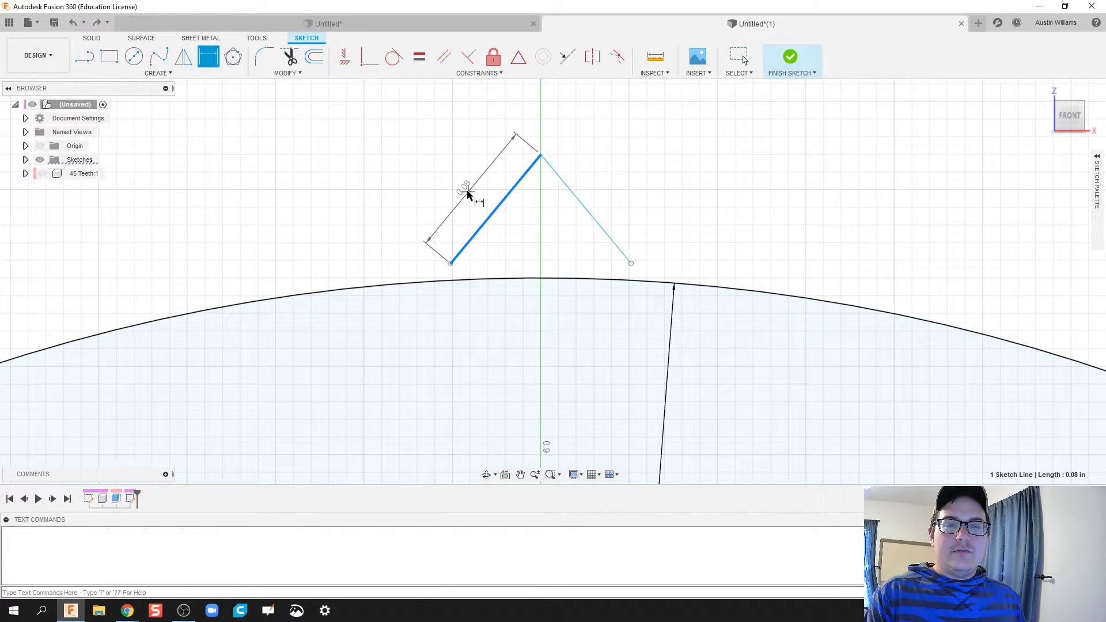
{"action": "left_click", "coordinate": [470, 187]}
{"action": "key", "text": "Return"}
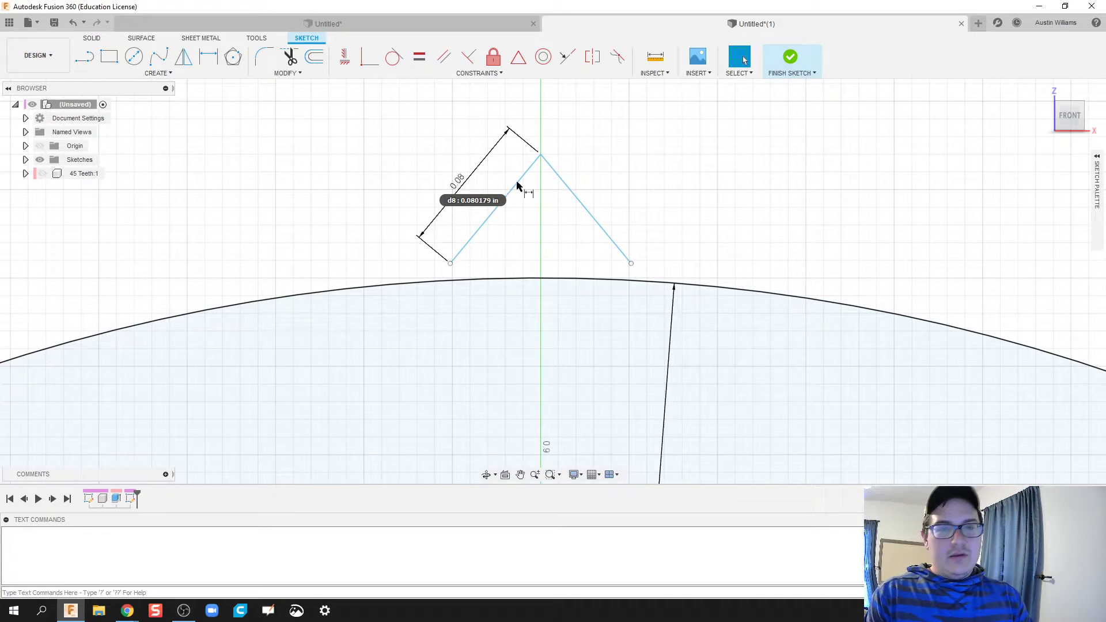
{"action": "left_click", "coordinate": [583, 206]}
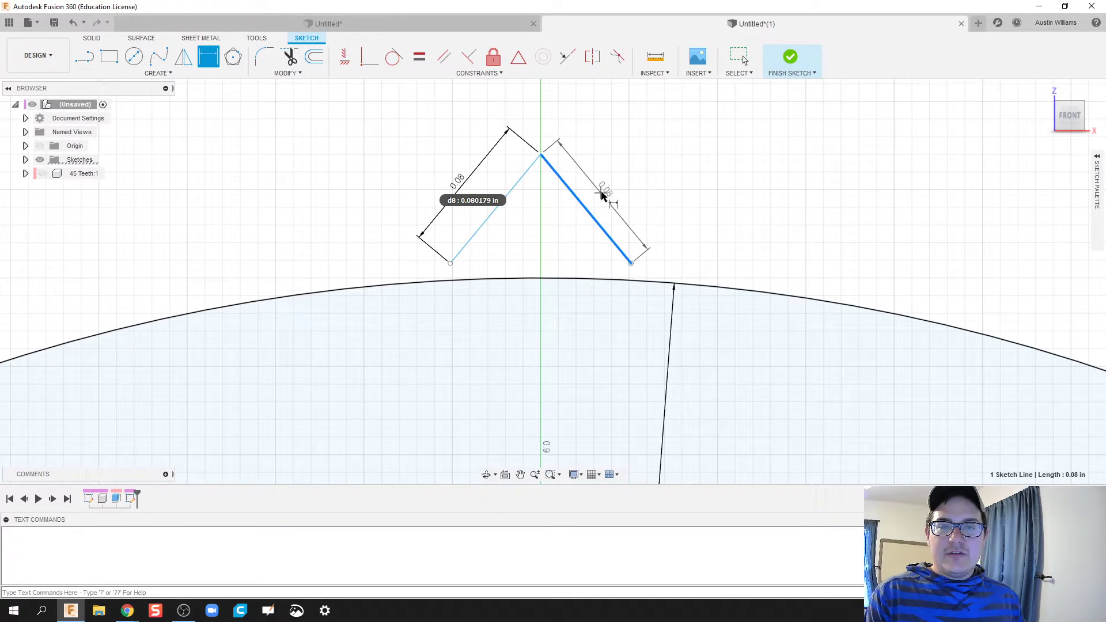
{"action": "left_click", "coordinate": [604, 195]}
{"action": "key", "text": "Return"}
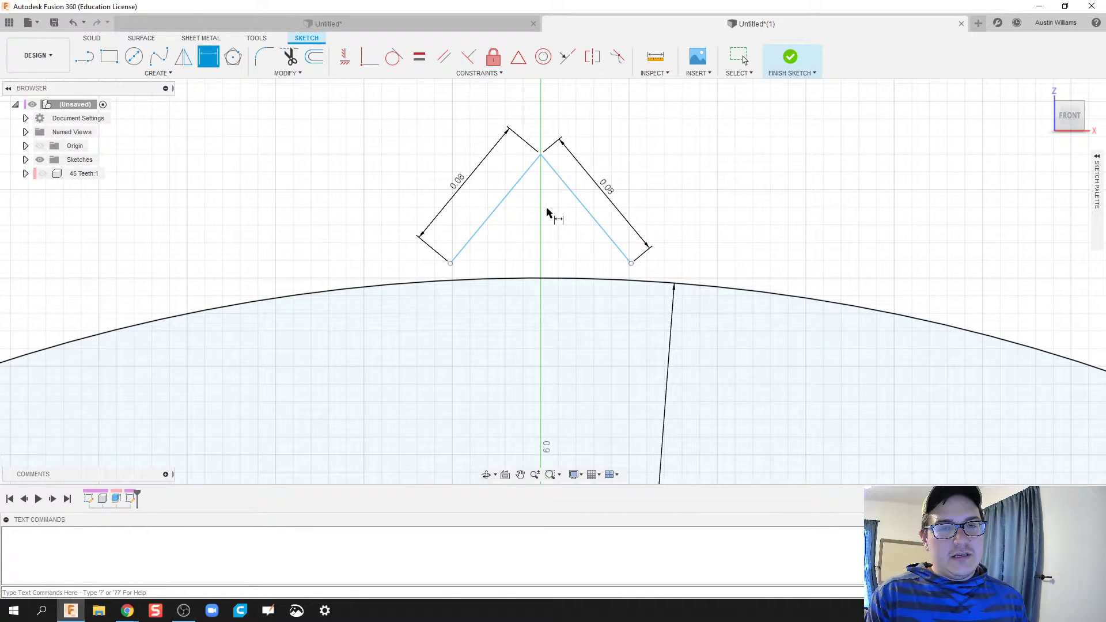
Dimension the angle between the two tooth lines, accepting its existing value
{"action": "left_click", "coordinate": [507, 197]}
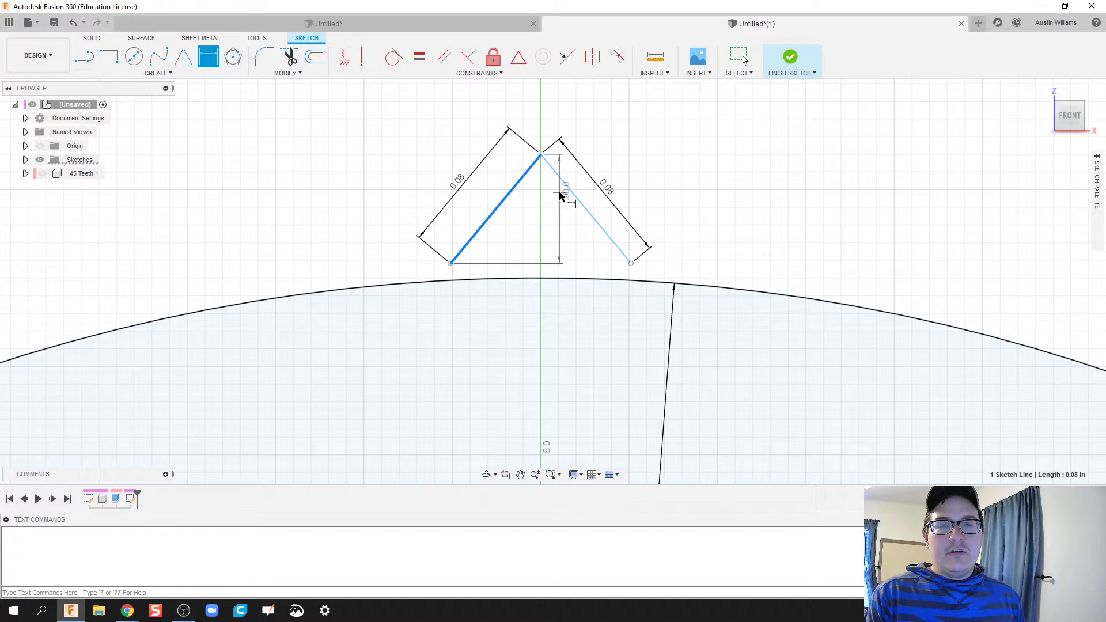
{"action": "left_click", "coordinate": [570, 189]}
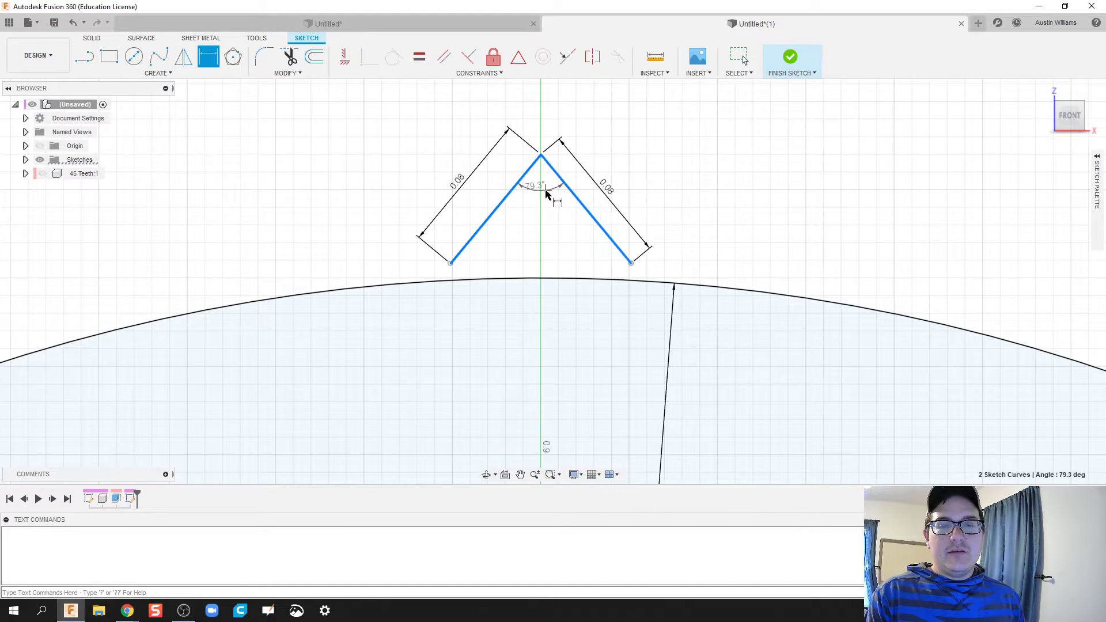
{"action": "left_click", "coordinate": [546, 223]}
{"action": "key", "text": "Return"}
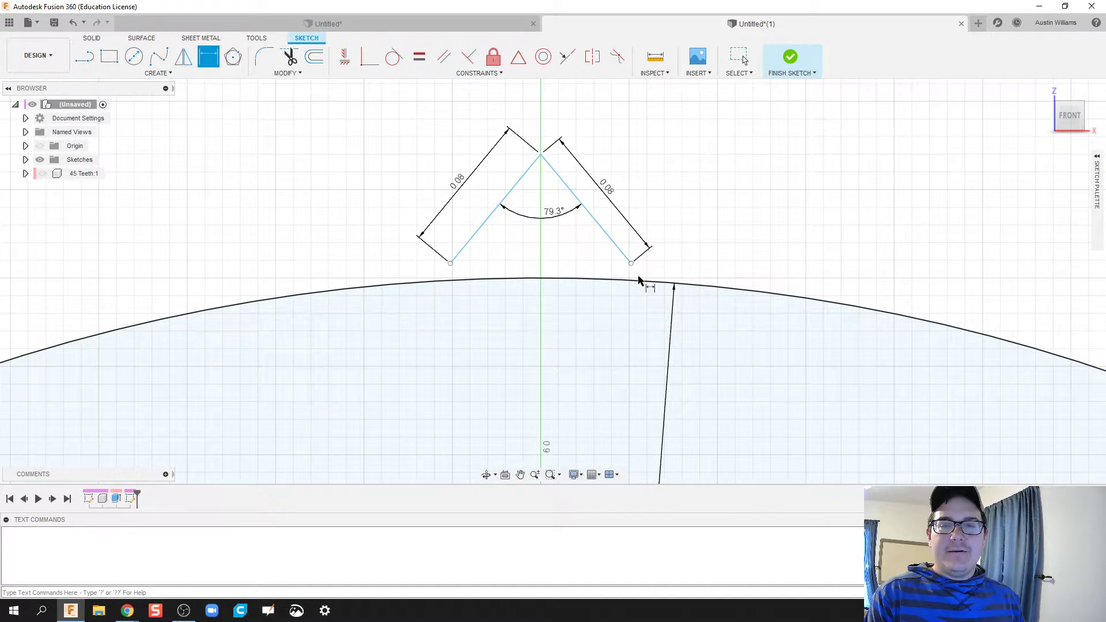
Constrain the lower endpoints of both tooth lines to lie on the 2 in circle with Coincident constraints
{"action": "scroll", "coordinate": [605, 276], "scroll_direction": "up", "scroll_amount": 2}
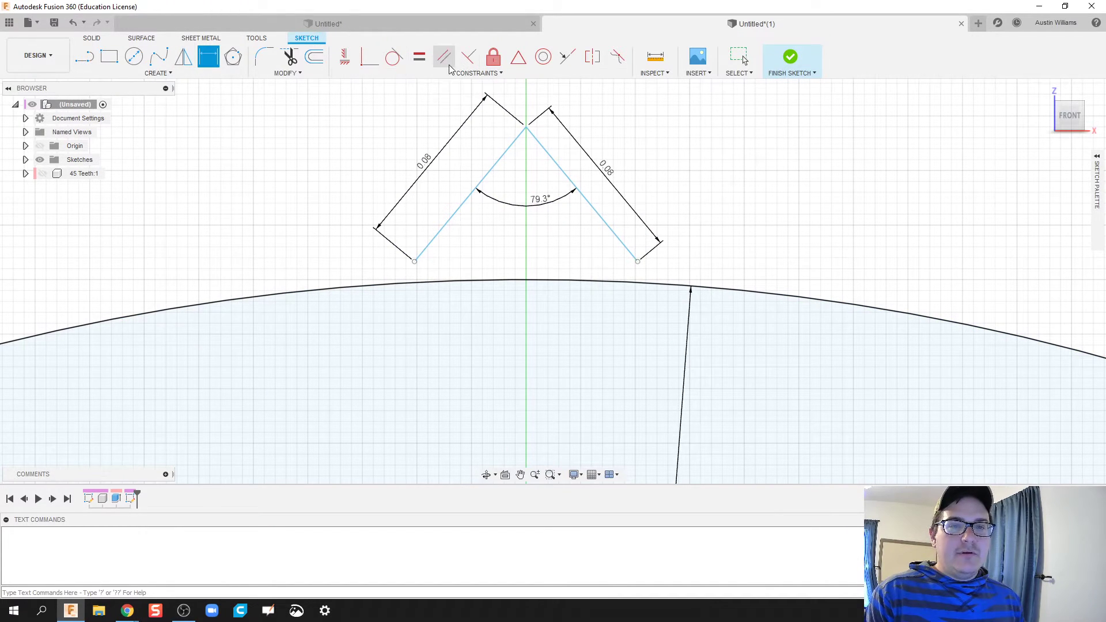
{"action": "left_click", "coordinate": [369, 56]}
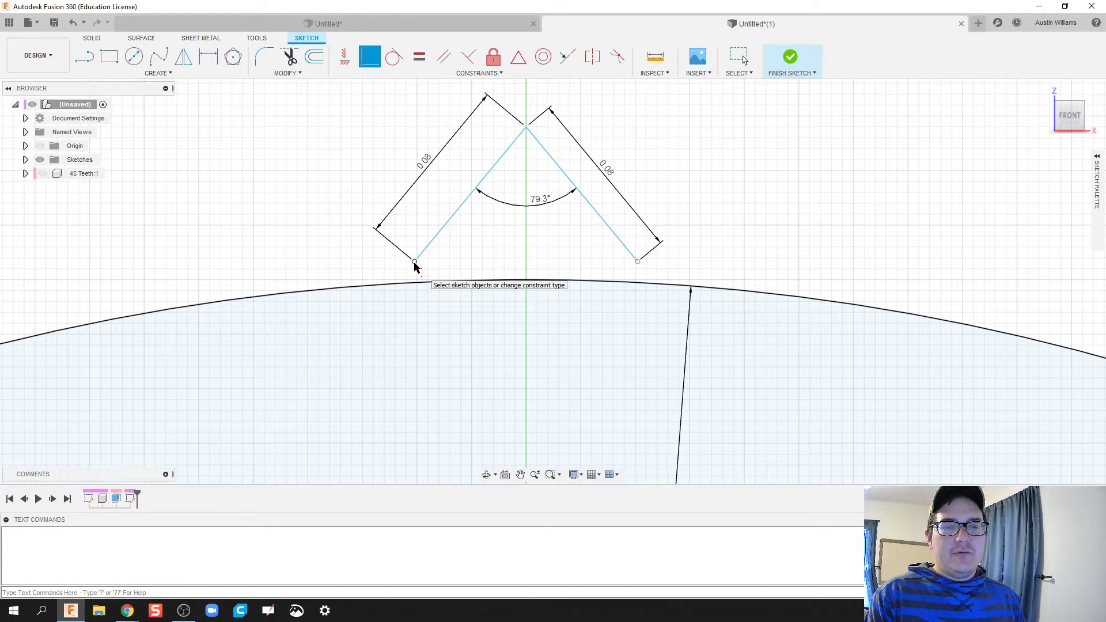
{"action": "left_click", "coordinate": [415, 262]}
{"action": "left_click", "coordinate": [414, 285]}
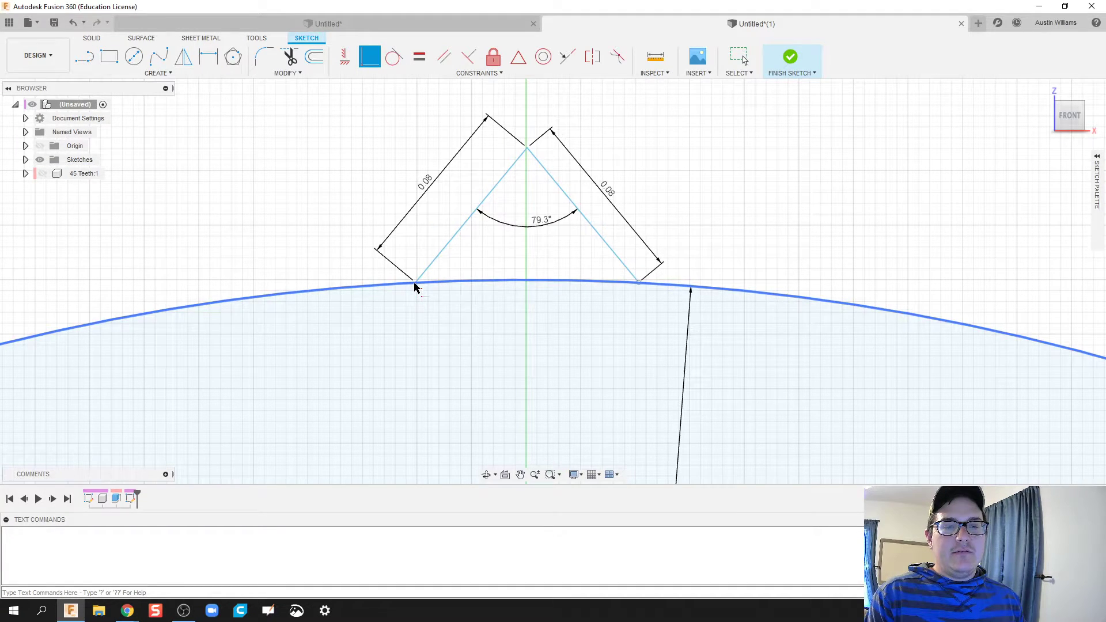
{"action": "left_click", "coordinate": [639, 284]}
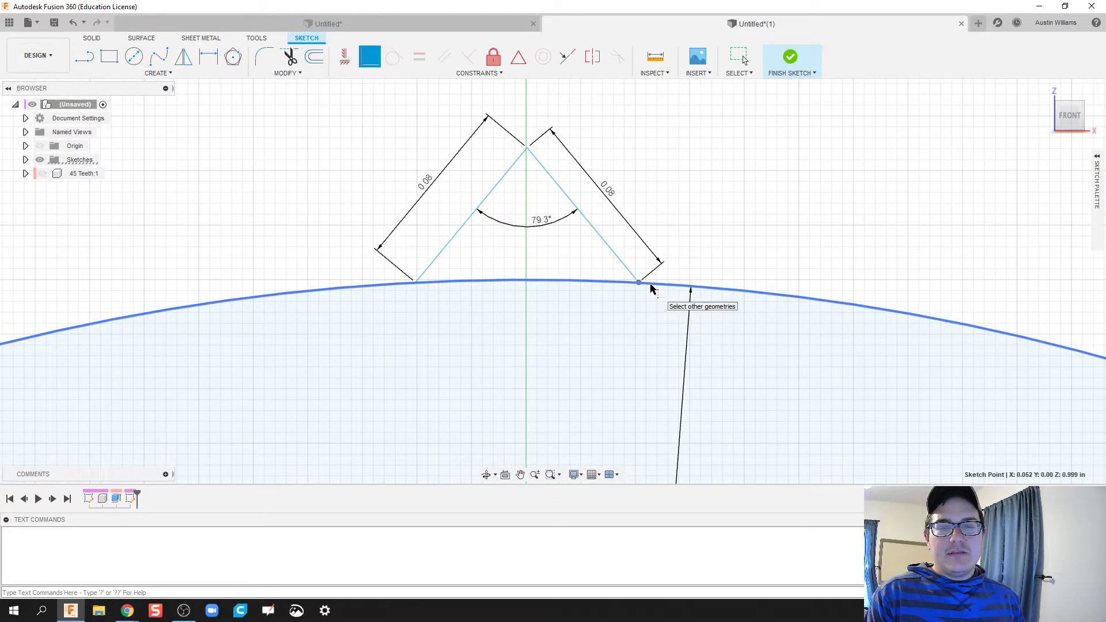
{"action": "left_click", "coordinate": [649, 288]}
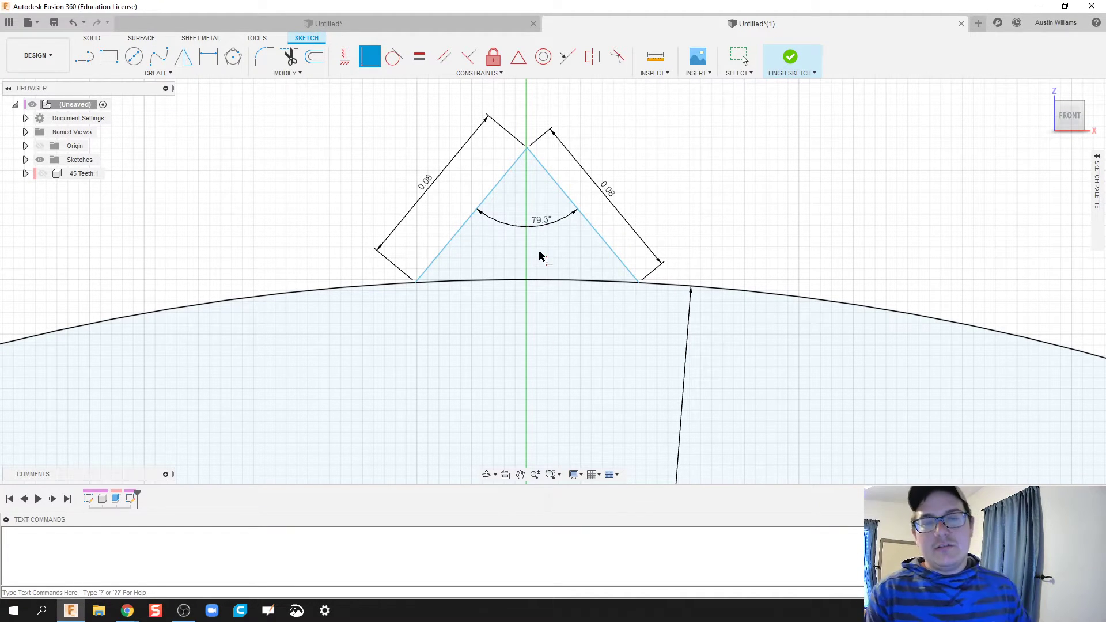
Set up a full Circular Pattern of the two tooth lines about the circle's center with a quantity of 55
{"action": "scroll", "coordinate": [531, 303], "scroll_direction": "down", "scroll_amount": 2}
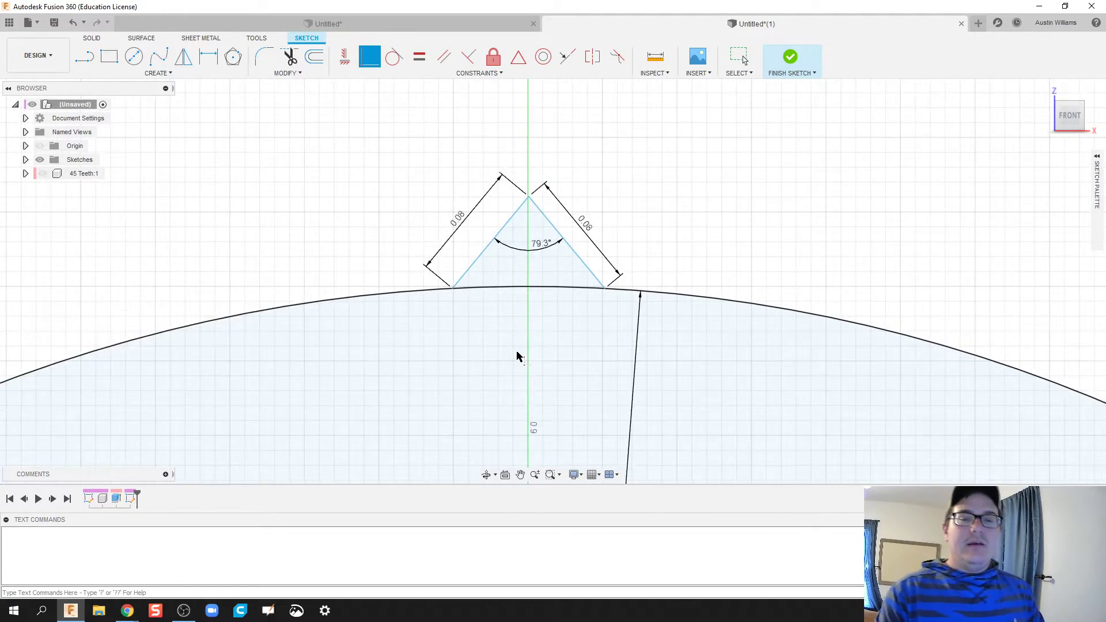
{"action": "scroll", "coordinate": [507, 242], "scroll_direction": "down", "scroll_amount": 6}
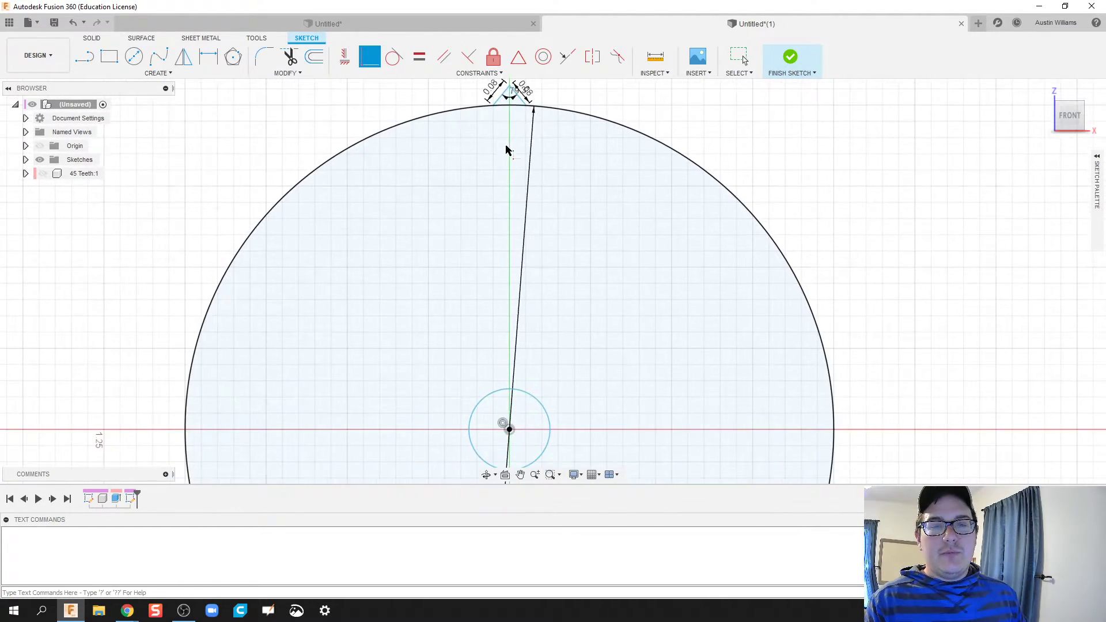
{"action": "scroll", "coordinate": [506, 151], "scroll_direction": "down", "scroll_amount": 3}
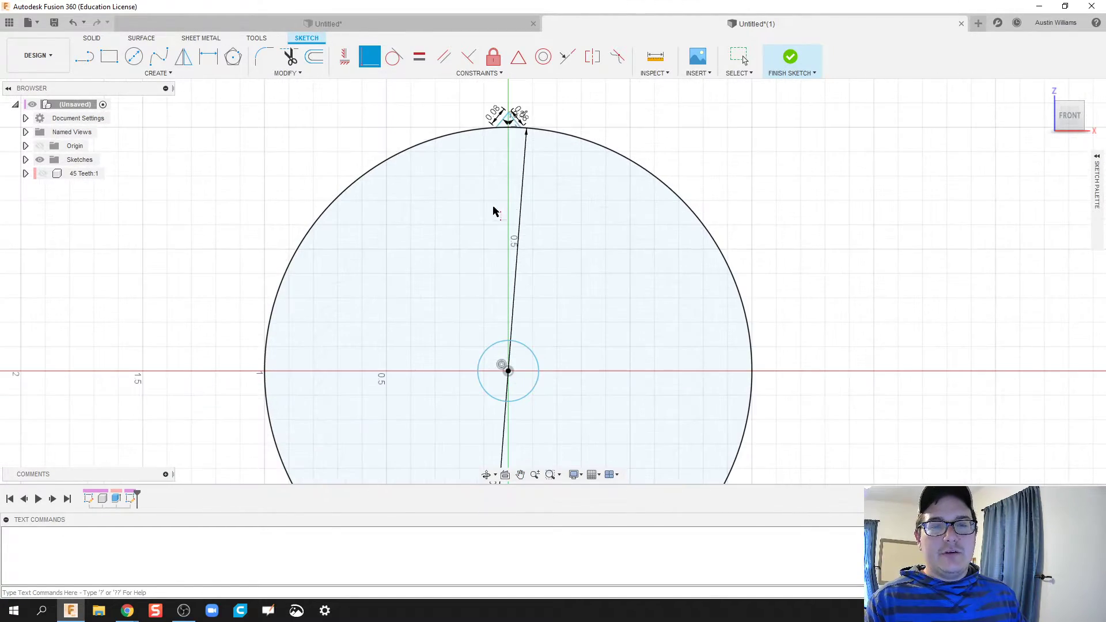
{"action": "left_click", "coordinate": [137, 75]}
{"action": "left_click", "coordinate": [115, 260]}
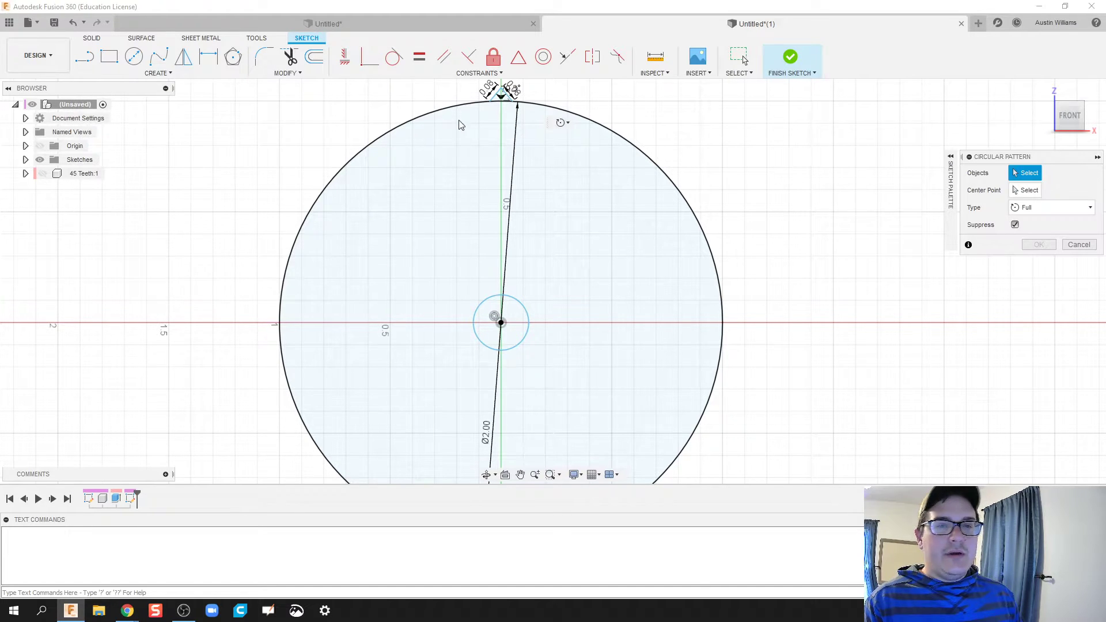
{"action": "left_click", "coordinate": [499, 93]}
{"action": "left_click", "coordinate": [506, 94]}
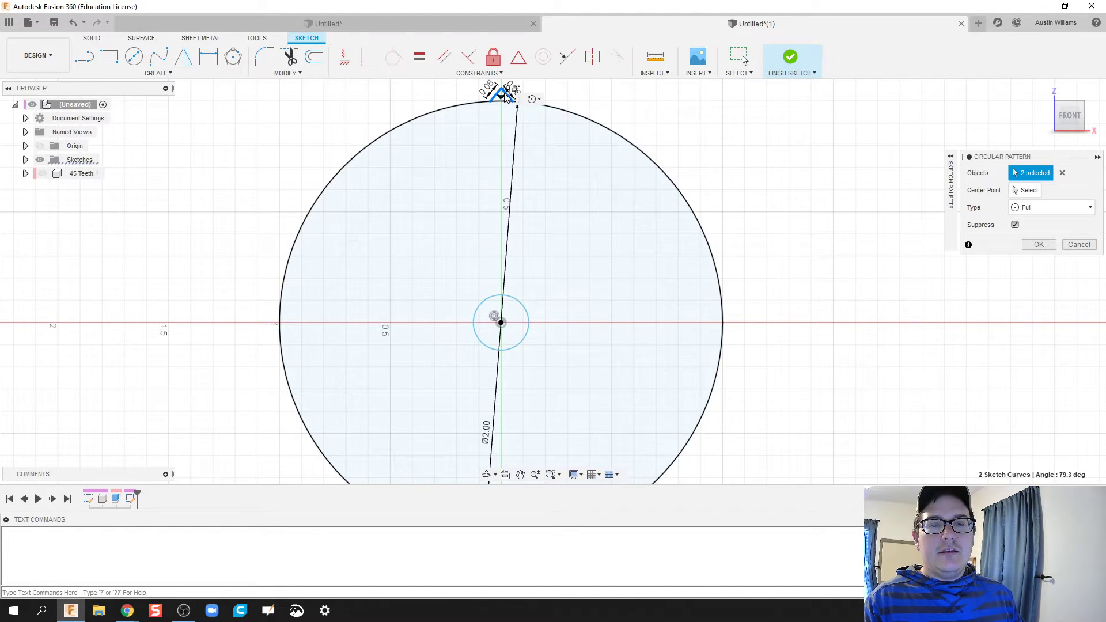
{"action": "left_click", "coordinate": [1029, 190]}
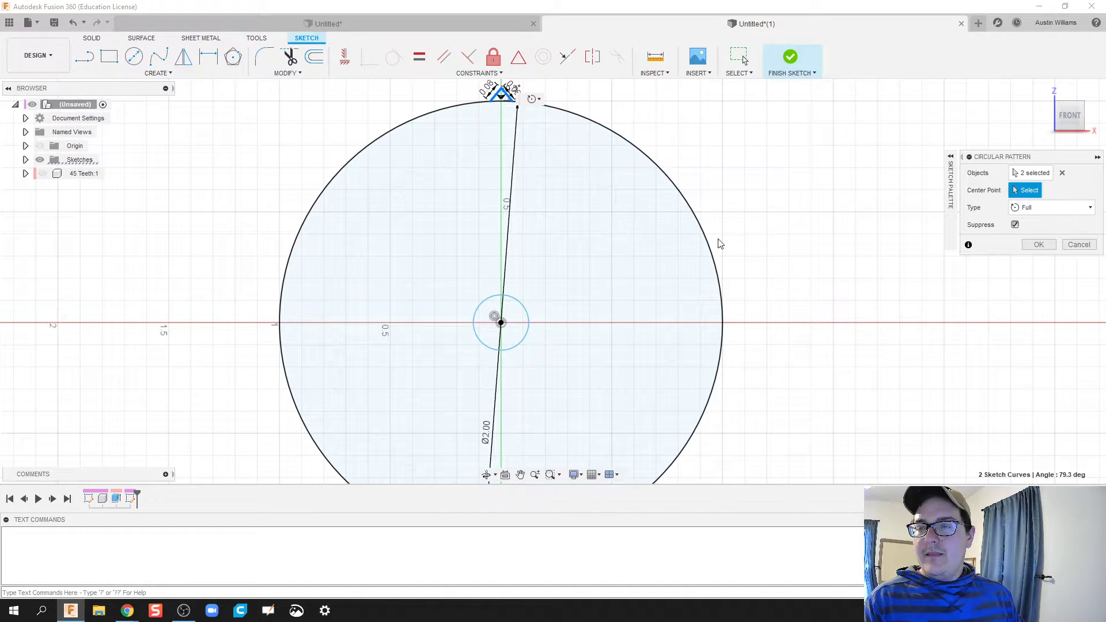
{"action": "left_click", "coordinate": [500, 324]}
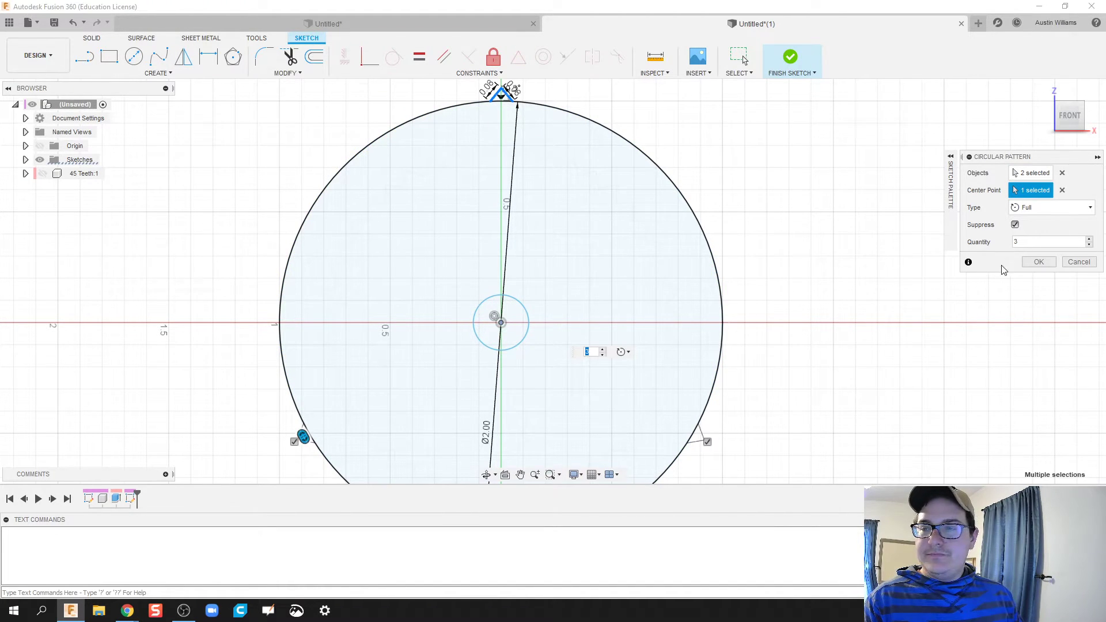
{"action": "left_click", "coordinate": [1018, 241]}
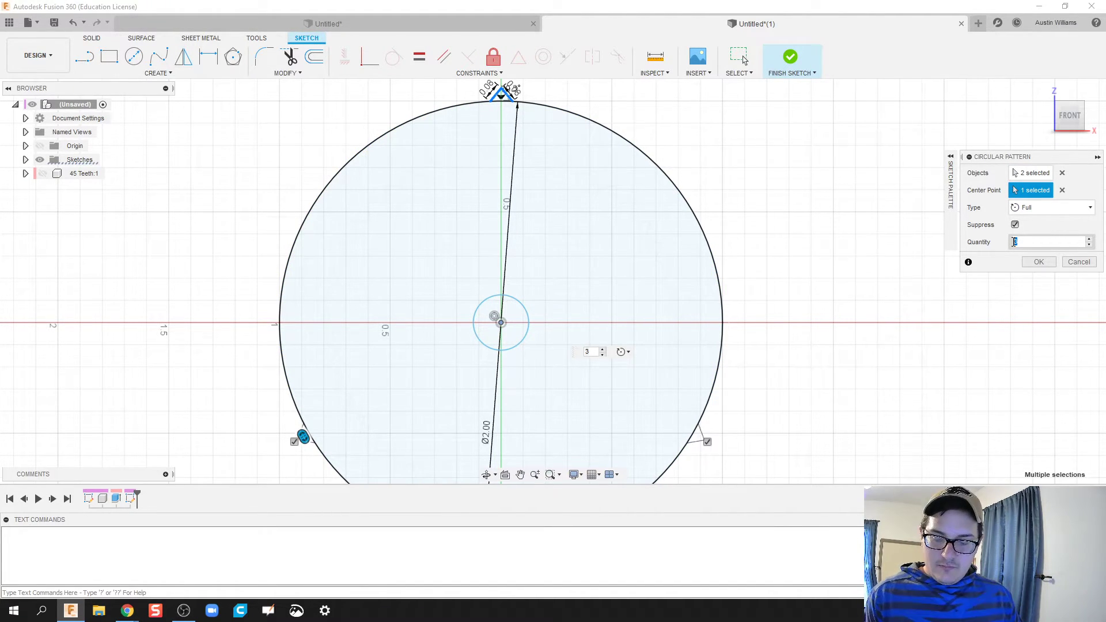
{"action": "type", "text": "50"}
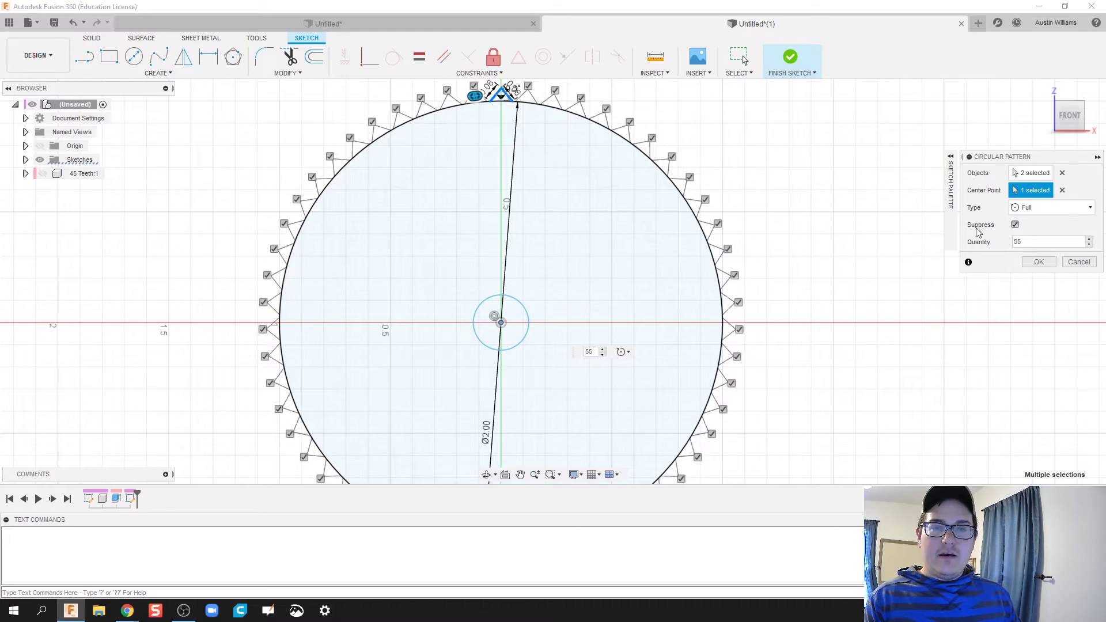
Try quantities of 60 and 65 for the tooth pattern, checking the gap between neighbouring teeth, and return to 60
{"action": "scroll", "coordinate": [474, 128], "scroll_direction": "up", "scroll_amount": 3}
{"action": "middle_click_drag", "start_coordinate": [474, 129], "coordinate": [501, 311]}
{"action": "scroll", "coordinate": [600, 225], "scroll_direction": "up", "scroll_amount": 3}
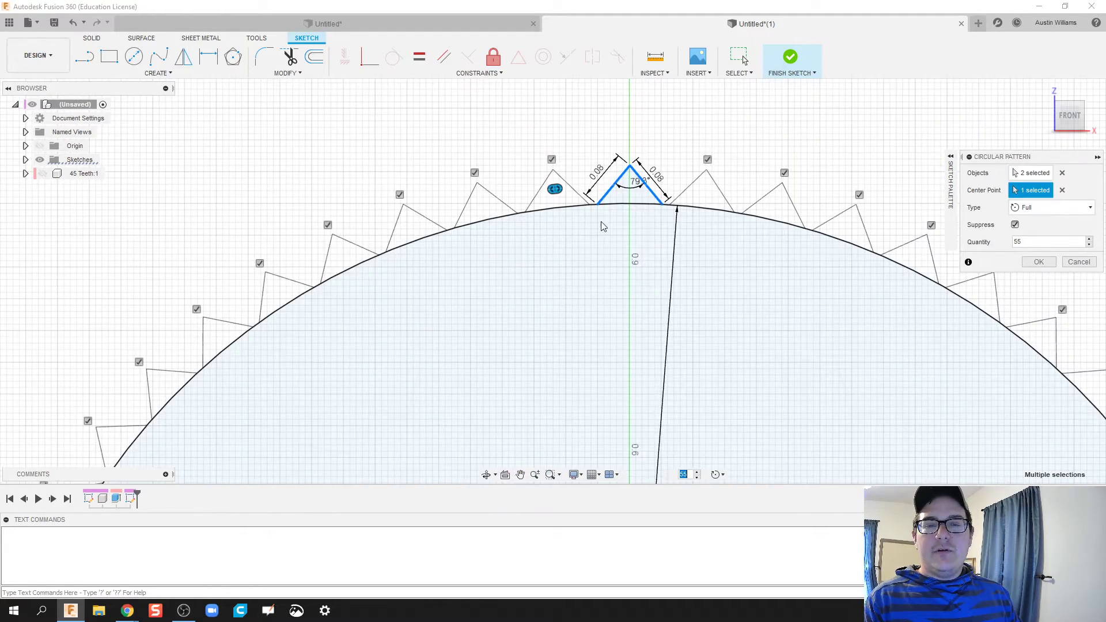
{"action": "middle_click_drag", "start_coordinate": [600, 225], "coordinate": [573, 333]}
{"action": "scroll", "coordinate": [573, 333], "scroll_direction": "up", "scroll_amount": 4}
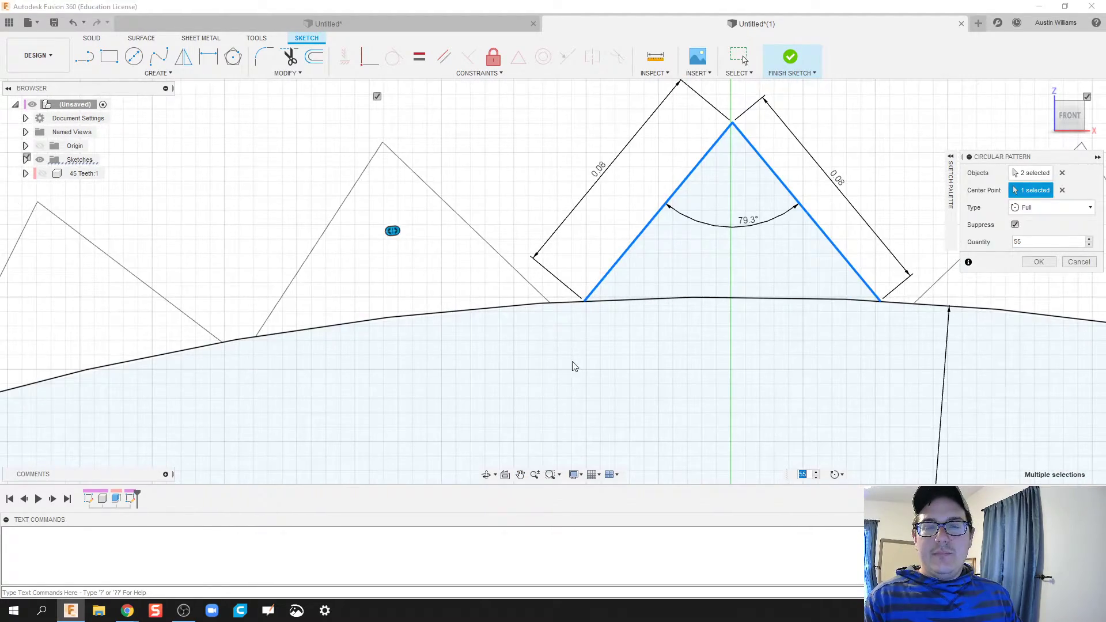
{"action": "left_click", "coordinate": [1018, 241]}
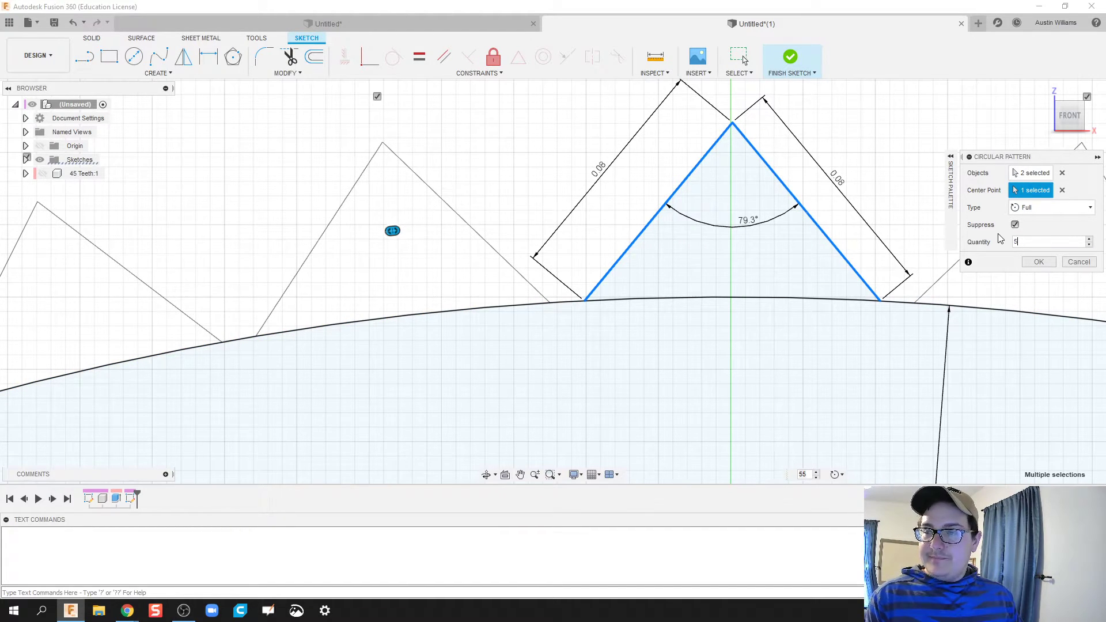
{"action": "type", "text": "60"}
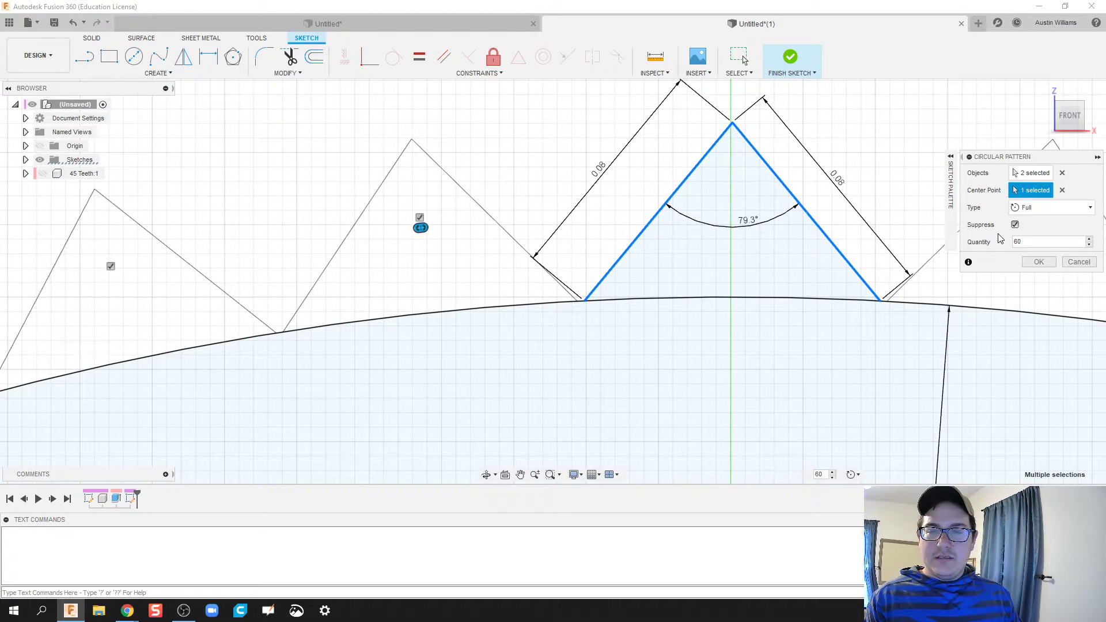
{"action": "type", "text": "5"}
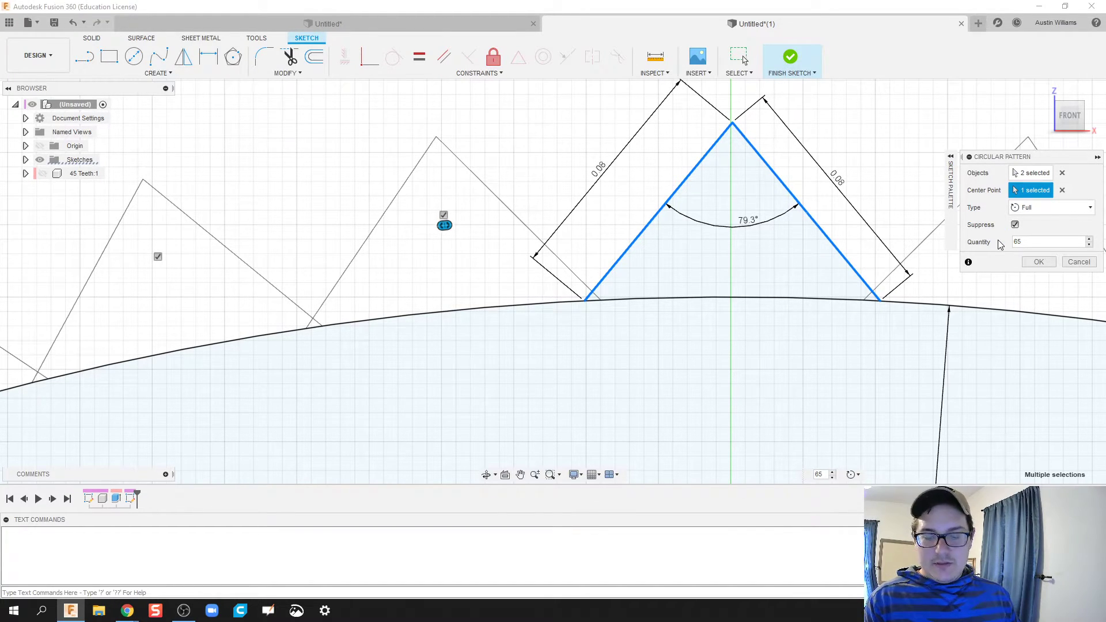
{"action": "type", "text": "0"}
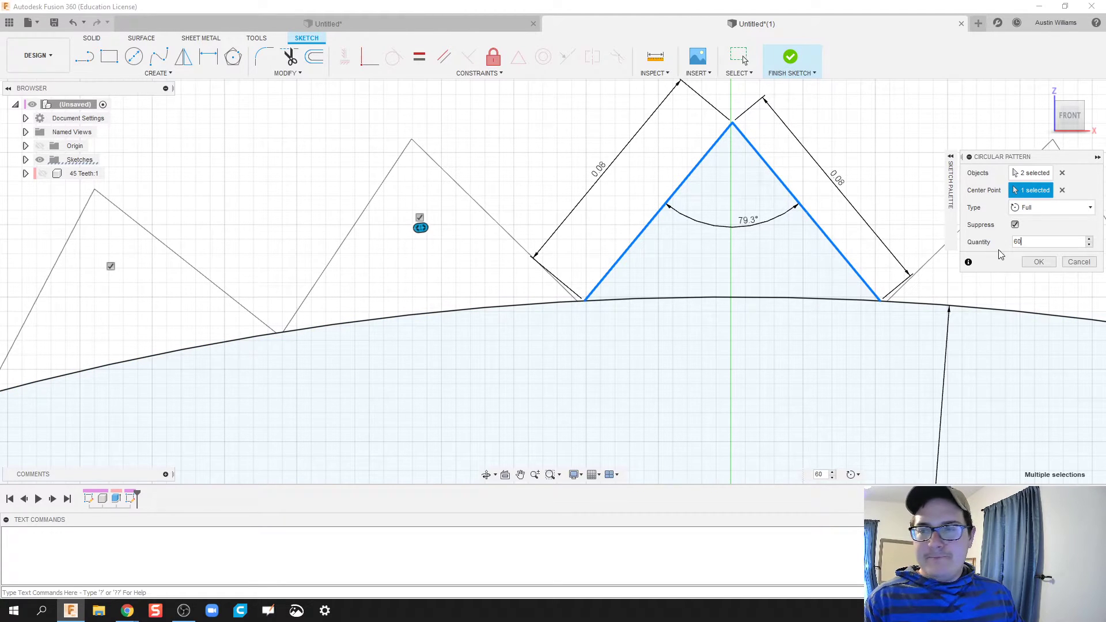
Try 62 teeth in the circular pattern, reduce the quantity to 61 and create the pattern
{"action": "left_click", "coordinate": [1089, 240]}
{"action": "left_click", "coordinate": [1089, 240]}
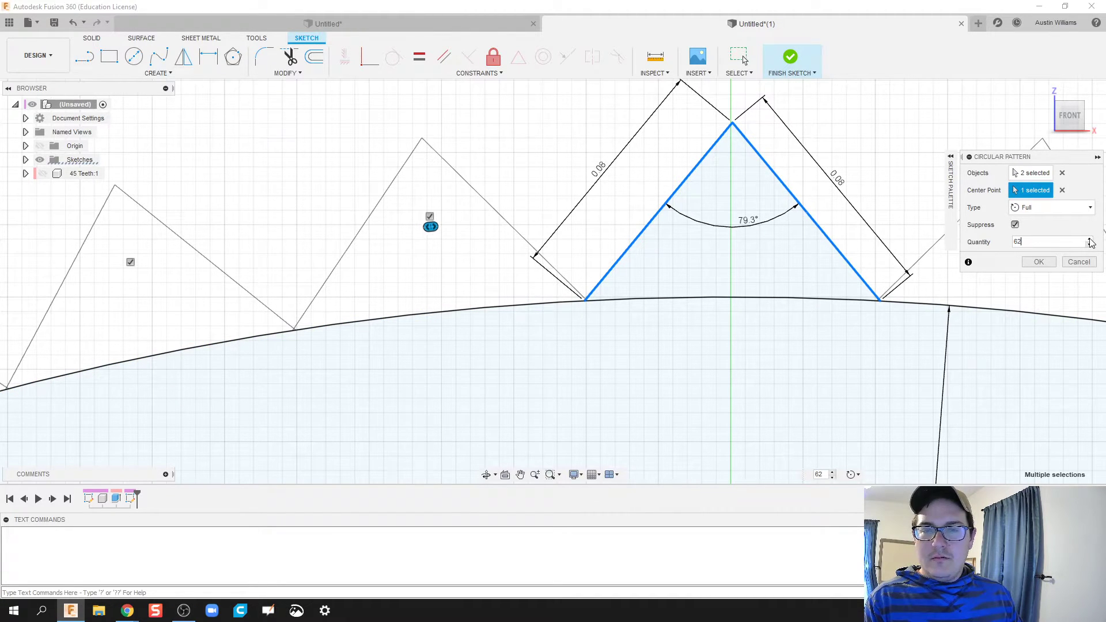
{"action": "scroll", "coordinate": [543, 316], "scroll_direction": "up", "scroll_amount": 5}
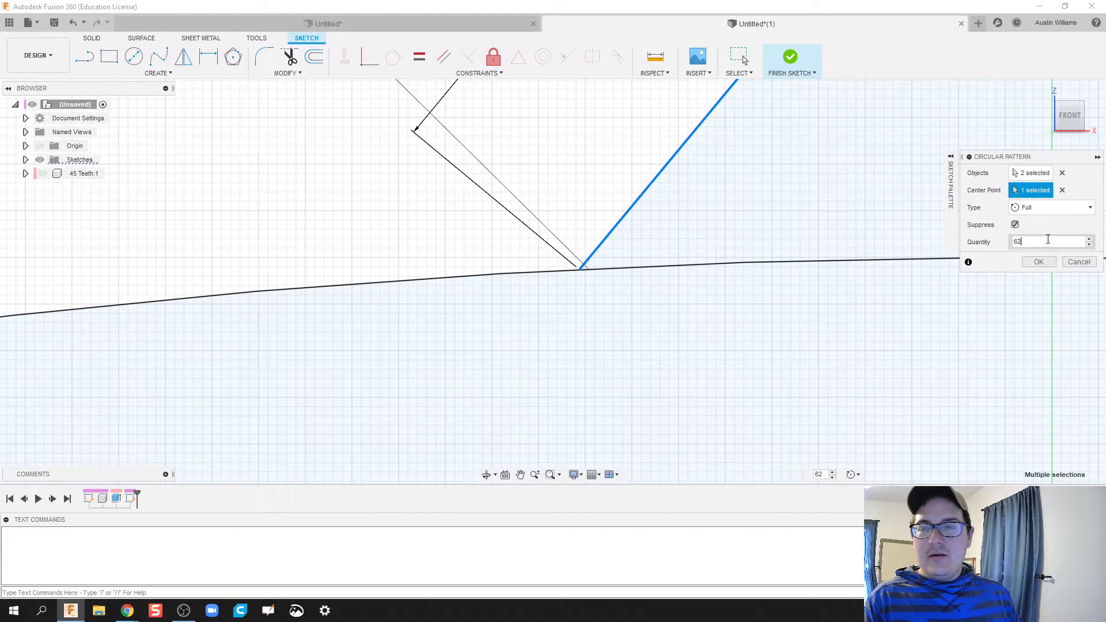
{"action": "left_click", "coordinate": [1089, 245]}
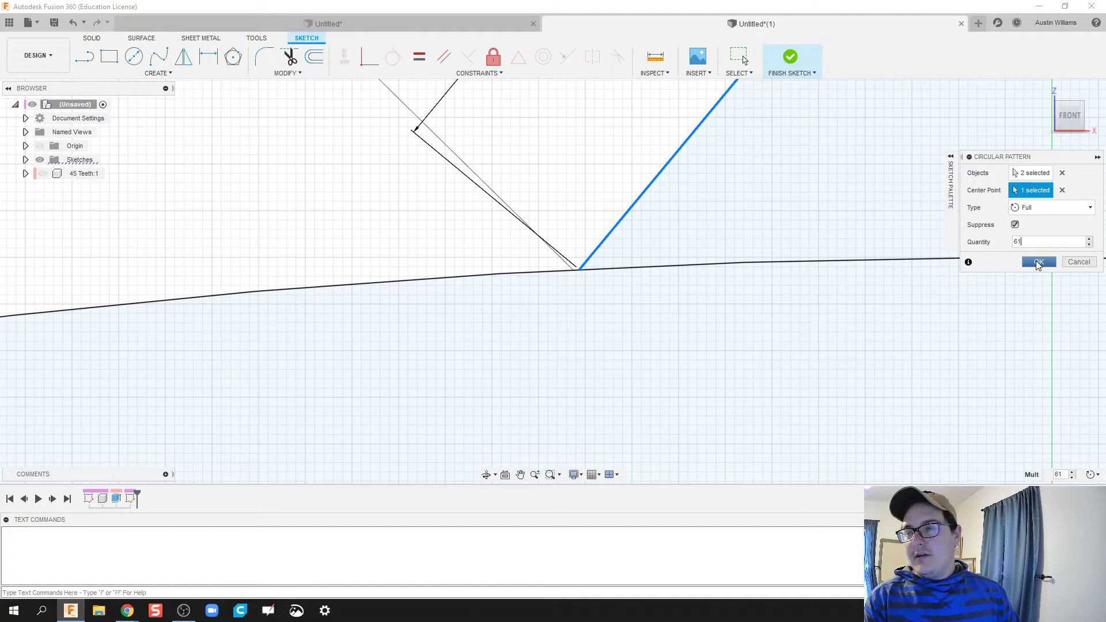
{"action": "left_click", "coordinate": [1038, 262]}
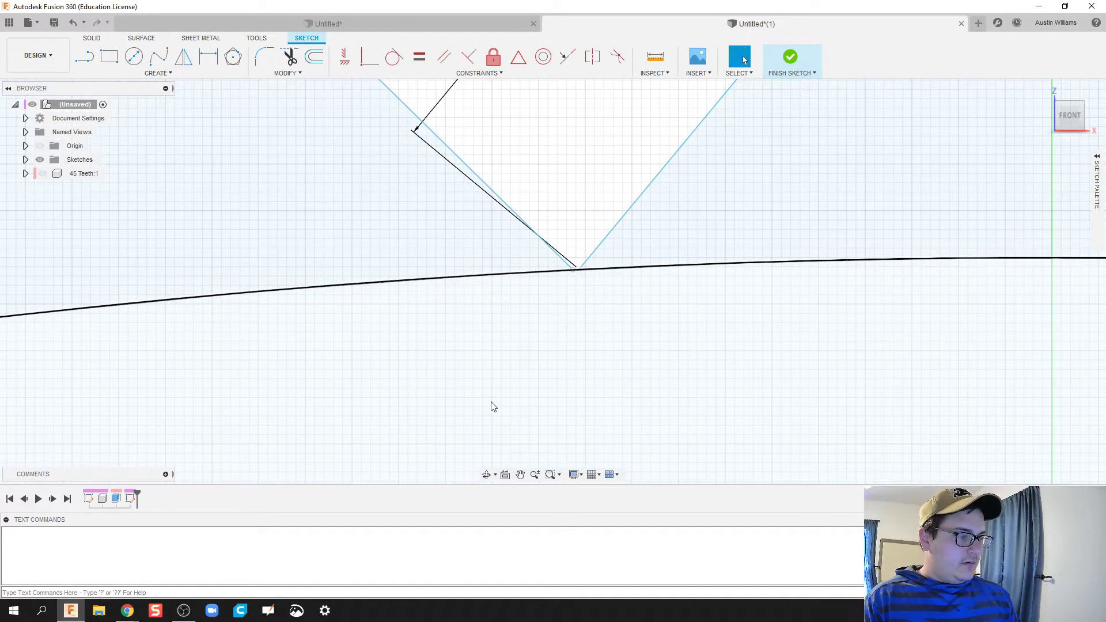
Check the patterned teeth around the whole 2 in circle and finish the sketch
{"action": "scroll", "coordinate": [493, 407], "scroll_direction": "down", "scroll_amount": 10}
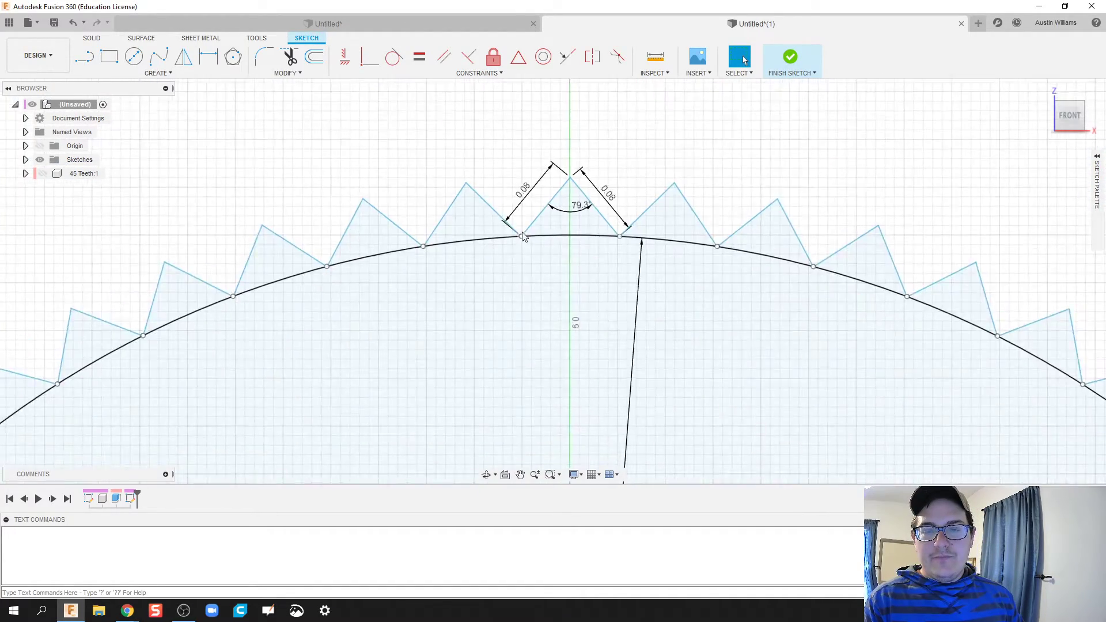
{"action": "scroll", "coordinate": [522, 236], "scroll_direction": "down", "scroll_amount": 8}
{"action": "mouse_move", "coordinate": [507, 333]}
{"action": "middle_mouse_down"}
{"action": "mouse_move", "coordinate": [539, 236]}
{"action": "mouse_move", "coordinate": [556, 223]}
{"action": "middle_mouse_up"}
{"action": "scroll", "coordinate": [491, 282], "scroll_direction": "down", "scroll_amount": 3}
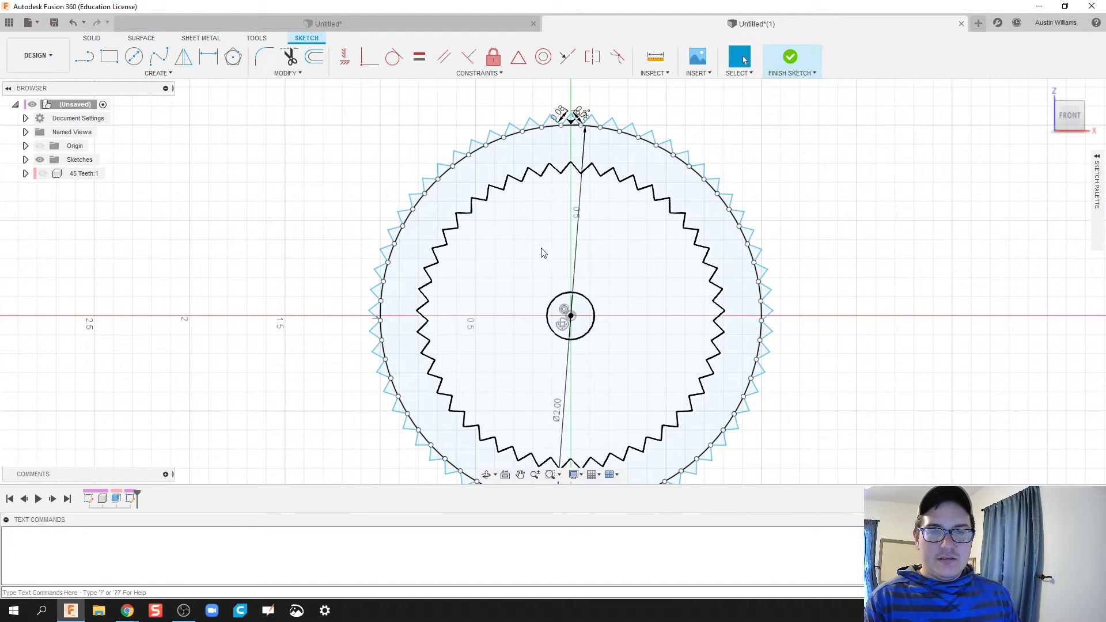
{"action": "middle_click_drag", "start_coordinate": [824, 247], "coordinate": [819, 254], "text": "shift"}
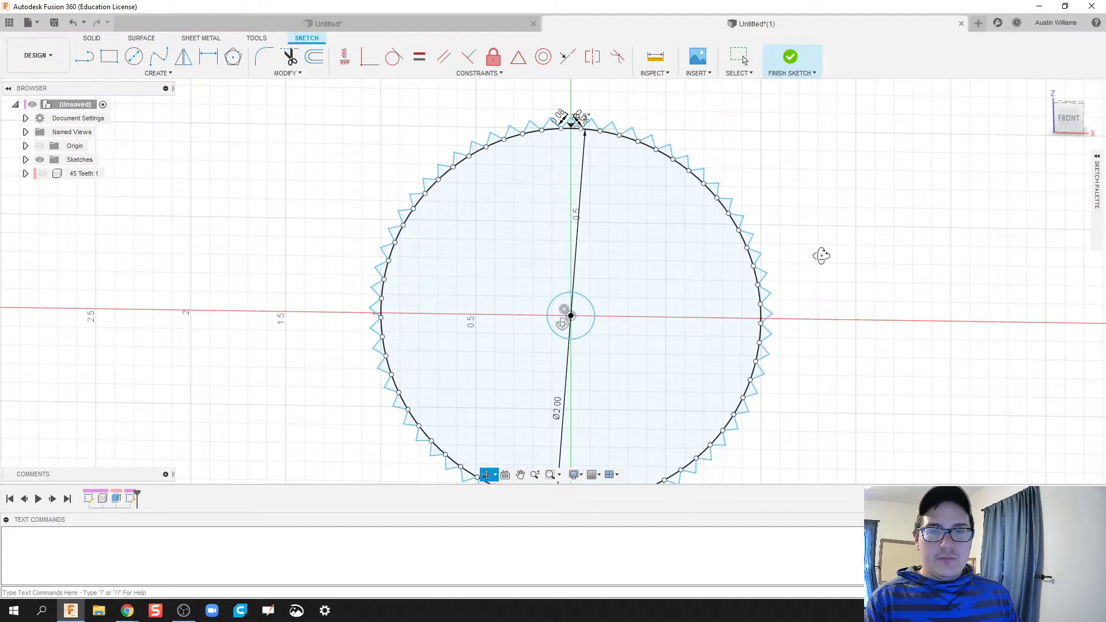
{"action": "left_click", "coordinate": [801, 60]}
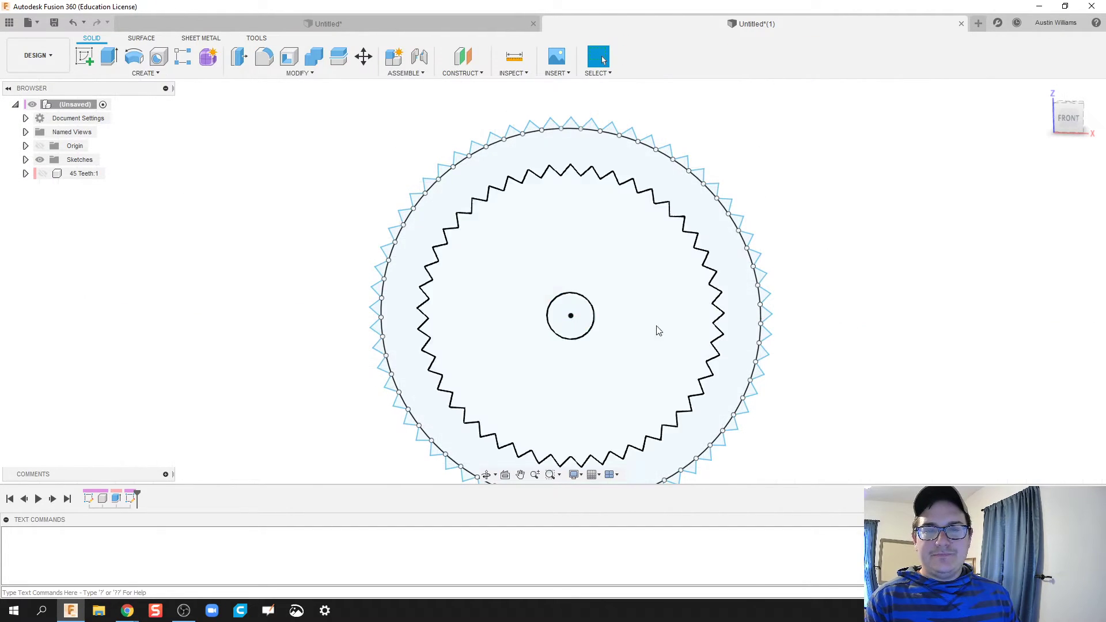
Extrude all profiles of the large gear except the center hole by 0.50 in as a new component
{"action": "mouse_move", "coordinate": [400, 148]}
{"action": "left_mouse_down"}
{"action": "mouse_move", "coordinate": [753, 455]}
{"action": "mouse_move", "coordinate": [815, 482]}
{"action": "mouse_move", "coordinate": [801, 476]}
{"action": "left_mouse_up"}
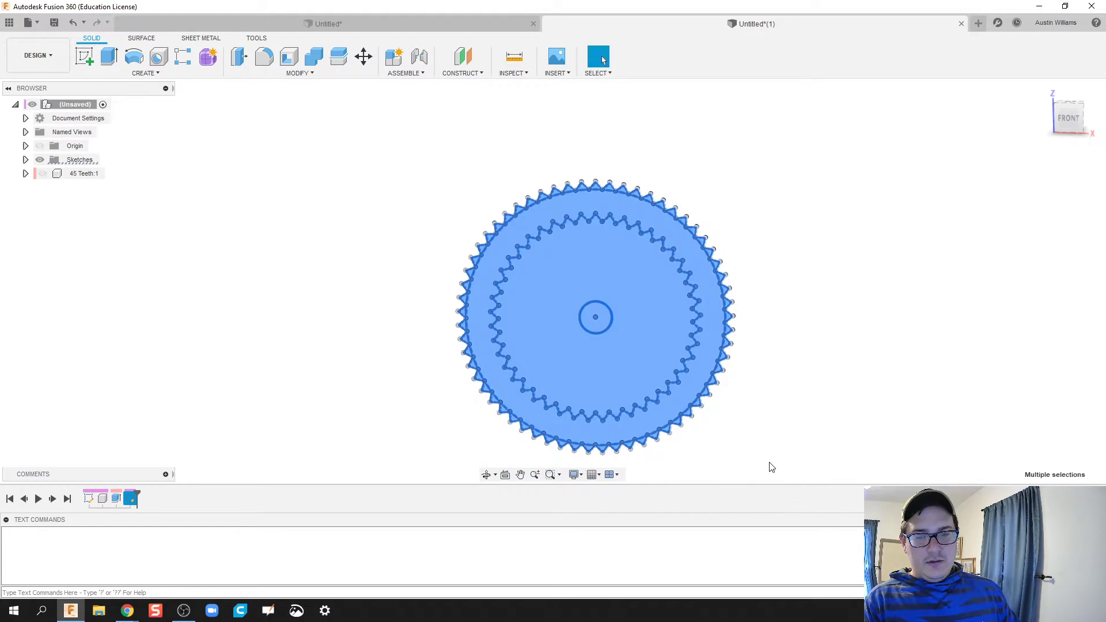
{"action": "key", "text": "e"}
{"action": "left_click", "coordinate": [596, 317]}
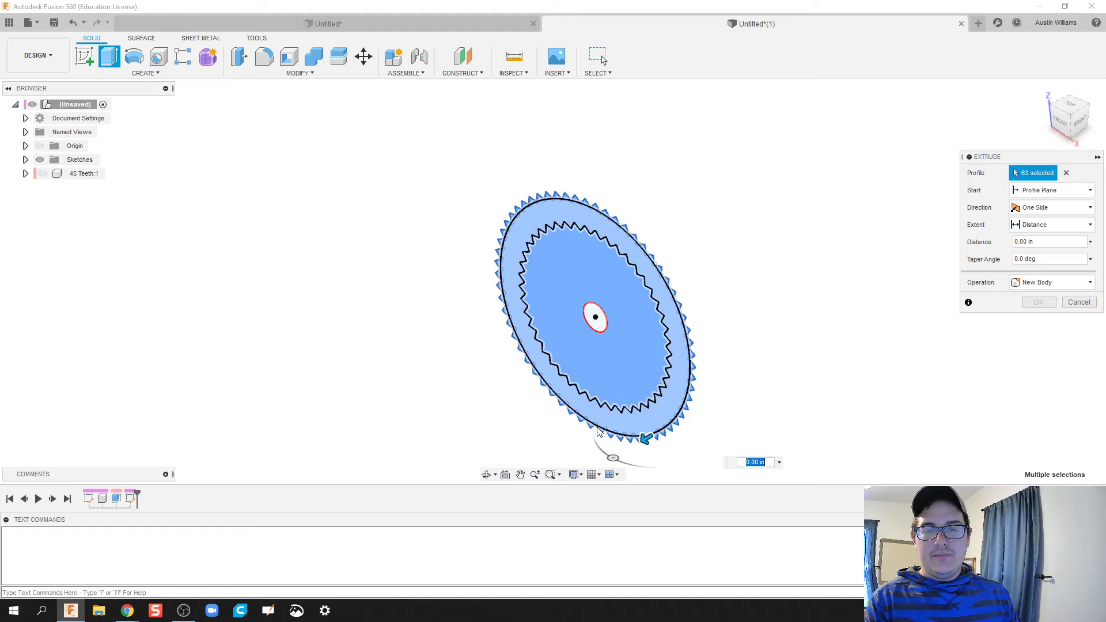
{"action": "left_click_drag", "start_coordinate": [650, 448], "coordinate": [602, 463]}
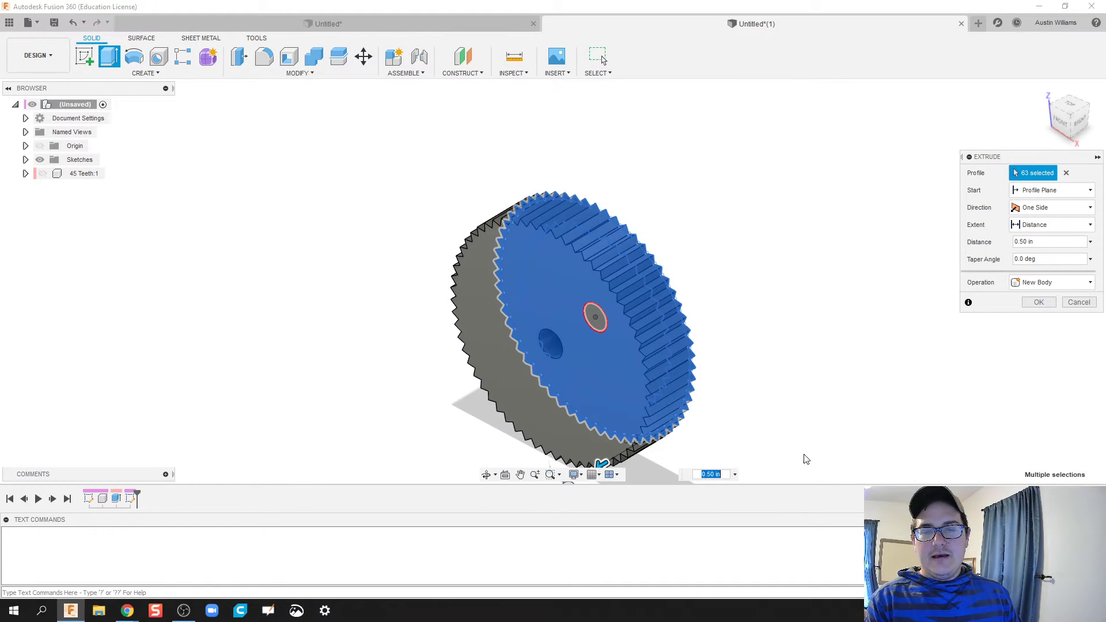
{"action": "left_click", "coordinate": [1082, 283]}
{"action": "left_click", "coordinate": [1036, 355]}
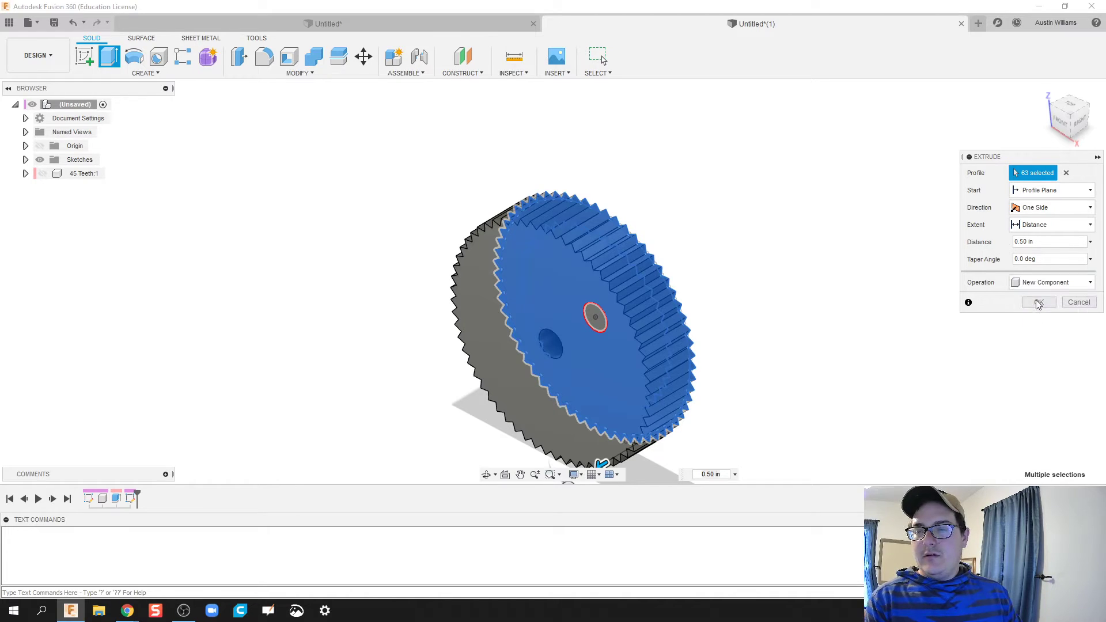
{"action": "left_click", "coordinate": [1038, 303]}
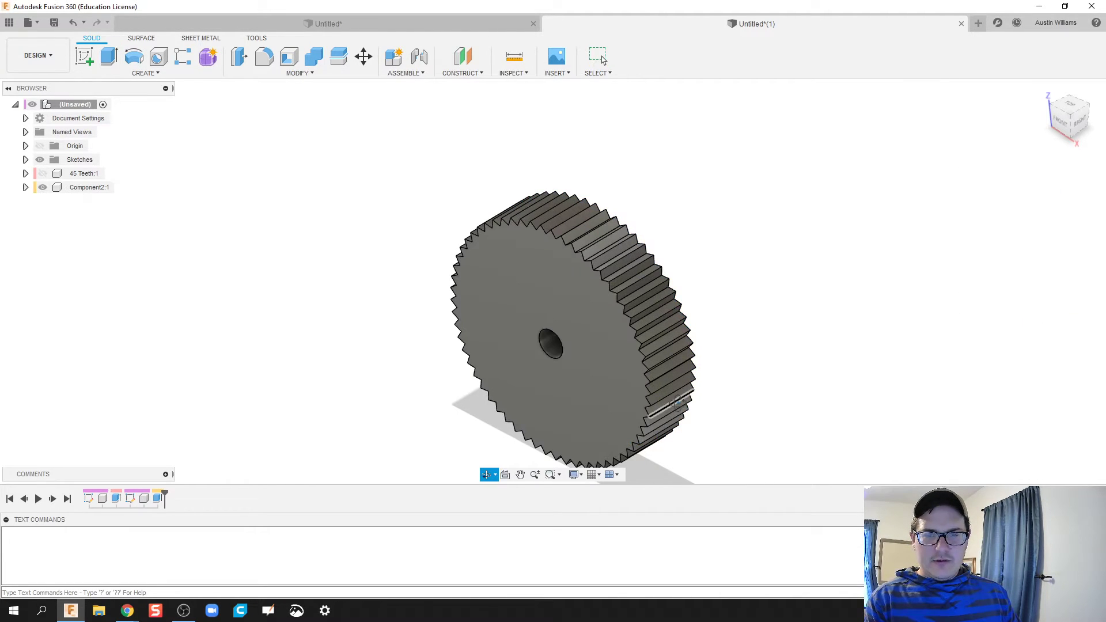
Rename the new gear component as 61 Teeth
{"action": "middle_click_drag", "start_coordinate": [639, 438], "coordinate": [716, 390], "text": "shift"}
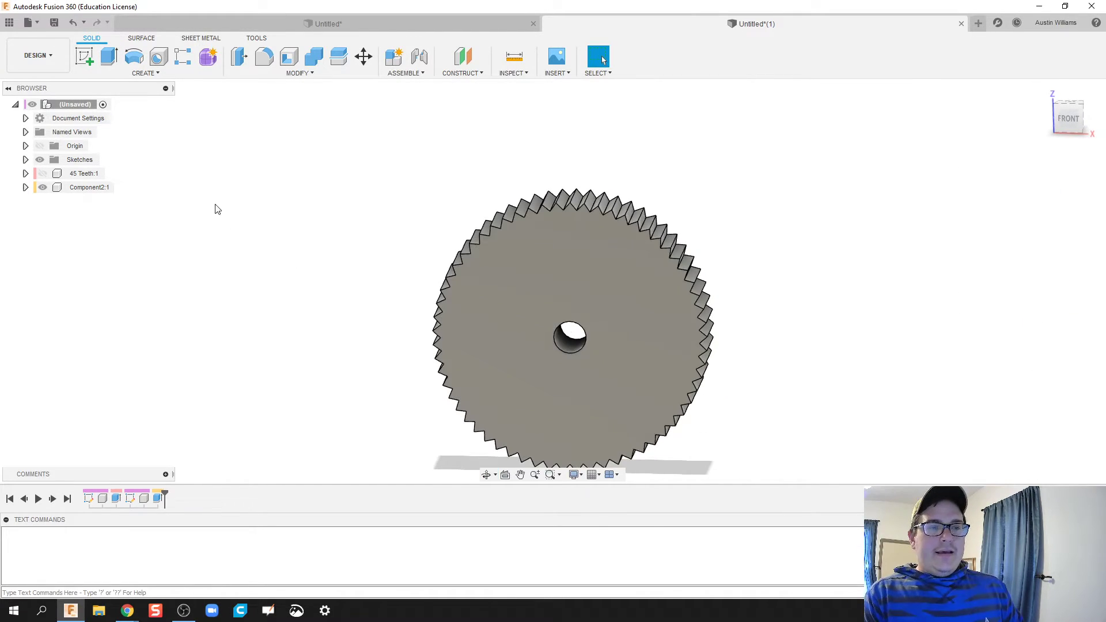
{"action": "left_click", "coordinate": [81, 188]}
{"action": "double_click", "coordinate": [80, 187]}
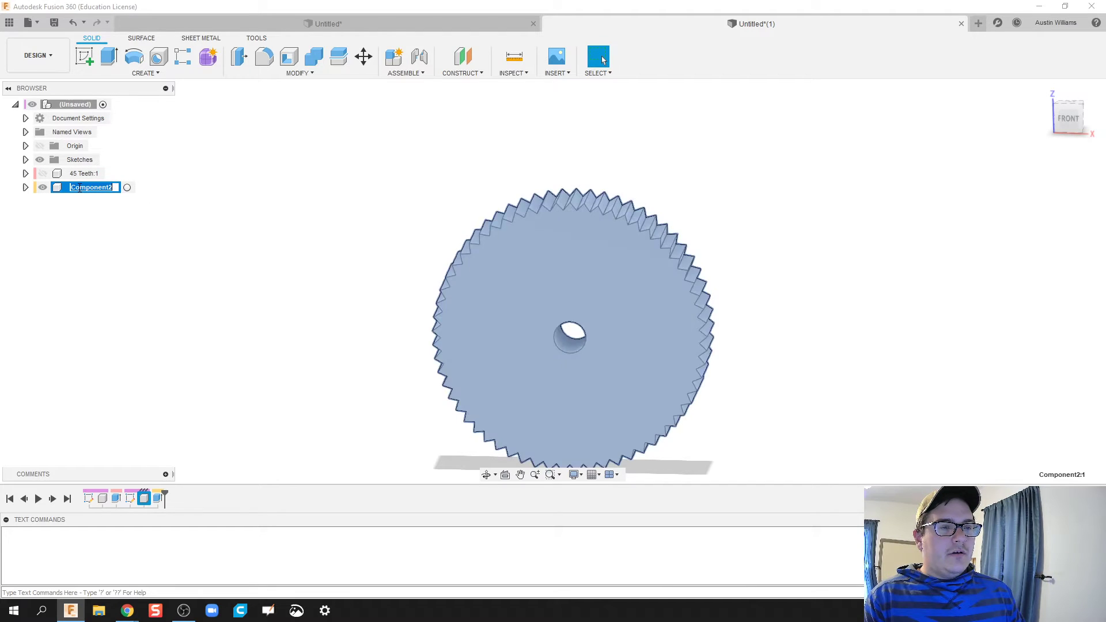
{"action": "type", "text": "61 Tee"}
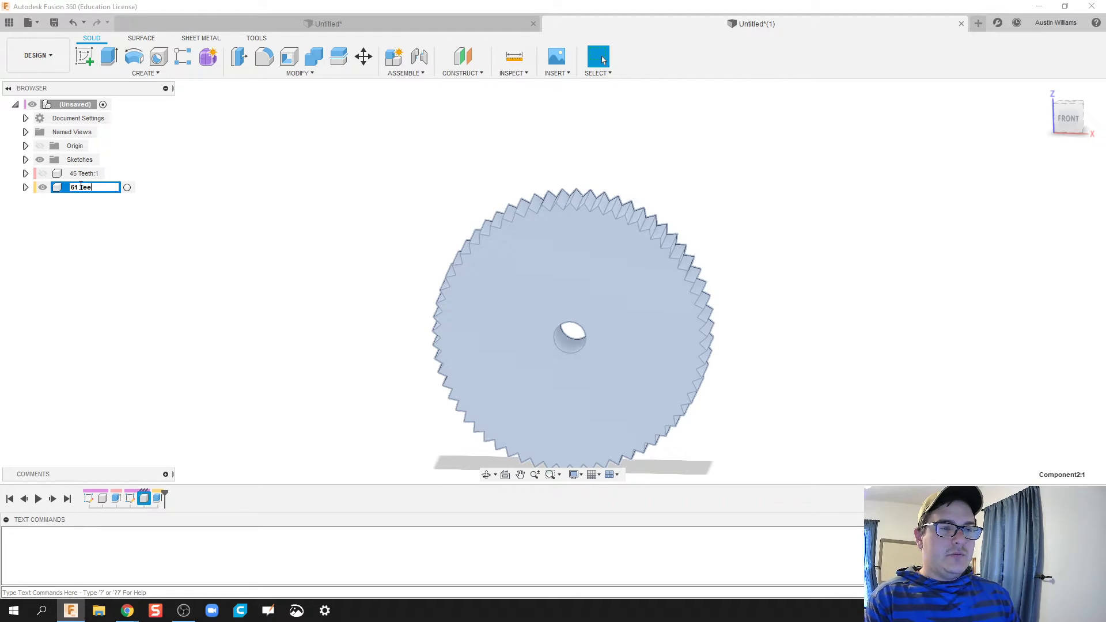
{"action": "type", "text": "th"}
{"action": "key", "text": "Return"}
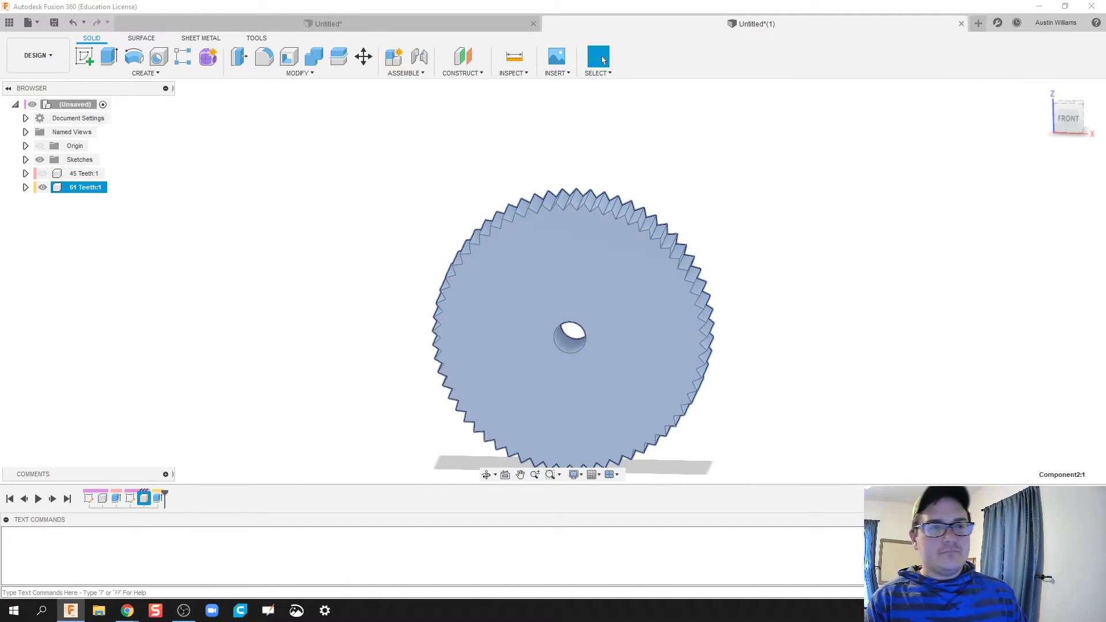
Show the 45-tooth gear and position the 61-tooth gear beside it, with the side faces of both gears lined up
{"action": "left_click", "coordinate": [38, 172]}
{"action": "left_click_drag", "start_coordinate": [614, 317], "coordinate": [372, 300]}
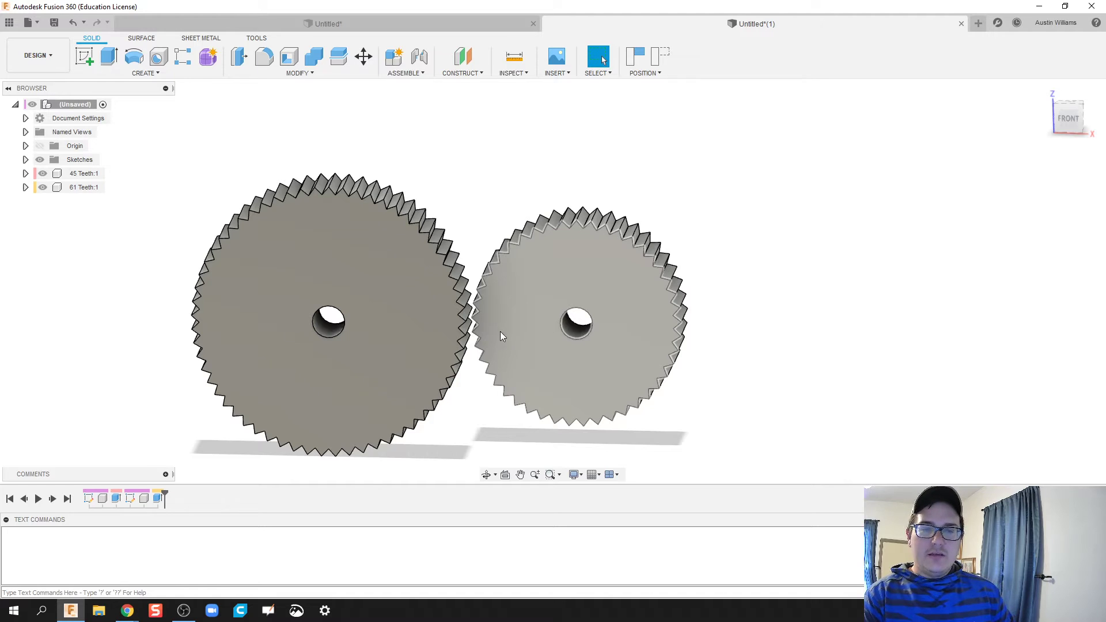
{"action": "scroll", "coordinate": [489, 322], "scroll_direction": "up", "scroll_amount": 5}
{"action": "middle_click_drag", "start_coordinate": [511, 296], "coordinate": [432, 353], "text": "shift"}
{"action": "mouse_move", "coordinate": [452, 310]}
{"action": "middle_mouse_down", "text": "shift"}
{"action": "mouse_move", "coordinate": [439, 306]}
{"action": "mouse_move", "coordinate": [447, 314]}
{"action": "middle_mouse_up", "text": "shift"}
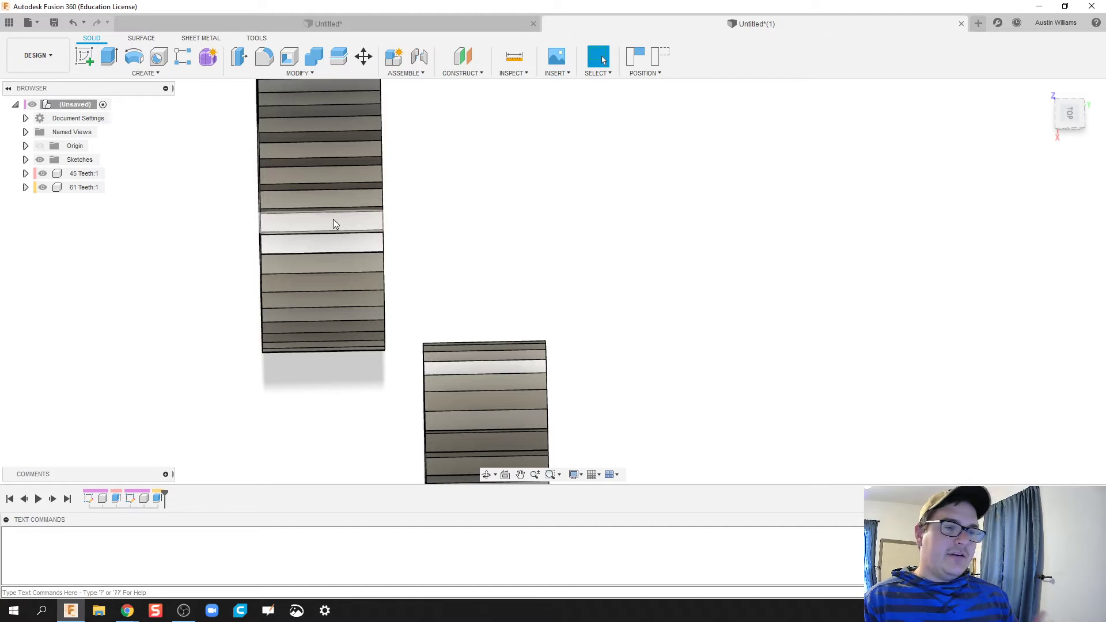
{"action": "left_click_drag", "start_coordinate": [352, 229], "coordinate": [504, 236]}
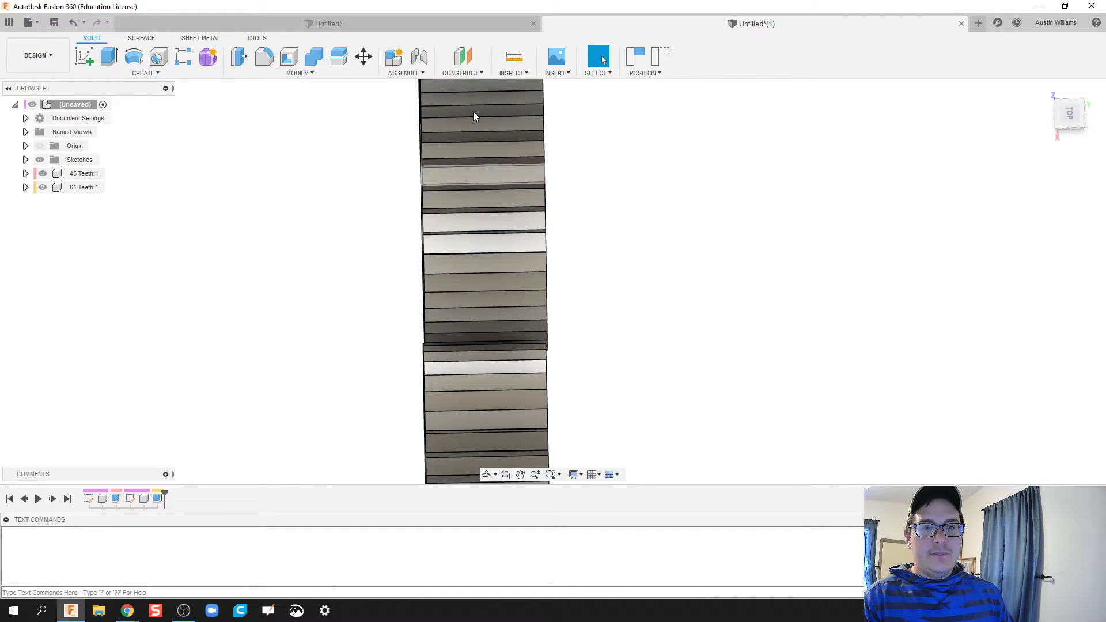
Enable contact sets for the assembly and turn on contact between all components
{"action": "left_click", "coordinate": [405, 73]}
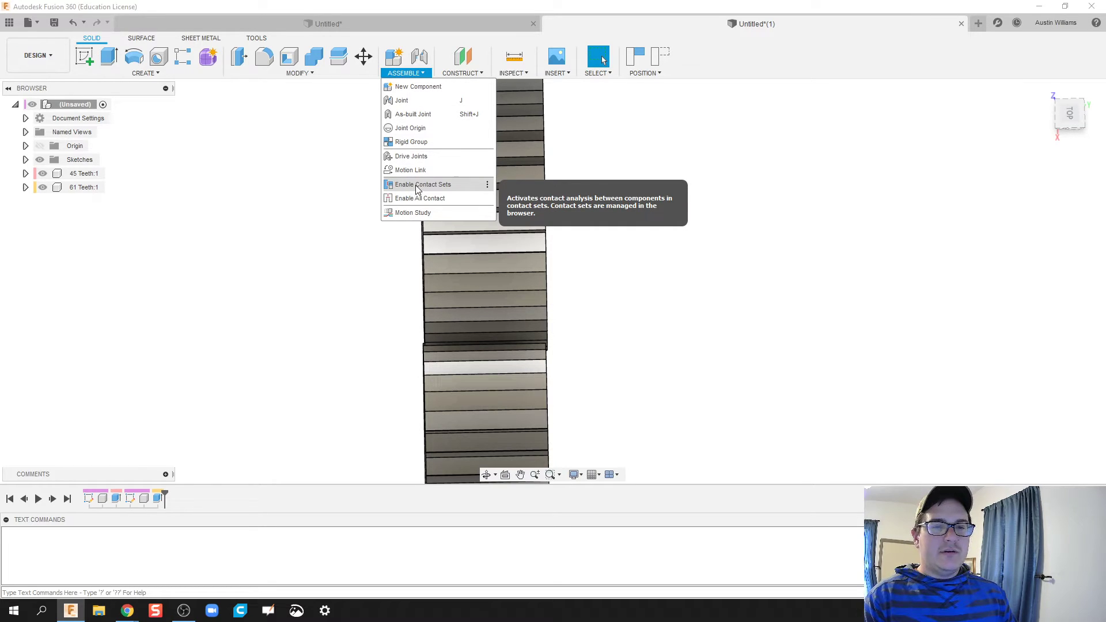
{"action": "left_click", "coordinate": [417, 186]}
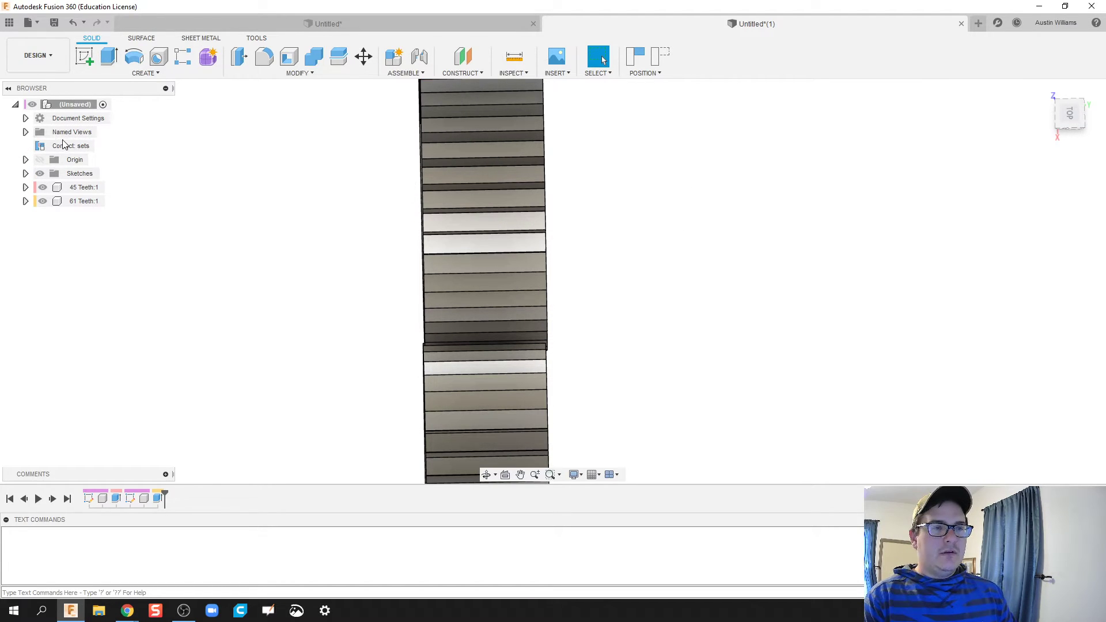
{"action": "right_click", "coordinate": [64, 145]}
{"action": "left_click", "coordinate": [88, 179]}
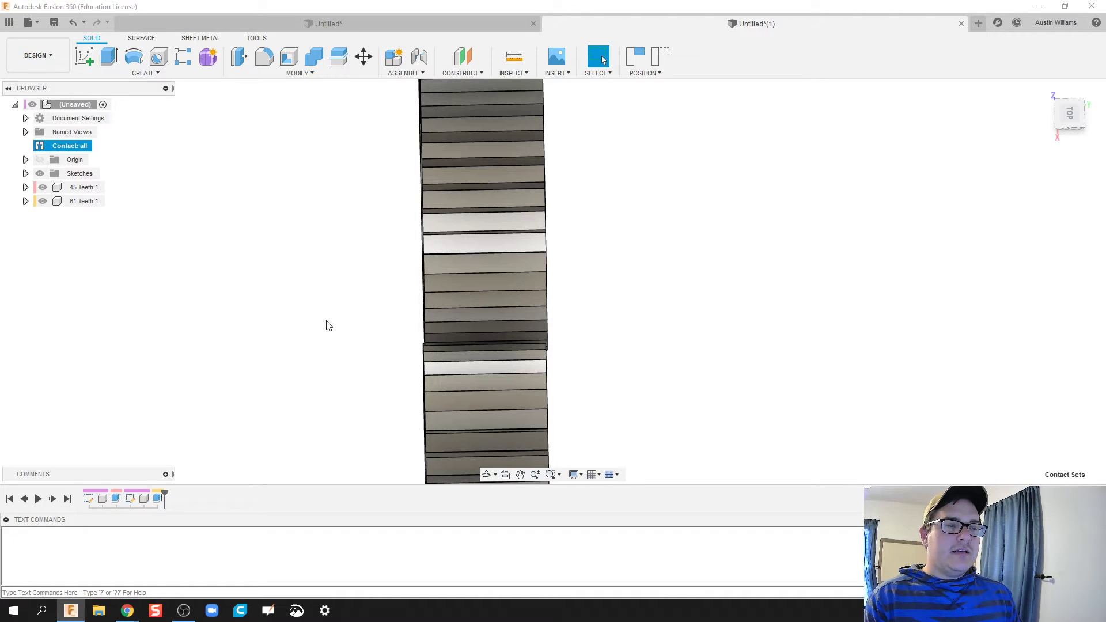
Push the 61-tooth gear against the 45-tooth gear so their teeth mesh, and inspect the contact from an angle
{"action": "middle_click_drag", "start_coordinate": [326, 325], "coordinate": [461, 269], "text": "shift"}
{"action": "scroll", "coordinate": [546, 148], "scroll_direction": "down", "scroll_amount": 3}
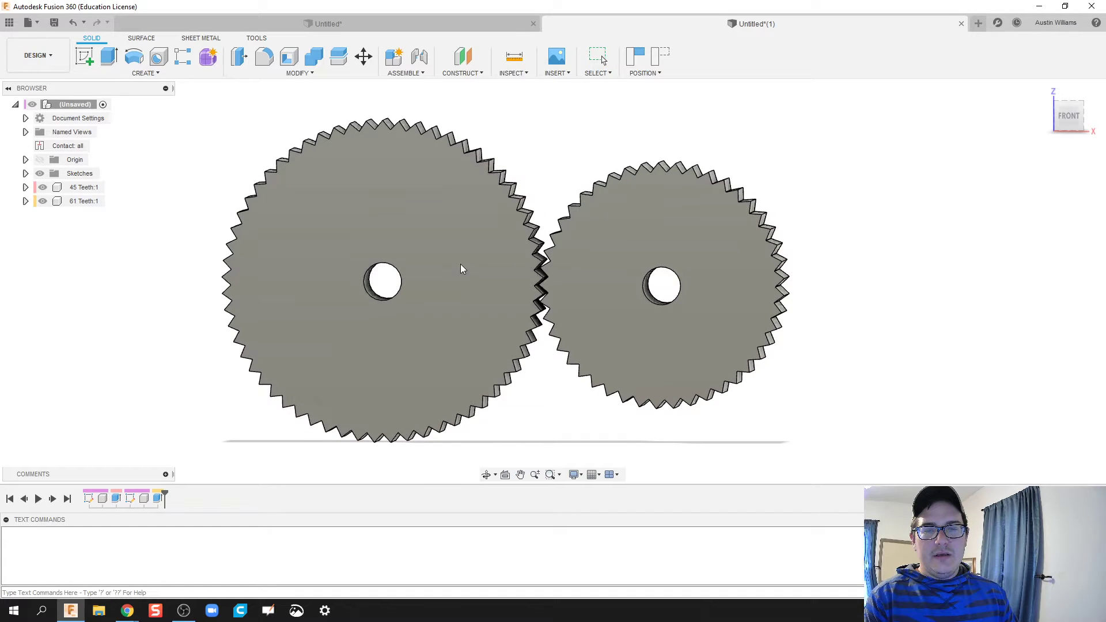
{"action": "left_click_drag", "start_coordinate": [460, 269], "coordinate": [467, 266]}
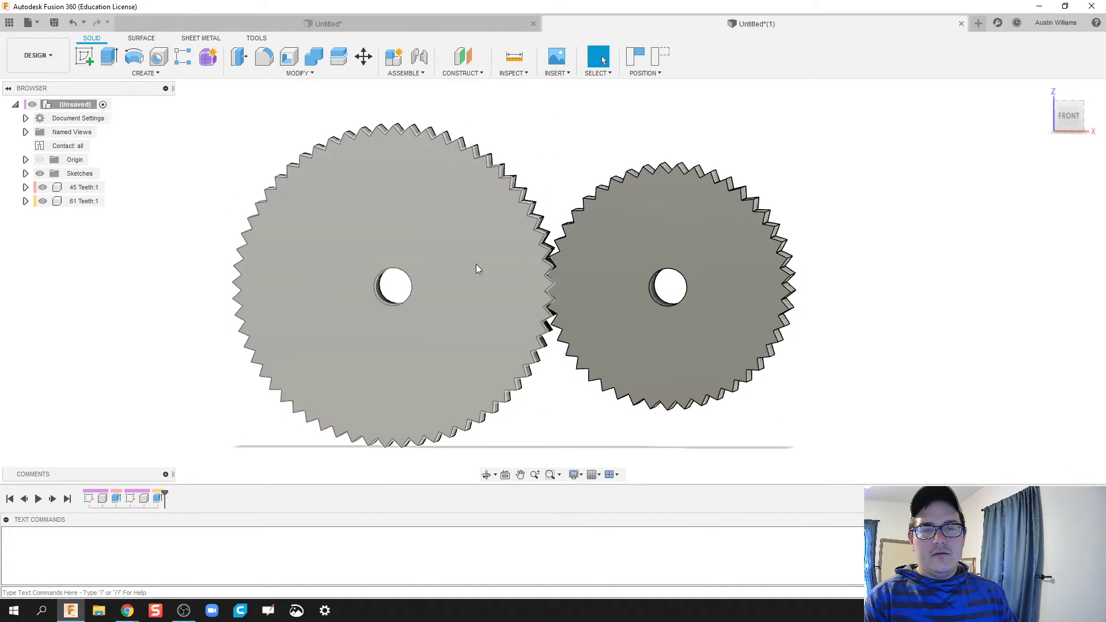
{"action": "left_click_drag", "start_coordinate": [482, 269], "coordinate": [486, 265]}
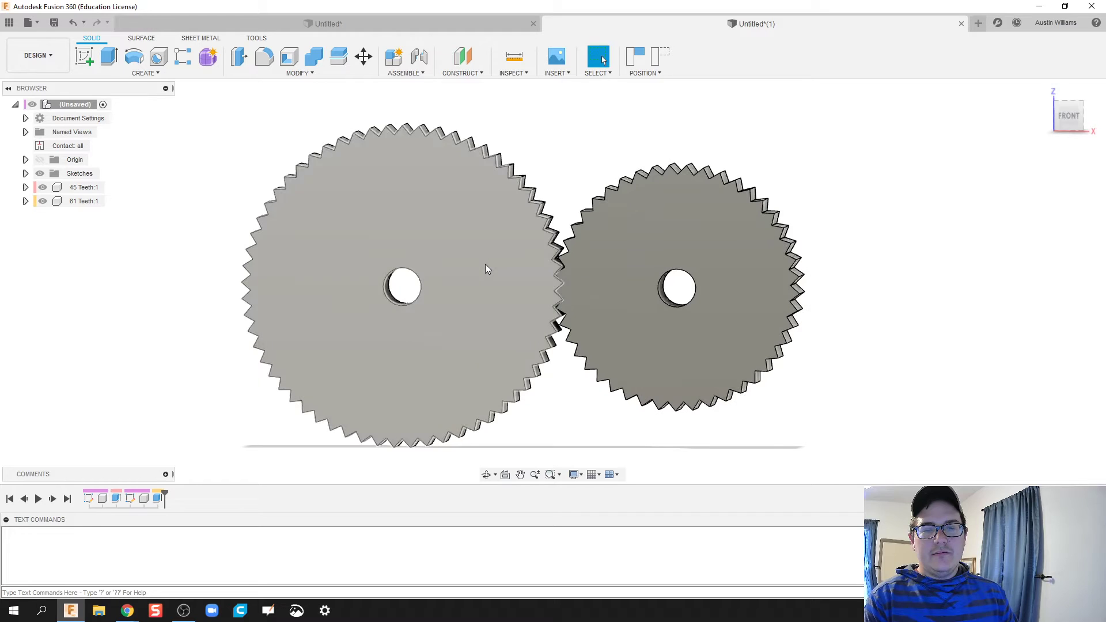
{"action": "middle_click_drag", "start_coordinate": [568, 133], "coordinate": [601, 135], "text": "shift"}
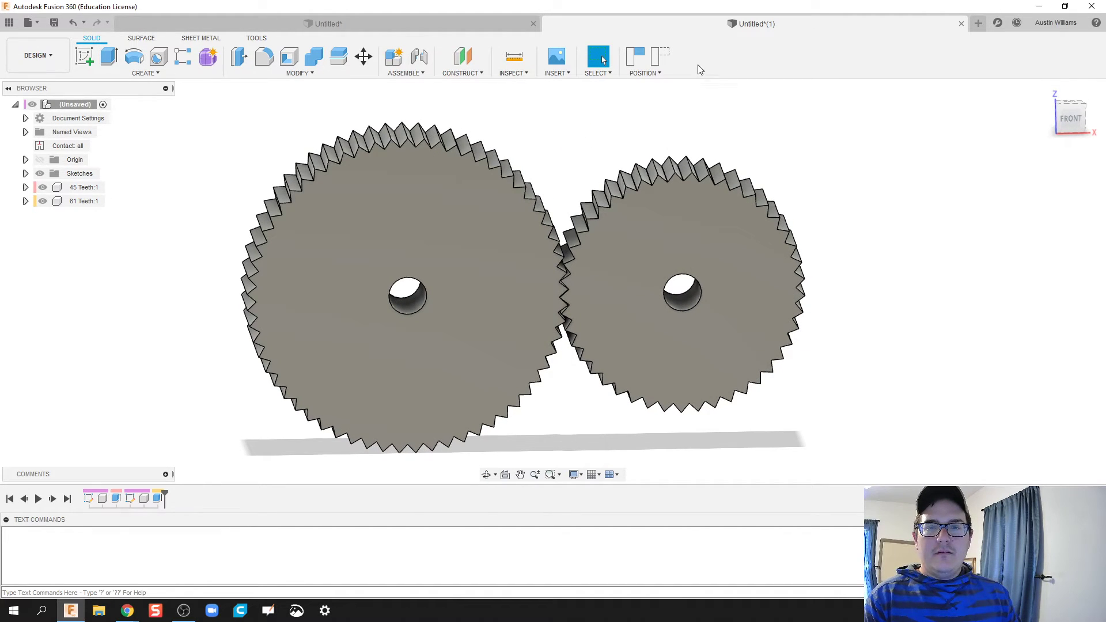
Capture the meshed position of the gears and disable contact analysis
{"action": "left_click", "coordinate": [639, 57]}
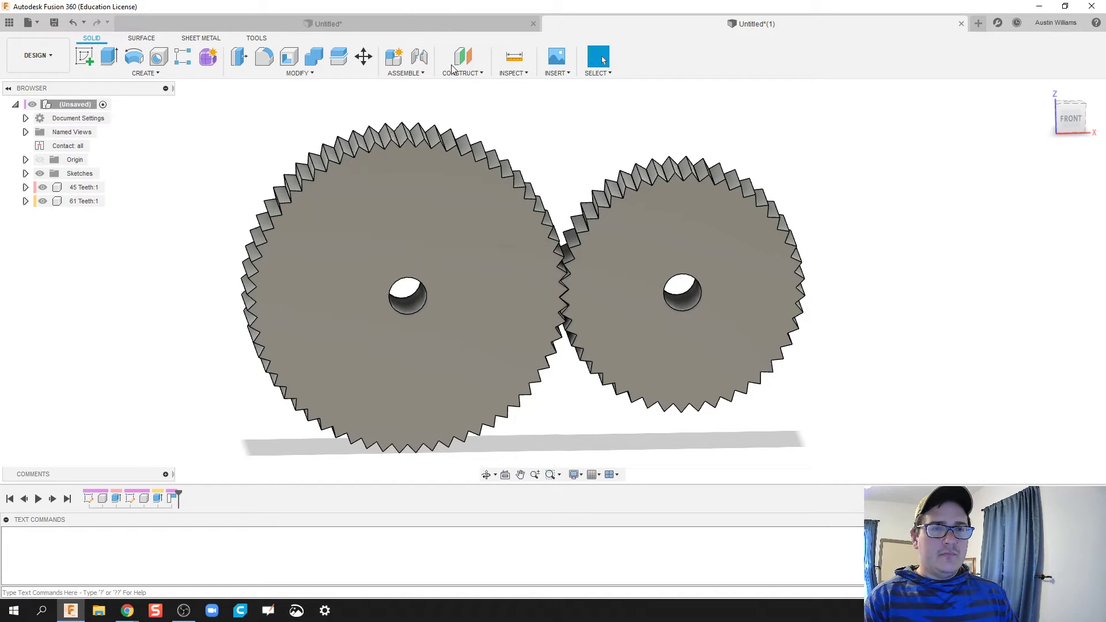
{"action": "right_click", "coordinate": [65, 147]}
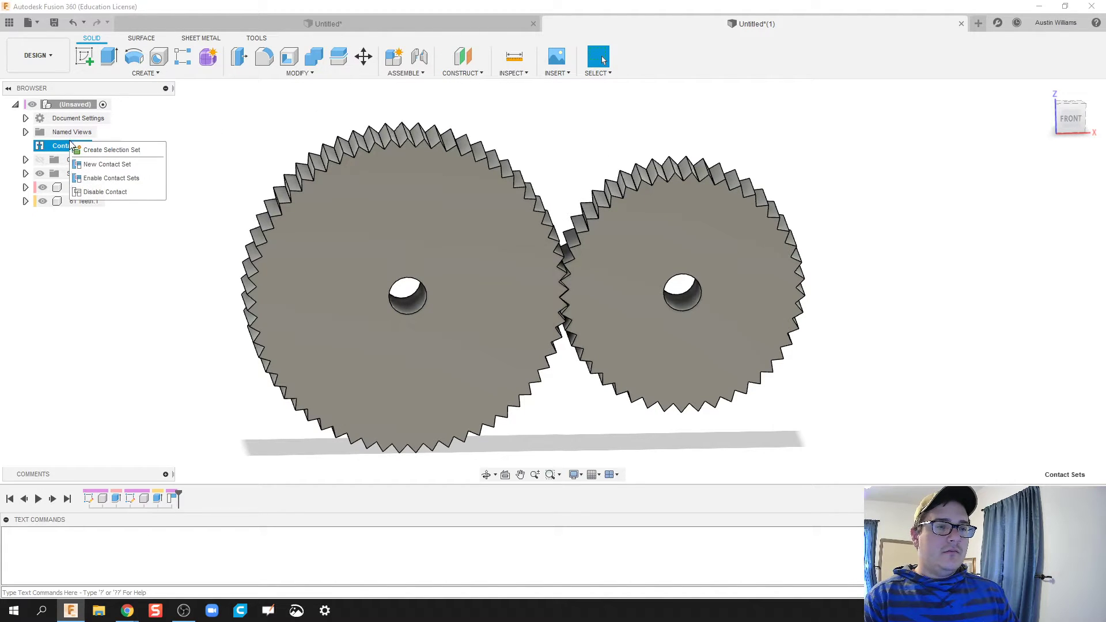
{"action": "left_click", "coordinate": [98, 192]}
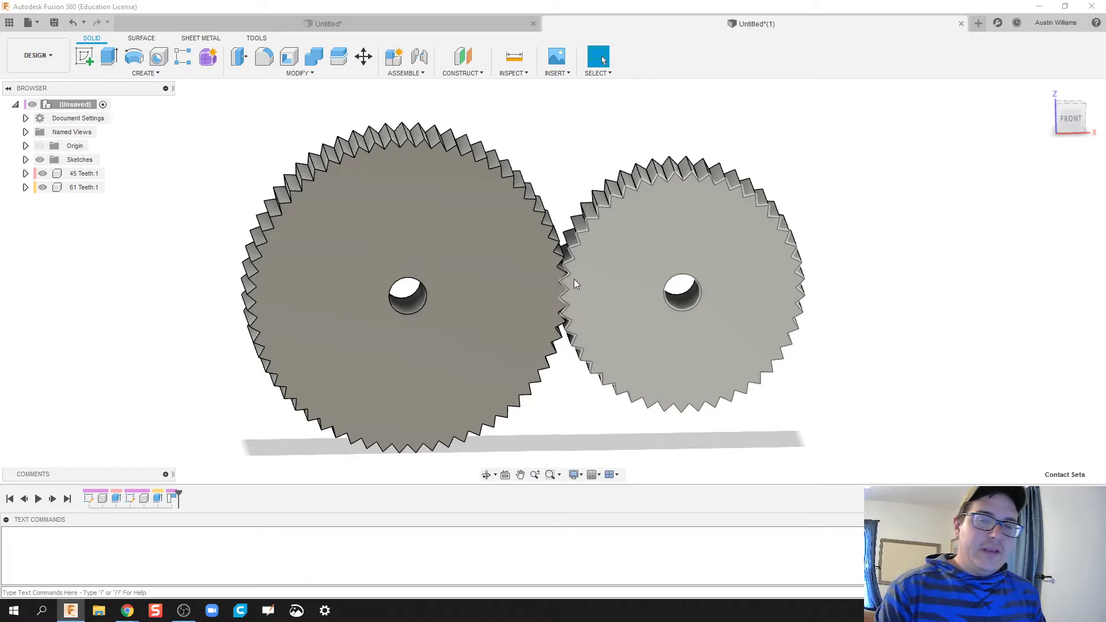
Sketch on the front face of the 61-tooth gear a circle concentric with its center hole and matching the hole's edge
{"action": "scroll", "coordinate": [599, 289], "scroll_direction": "up", "scroll_amount": 2}
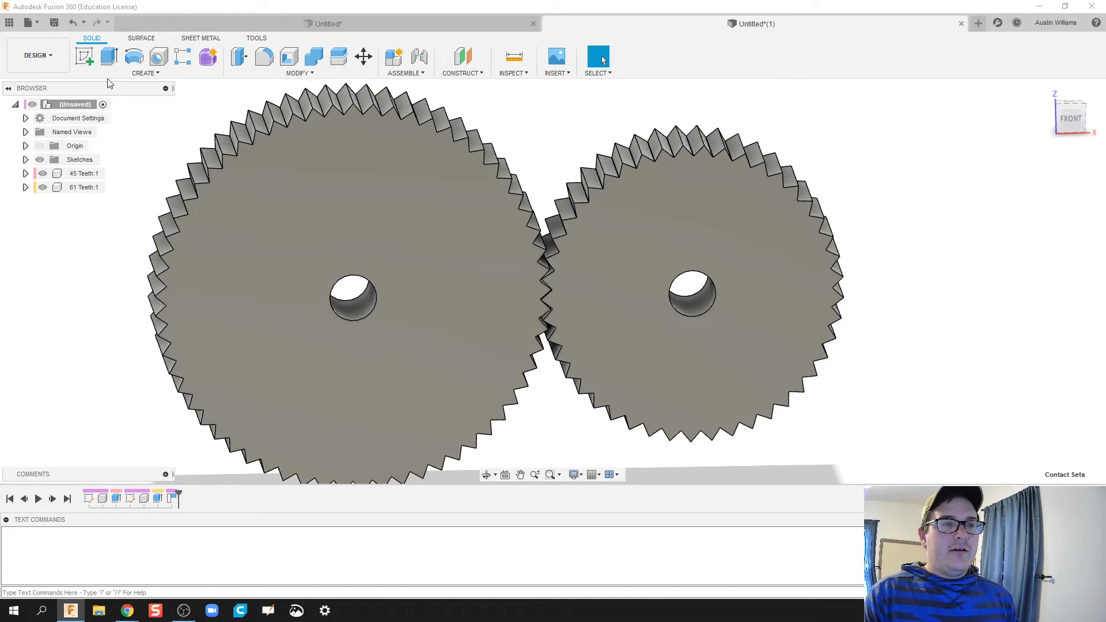
{"action": "left_click", "coordinate": [84, 56]}
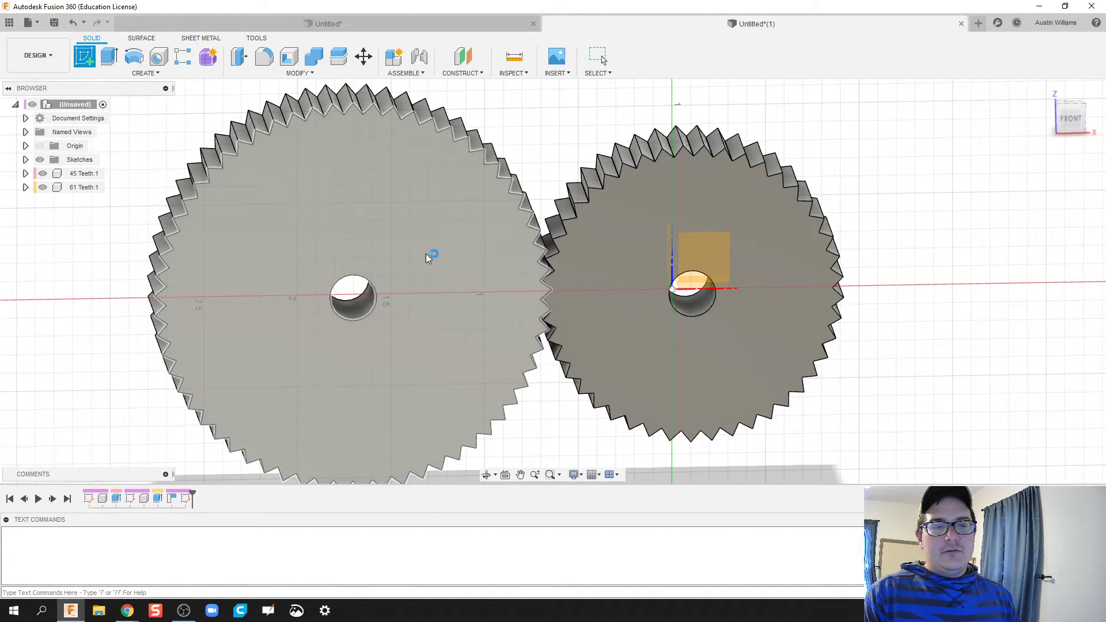
{"action": "left_click", "coordinate": [460, 294]}
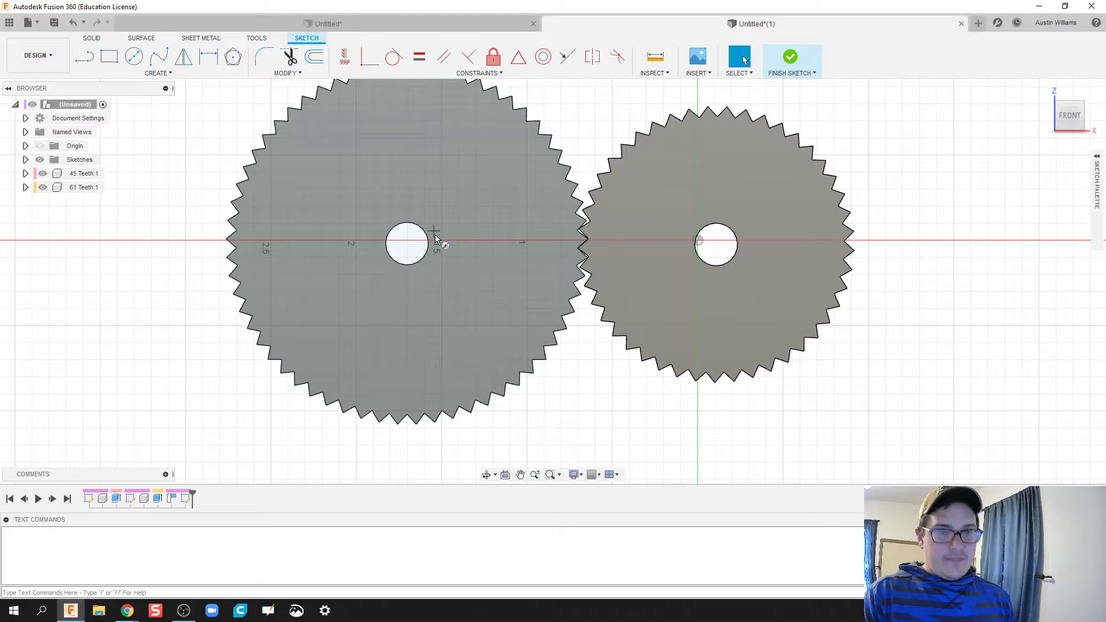
{"action": "key", "text": "c"}
{"action": "left_click", "coordinate": [407, 243]}
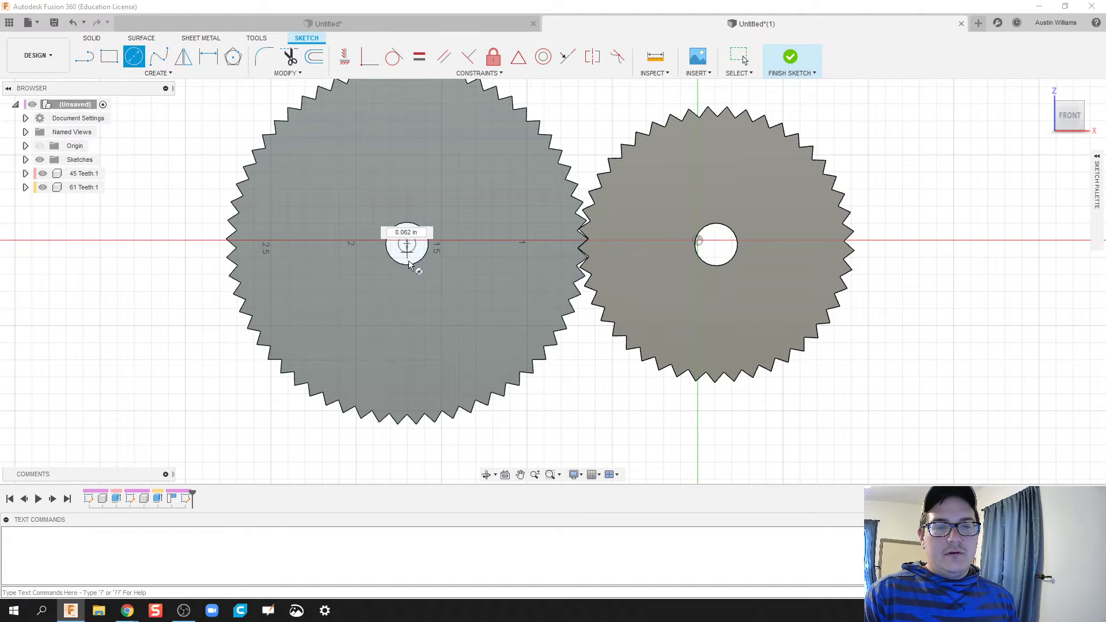
{"action": "left_click", "coordinate": [414, 264]}
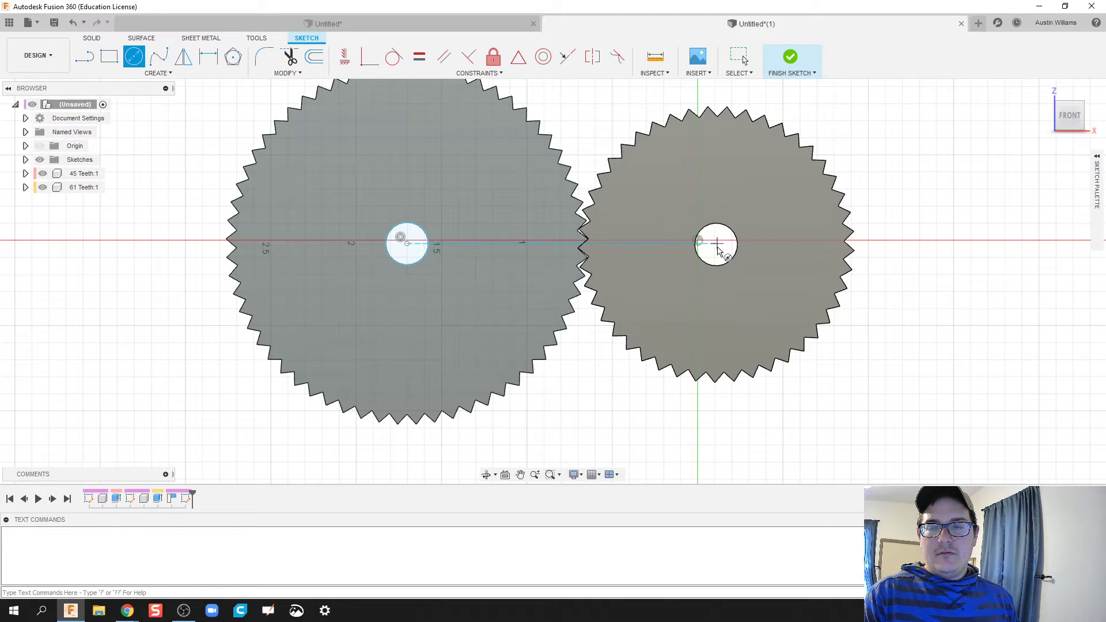
Project the 45-tooth gear's center hole edge into the sketch and finish the sketch
{"action": "scroll", "coordinate": [721, 258], "scroll_direction": "up", "scroll_amount": 5}
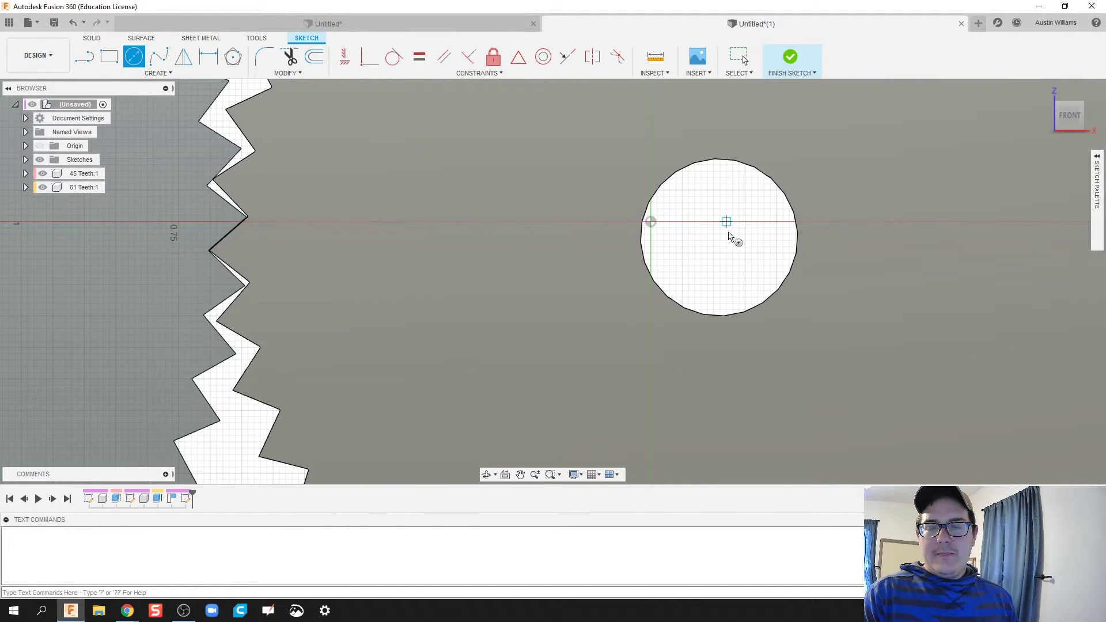
{"action": "key", "text": "p"}
{"action": "left_click", "coordinate": [728, 315]}
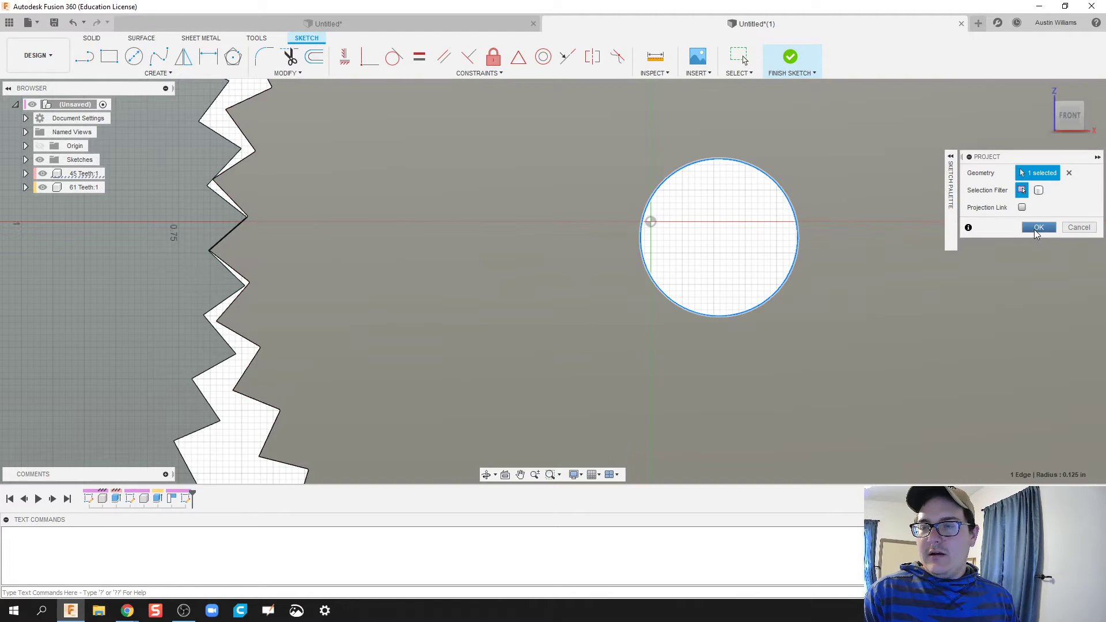
{"action": "left_click", "coordinate": [1038, 227]}
{"action": "scroll", "coordinate": [720, 256], "scroll_direction": "down", "scroll_amount": 5}
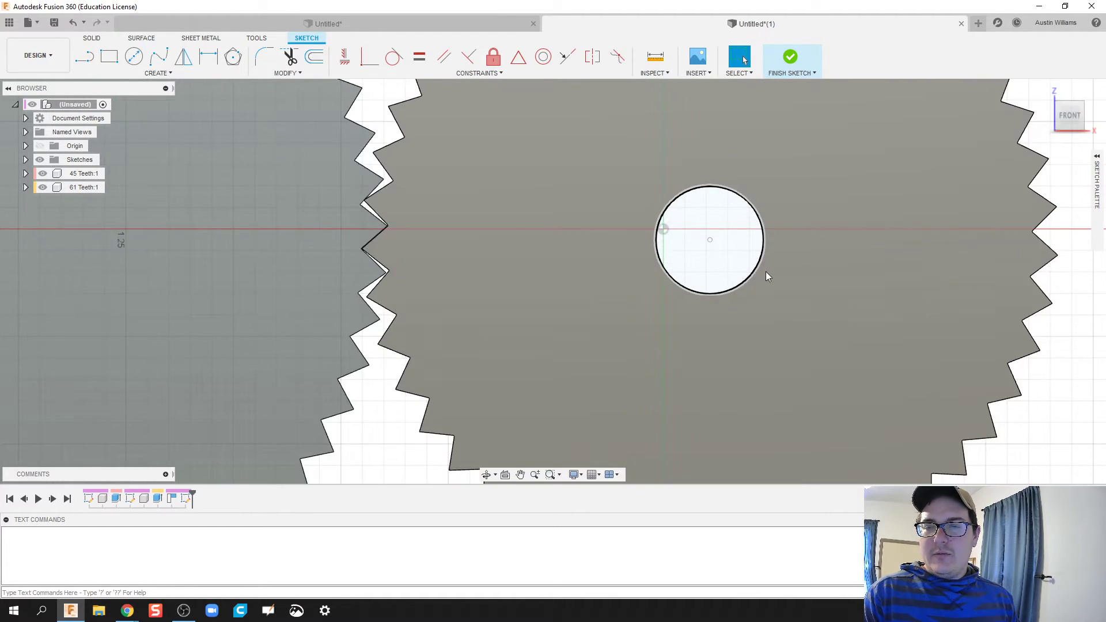
{"action": "scroll", "coordinate": [758, 244], "scroll_direction": "up", "scroll_amount": 2}
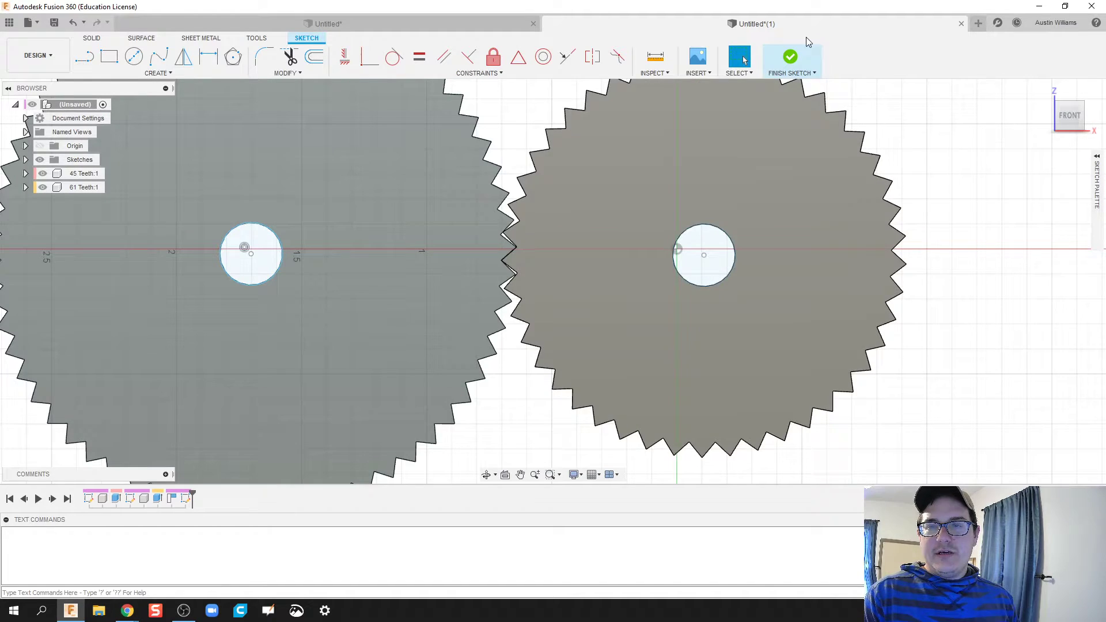
{"action": "left_click", "coordinate": [791, 57]}
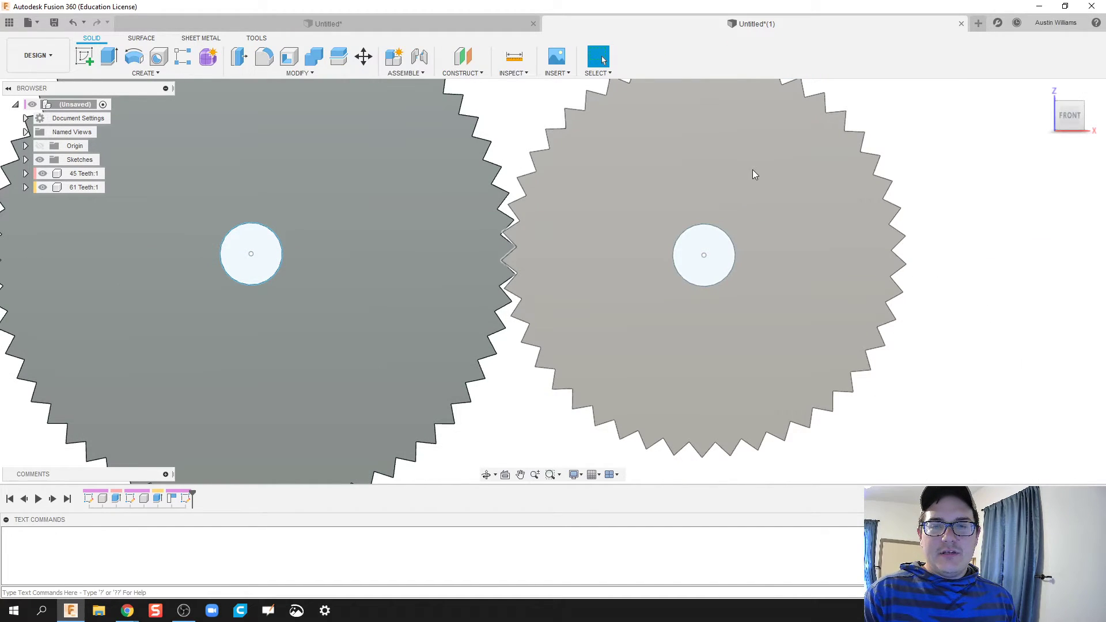
Extrude both center hole circles by -0.50 in through the gears as a new component
{"action": "middle_click_drag", "start_coordinate": [678, 196], "coordinate": [612, 226], "text": "shift"}
{"action": "key", "text": "e"}
{"action": "left_click", "coordinate": [387, 168]}
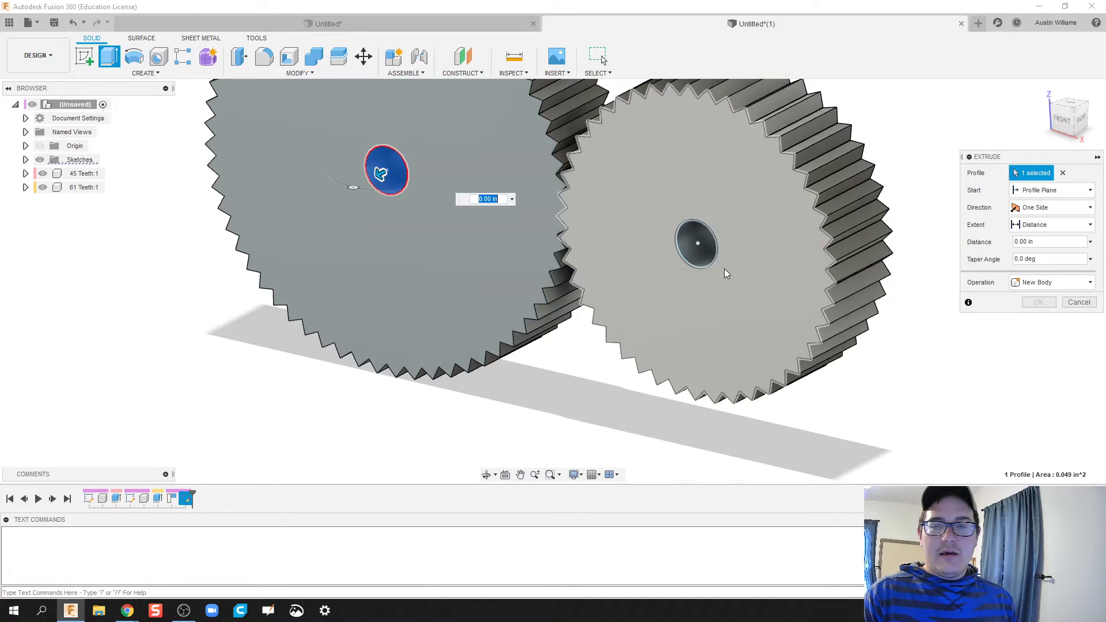
{"action": "left_click", "coordinate": [697, 245]}
{"action": "left_click_drag", "start_coordinate": [760, 238], "coordinate": [785, 239]}
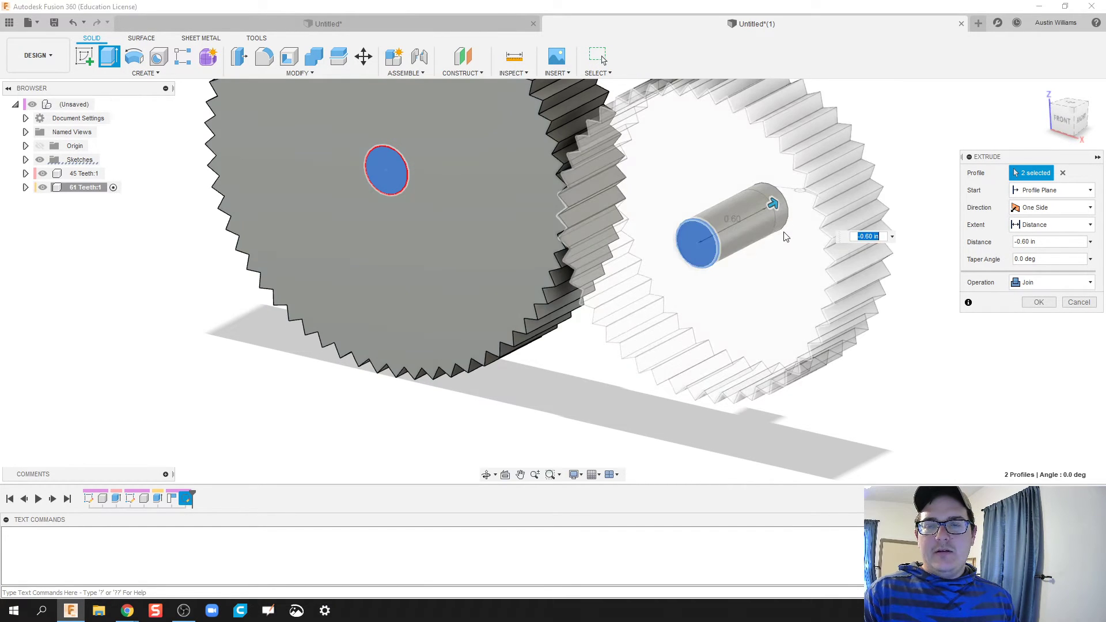
{"action": "middle_click_drag", "start_coordinate": [785, 240], "coordinate": [795, 205], "text": "shift"}
{"action": "left_click_drag", "start_coordinate": [794, 205], "coordinate": [772, 203]}
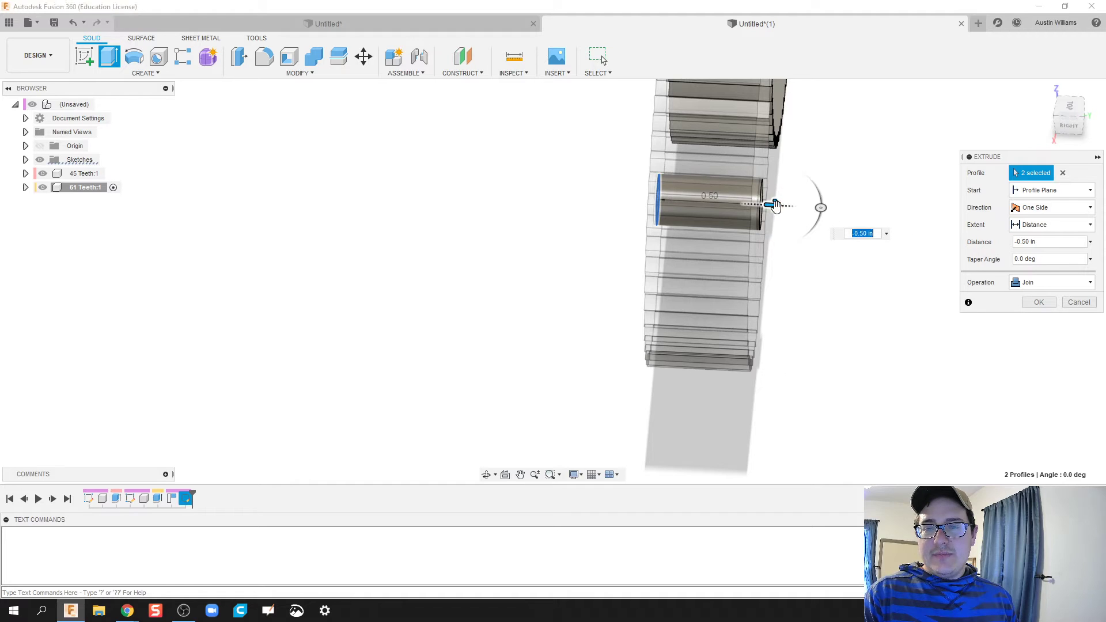
{"action": "middle_click_drag", "start_coordinate": [810, 301], "coordinate": [884, 284], "text": "shift"}
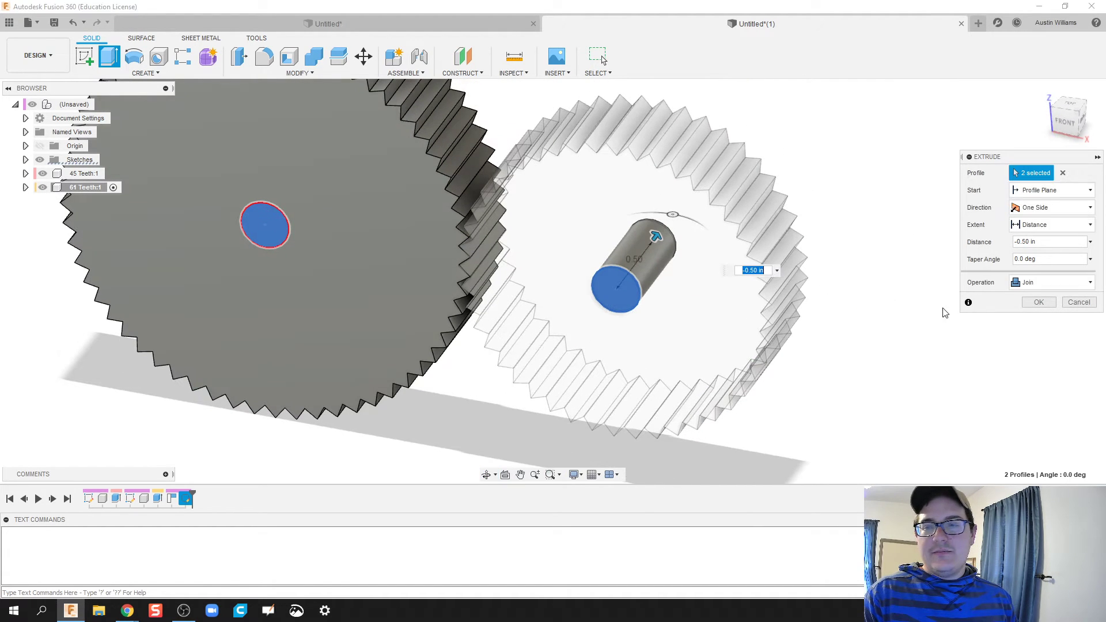
{"action": "left_click", "coordinate": [1054, 282]}
{"action": "left_click", "coordinate": [1060, 353]}
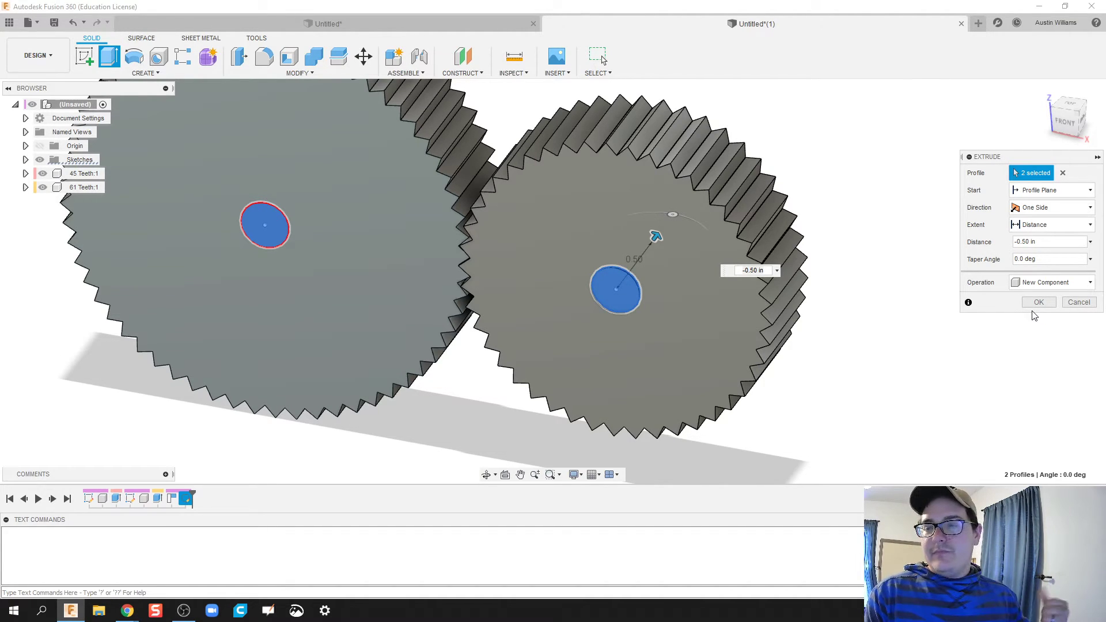
{"action": "left_click", "coordinate": [1039, 301]}
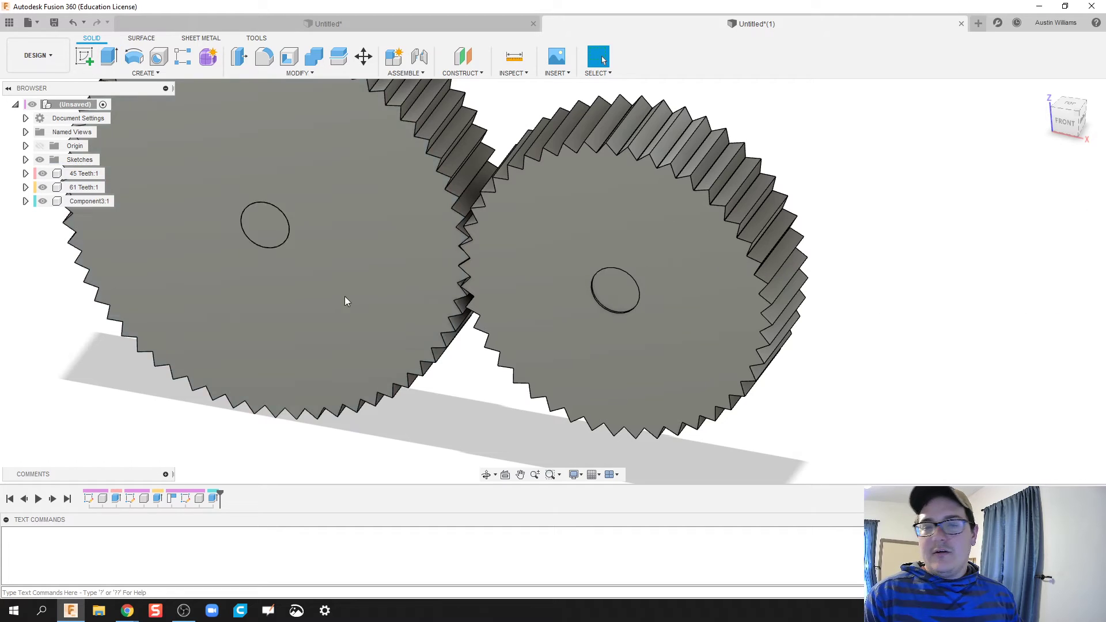
Rename the new component made of the two cylinders as Axles and clear the selection
{"action": "double_click", "coordinate": [86, 202]}
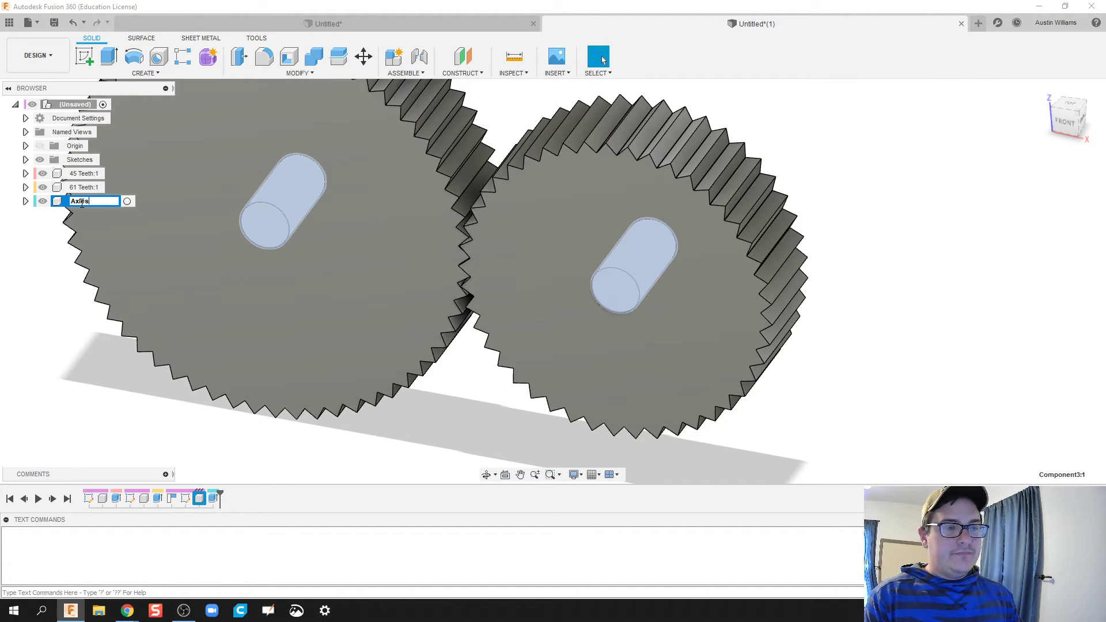
{"action": "key", "text": "Return"}
{"action": "scroll", "coordinate": [480, 392], "scroll_direction": "down", "scroll_amount": 2}
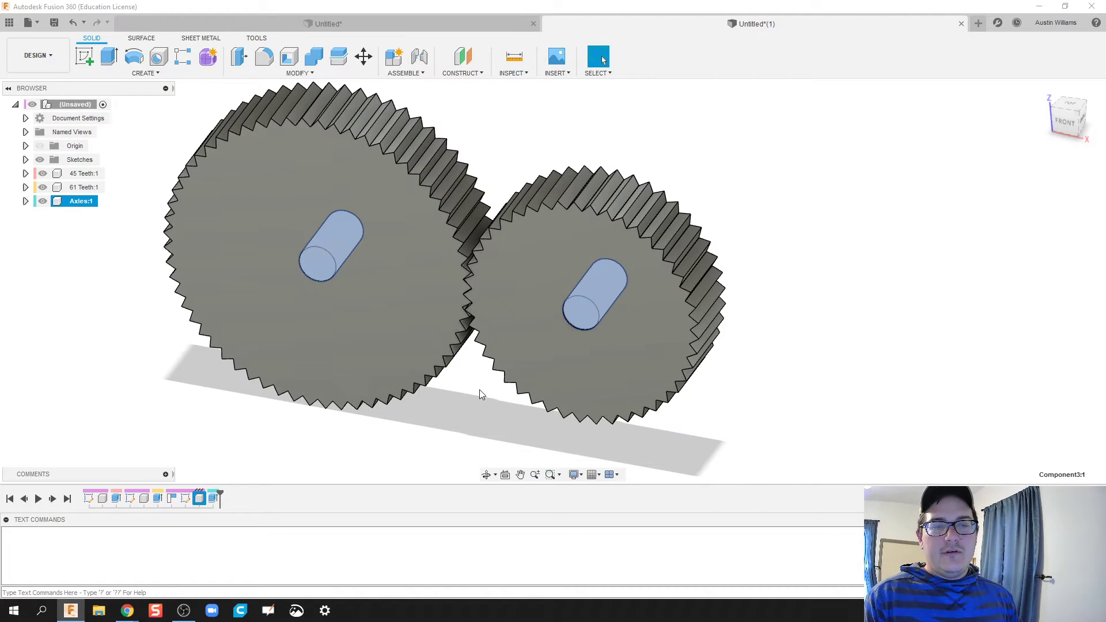
{"action": "middle_click_drag", "start_coordinate": [488, 426], "coordinate": [496, 410], "text": "shift"}
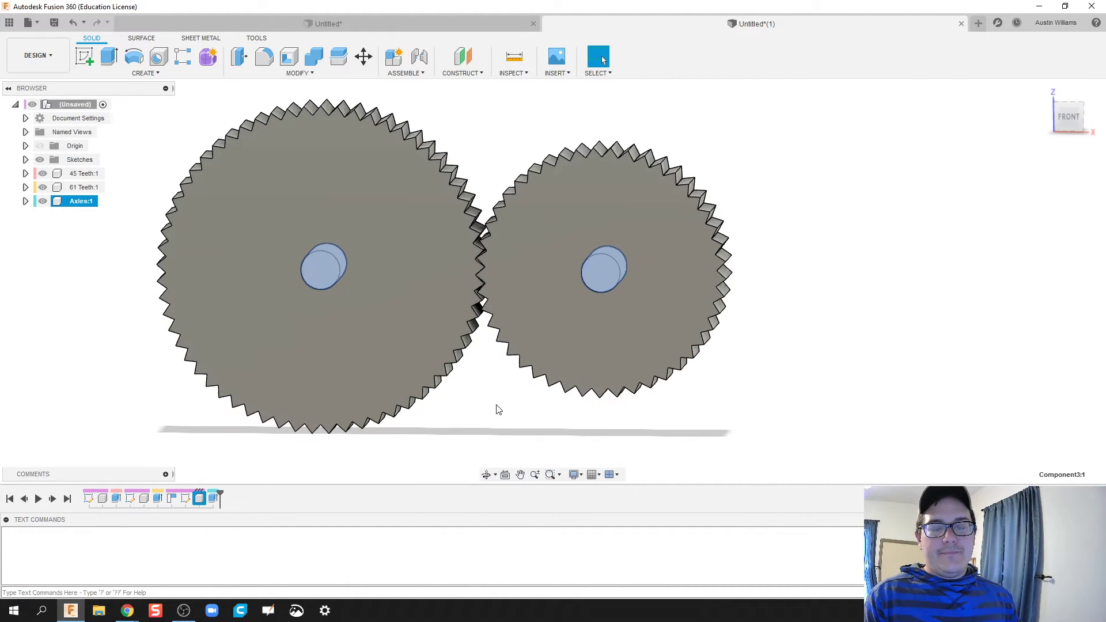
{"action": "left_click", "coordinate": [503, 408]}
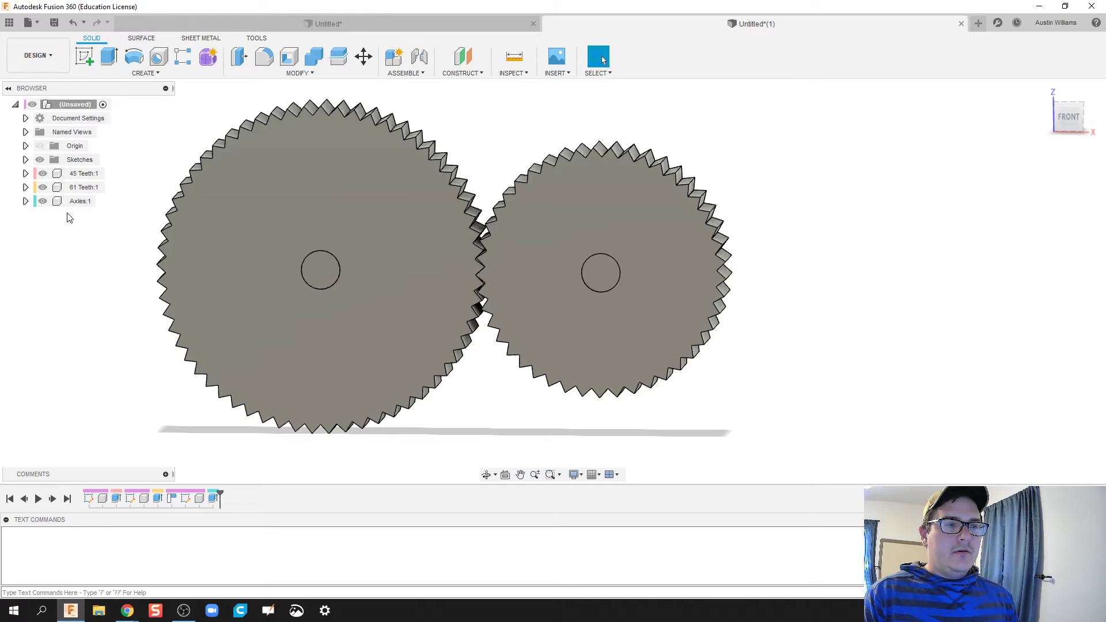
Ground the Axles component so it stays fixed in place
{"action": "right_click", "coordinate": [55, 201]}
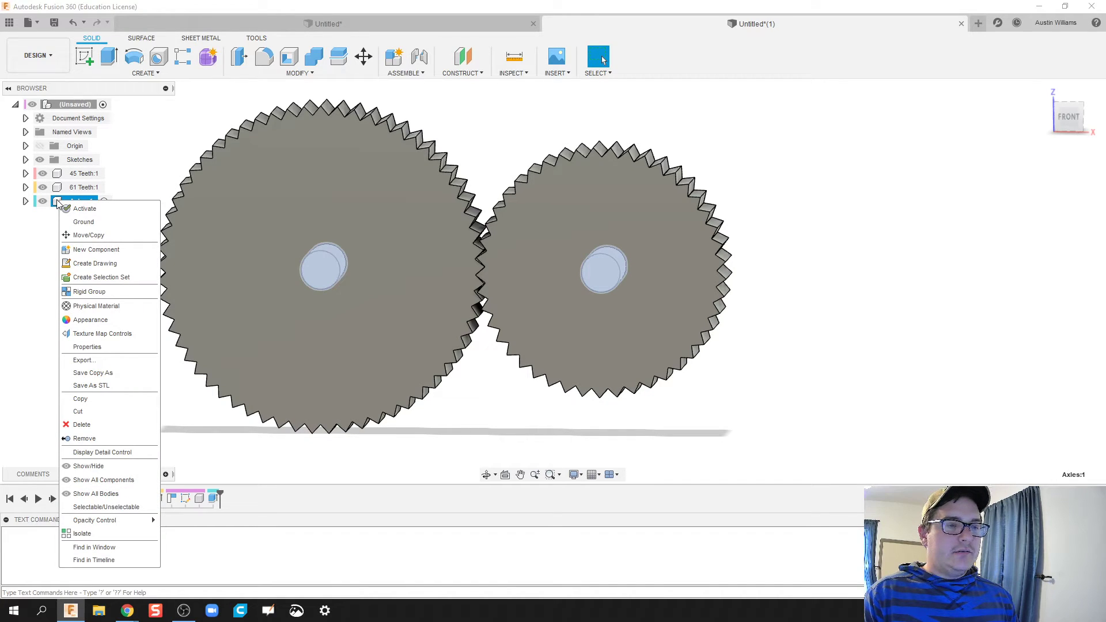
{"action": "left_click", "coordinate": [91, 224]}
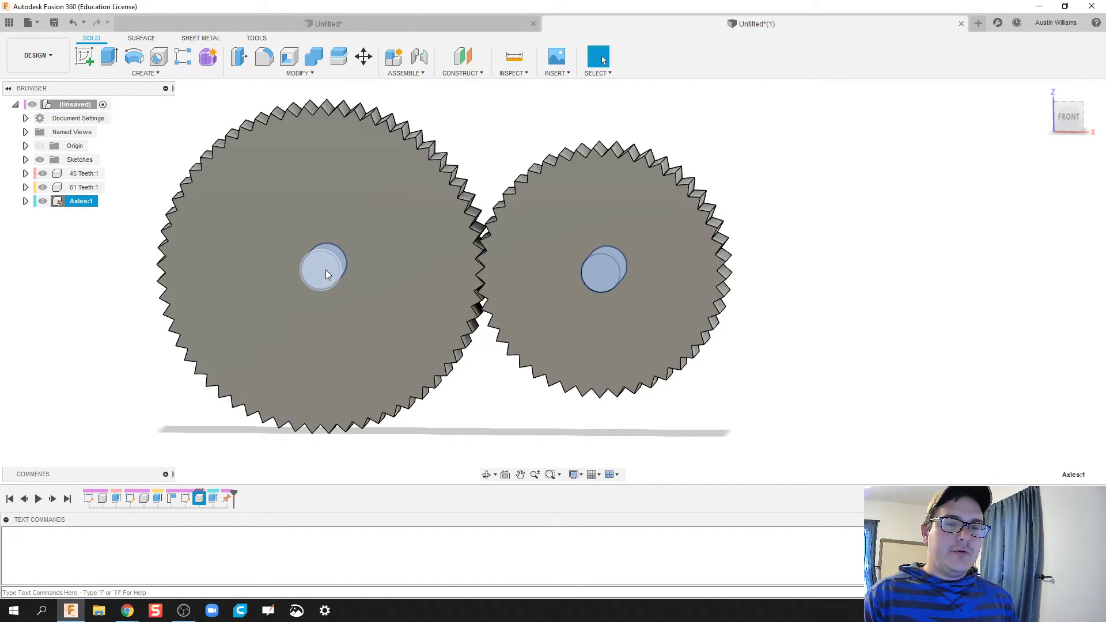
{"action": "key", "text": "Escape"}
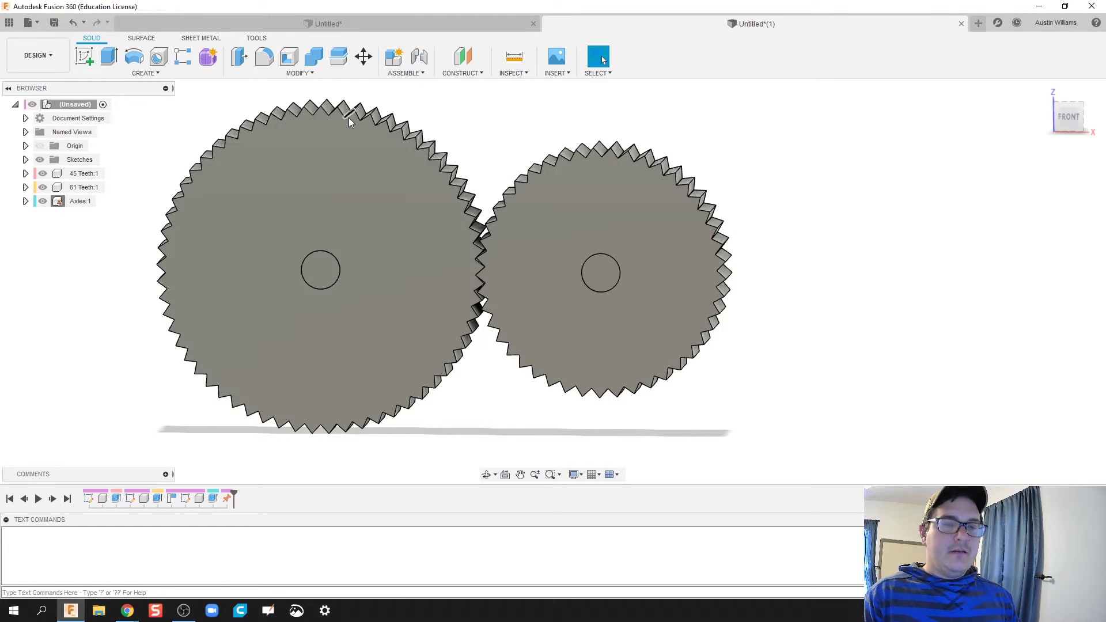
Add a revolute joint about the Z axis between the 61-tooth gear's center hole and its axle, previewing its motion
{"action": "key", "text": "j"}
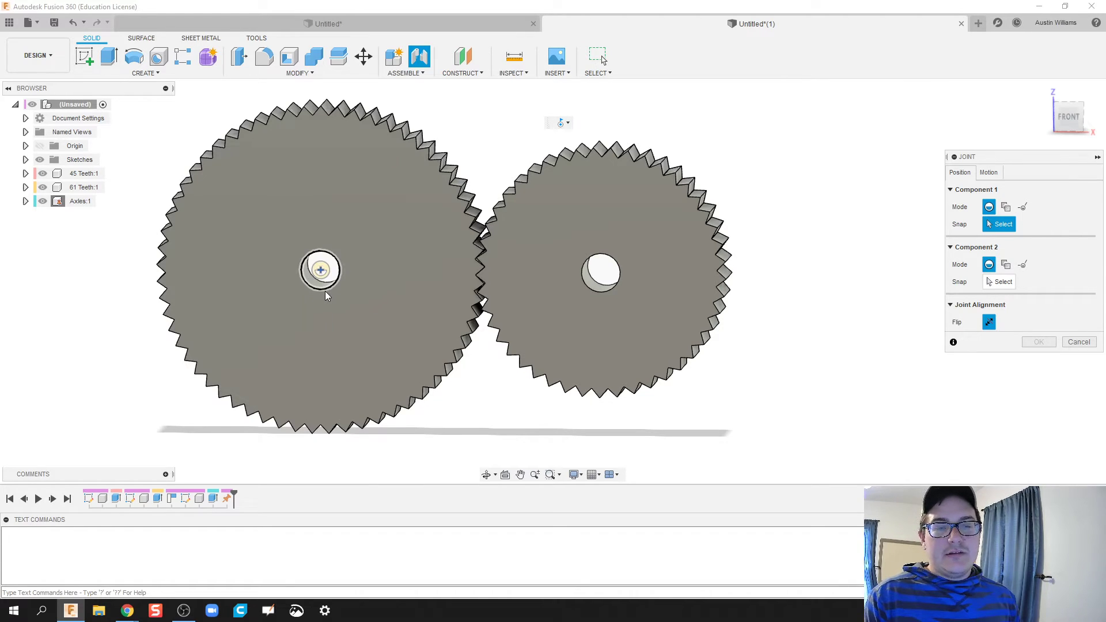
{"action": "left_click", "coordinate": [320, 291]}
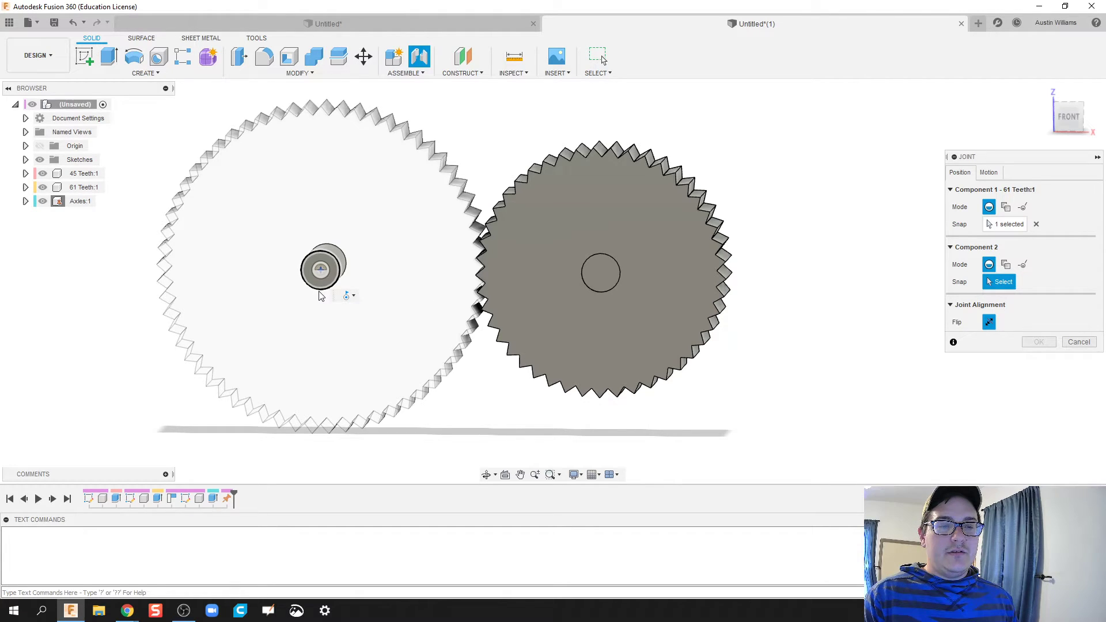
{"action": "left_click", "coordinate": [319, 291]}
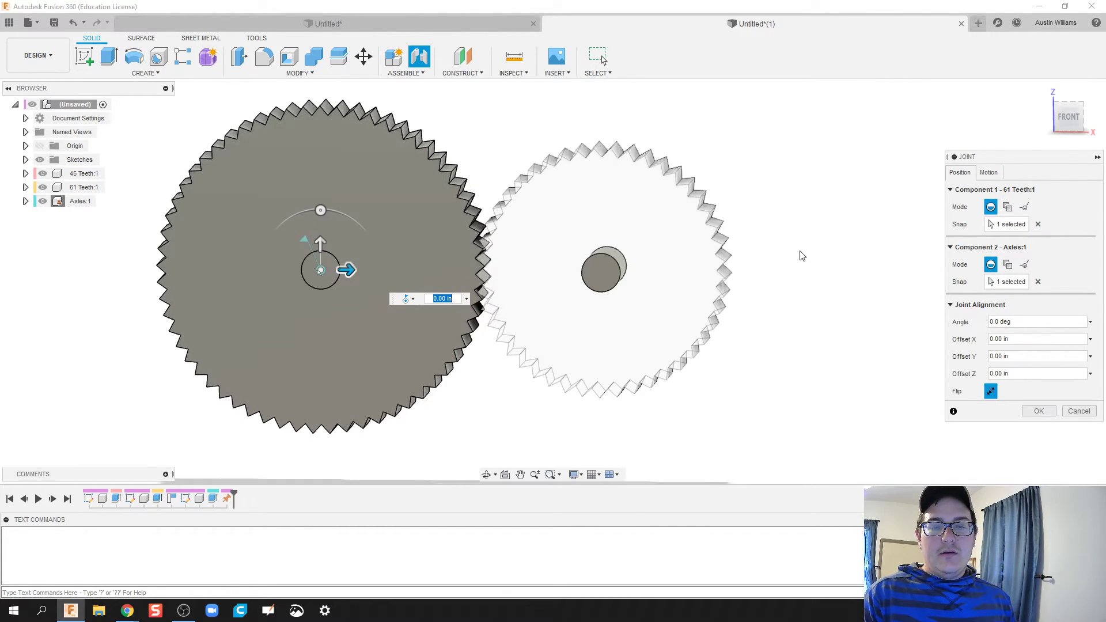
{"action": "left_click", "coordinate": [988, 173]}
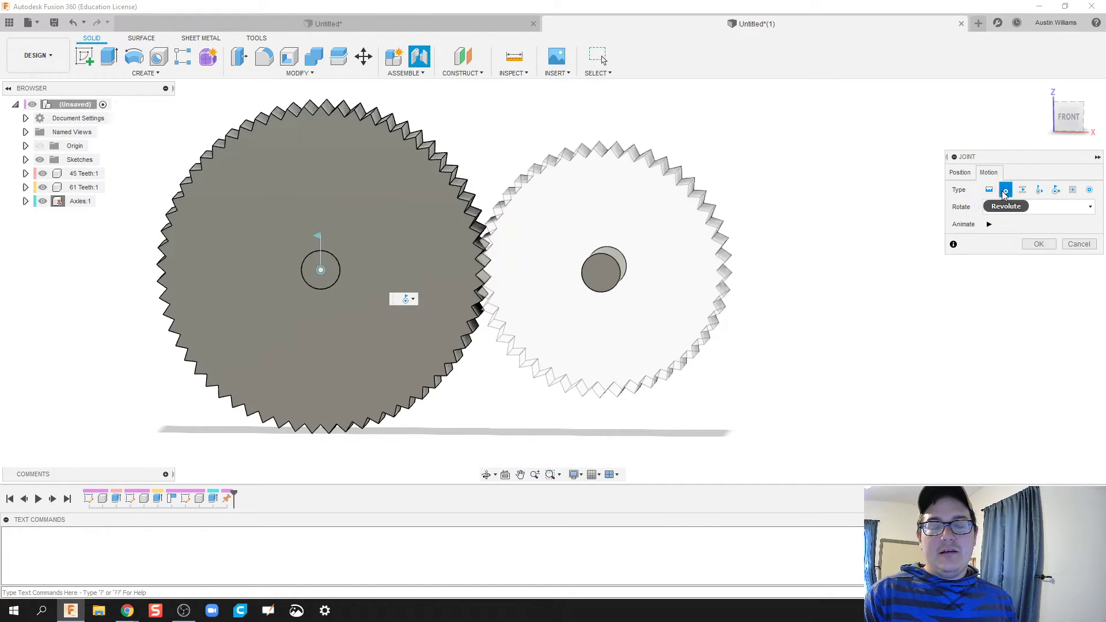
{"action": "left_click", "coordinate": [988, 226]}
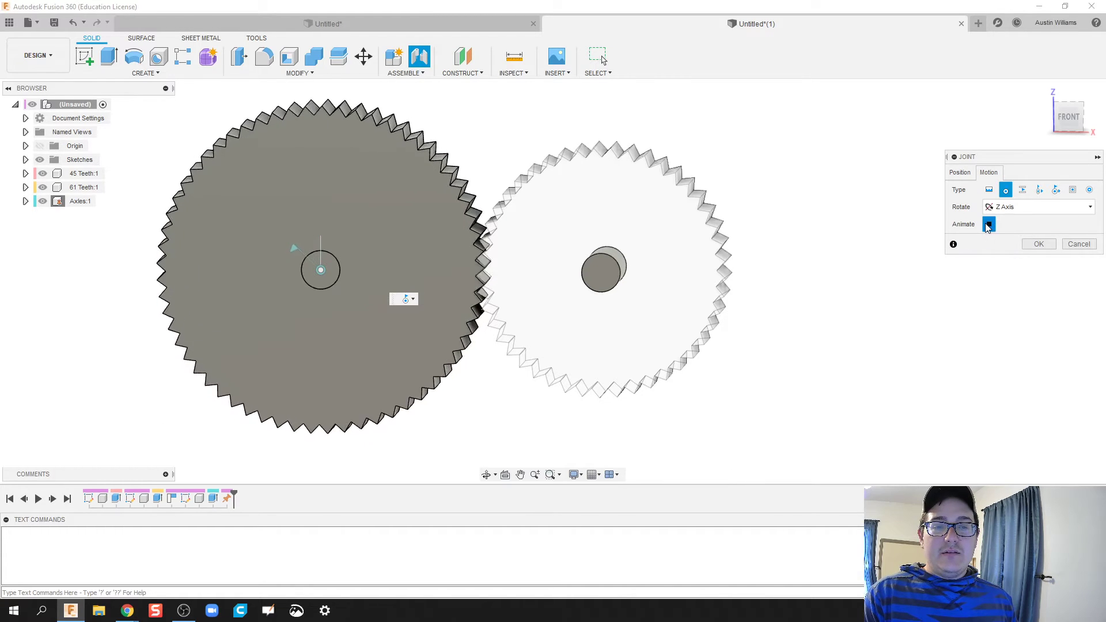
{"action": "left_click", "coordinate": [989, 226]}
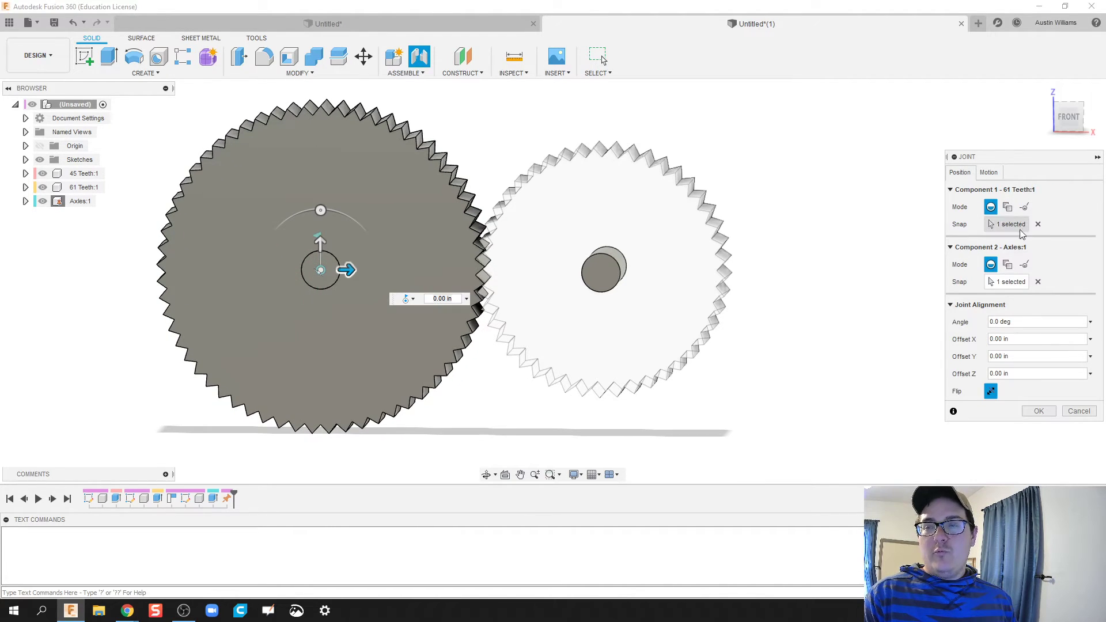
{"action": "left_click", "coordinate": [1039, 410]}
Add a revolute joint between the 45-tooth gear's center hole and the end face of its axle
{"action": "scroll", "coordinate": [593, 268], "scroll_direction": "up", "scroll_amount": 2}
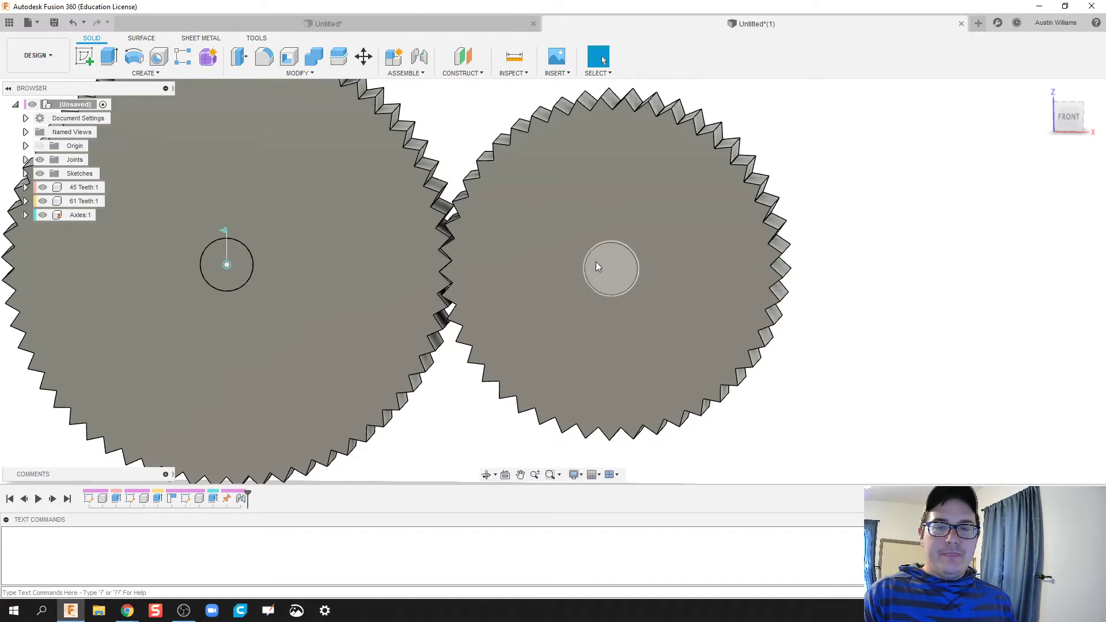
{"action": "key", "text": "j"}
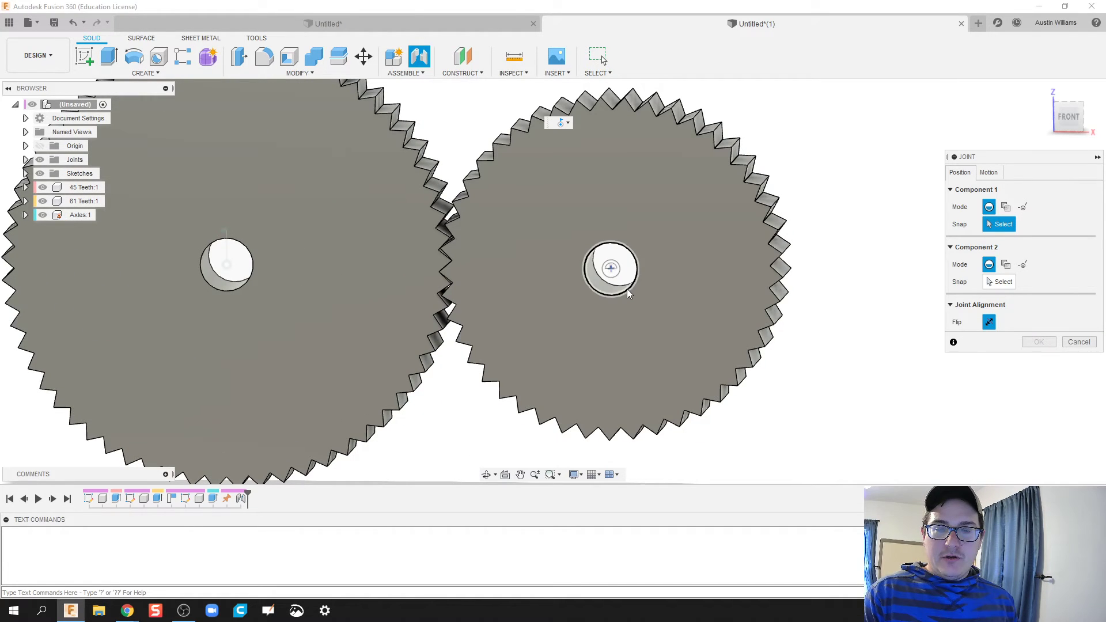
{"action": "left_click", "coordinate": [617, 296]}
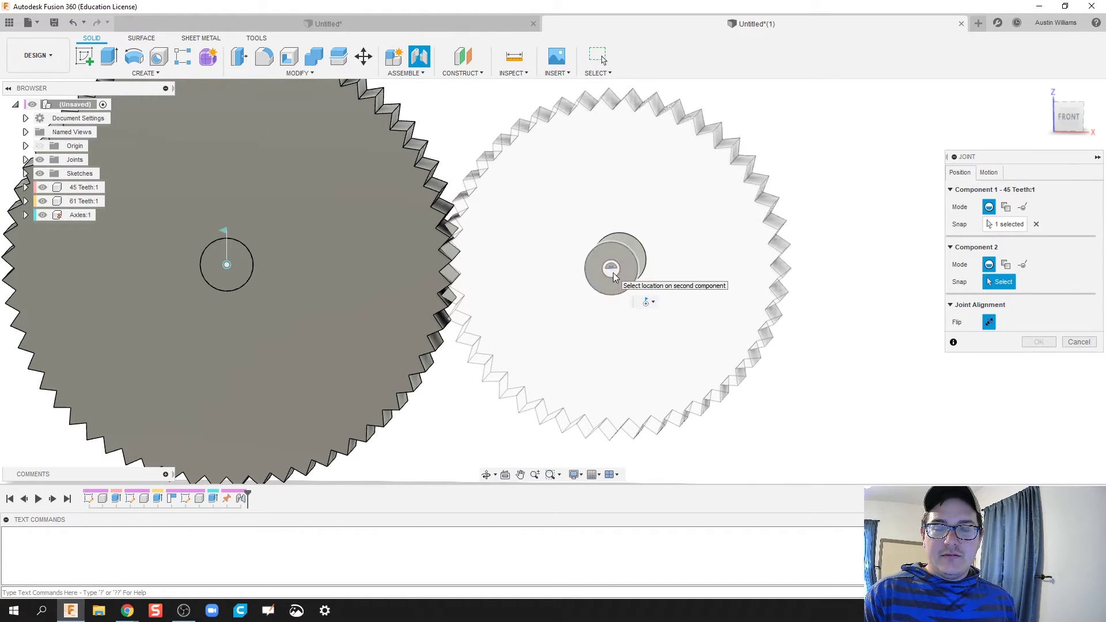
{"action": "left_click", "coordinate": [613, 272]}
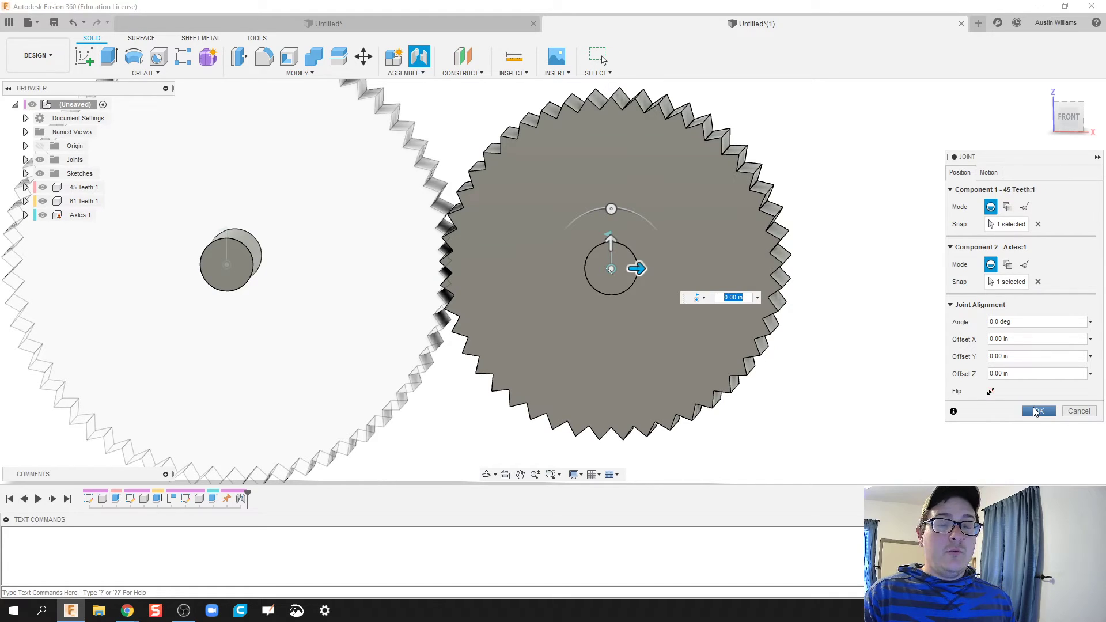
{"action": "left_click", "coordinate": [1037, 411]}
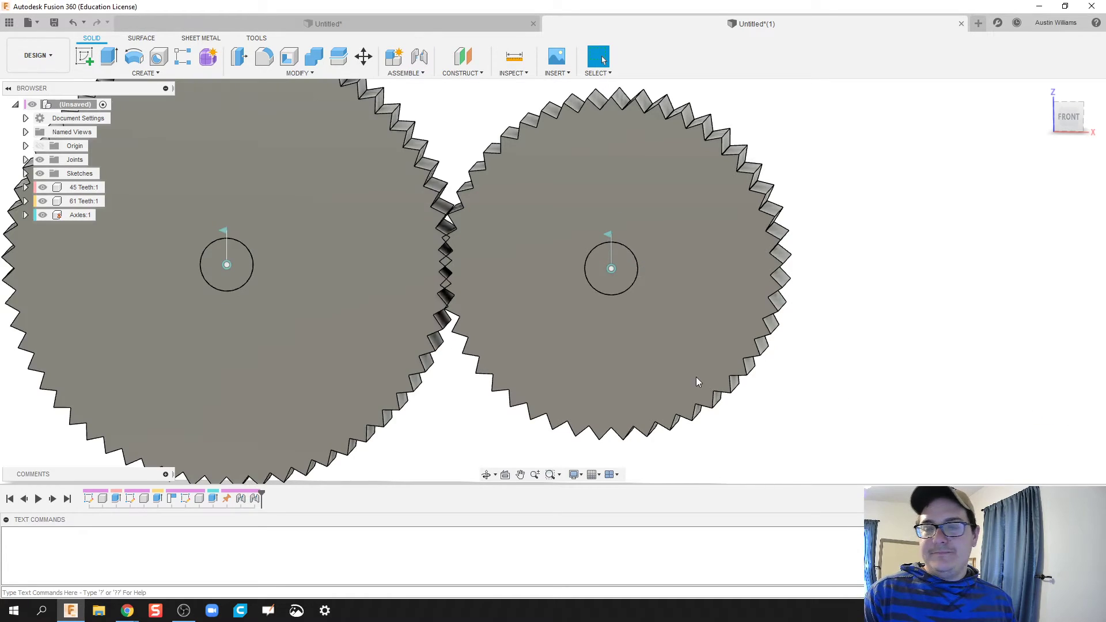
Rotate the 45-tooth gear slightly so its teeth mesh with the 61-tooth gear, and capture the position
{"action": "left_click_drag", "start_coordinate": [492, 358], "coordinate": [530, 316]}
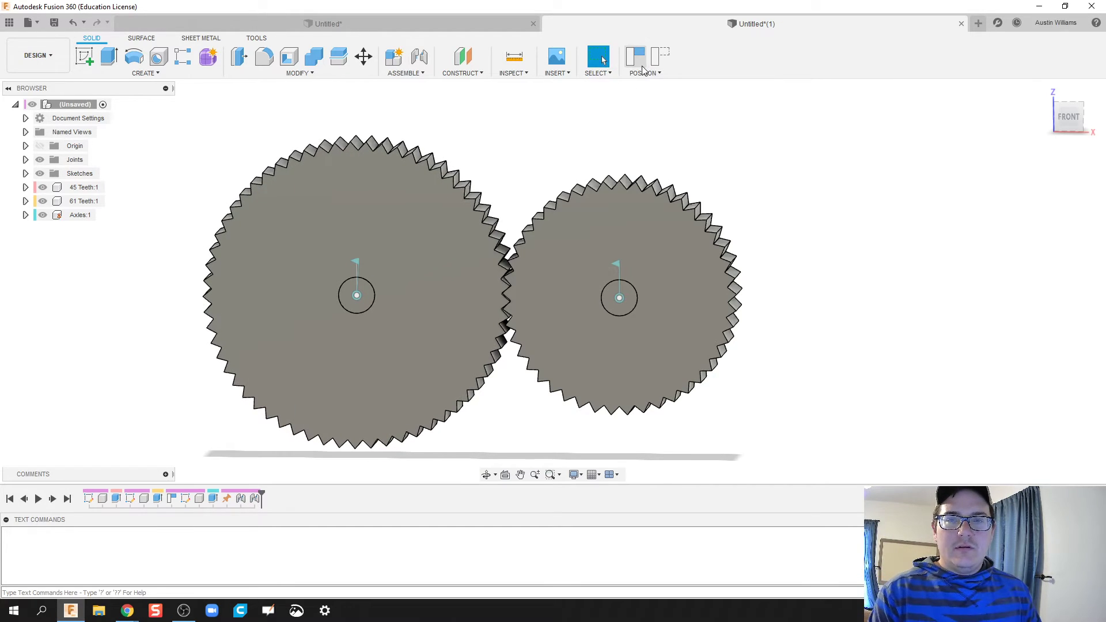
{"action": "left_click", "coordinate": [660, 58]}
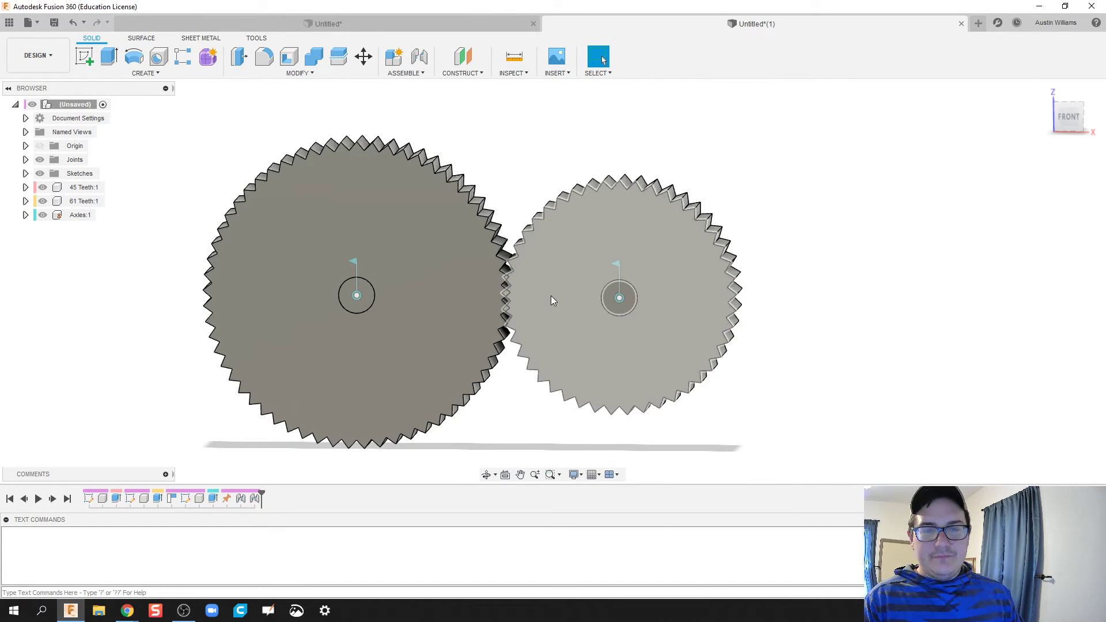
{"action": "left_click_drag", "start_coordinate": [550, 300], "coordinate": [513, 309]}
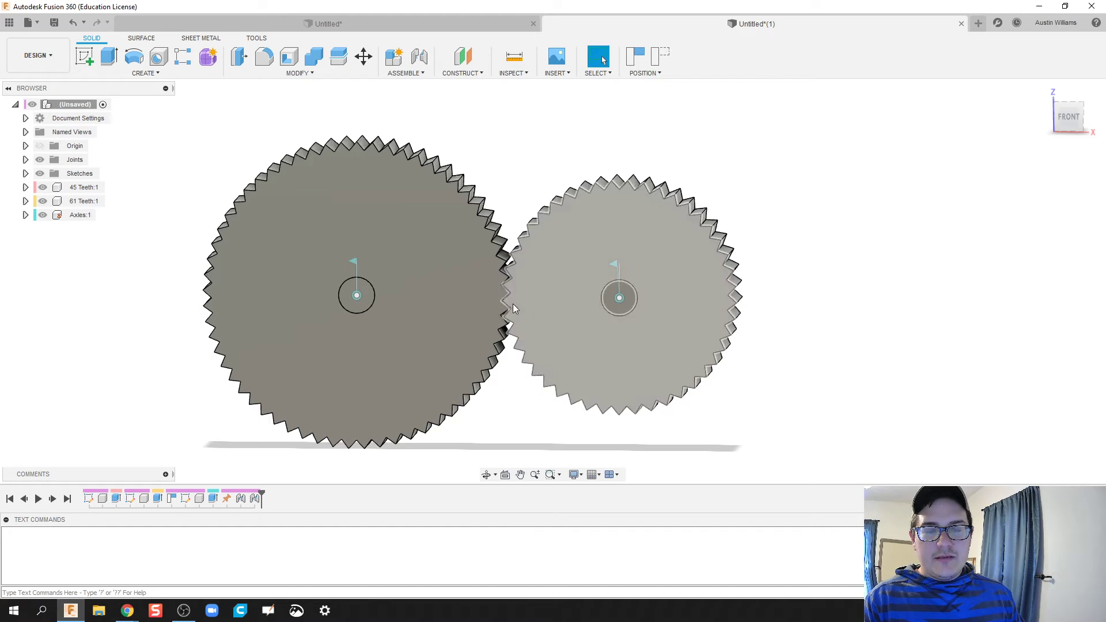
{"action": "scroll", "coordinate": [470, 309], "scroll_direction": "up", "scroll_amount": 2}
{"action": "middle_click_drag", "start_coordinate": [422, 309], "coordinate": [461, 288], "text": "shift"}
{"action": "scroll", "coordinate": [541, 134], "scroll_direction": "up", "scroll_amount": 1}
{"action": "scroll", "coordinate": [536, 132], "scroll_direction": "up", "scroll_amount": 1}
{"action": "mouse_move", "coordinate": [528, 131]}
{"action": "middle_mouse_down", "text": "shift"}
{"action": "mouse_move", "coordinate": [508, 109]}
{"action": "mouse_move", "coordinate": [514, 118]}
{"action": "middle_mouse_up", "text": "shift"}
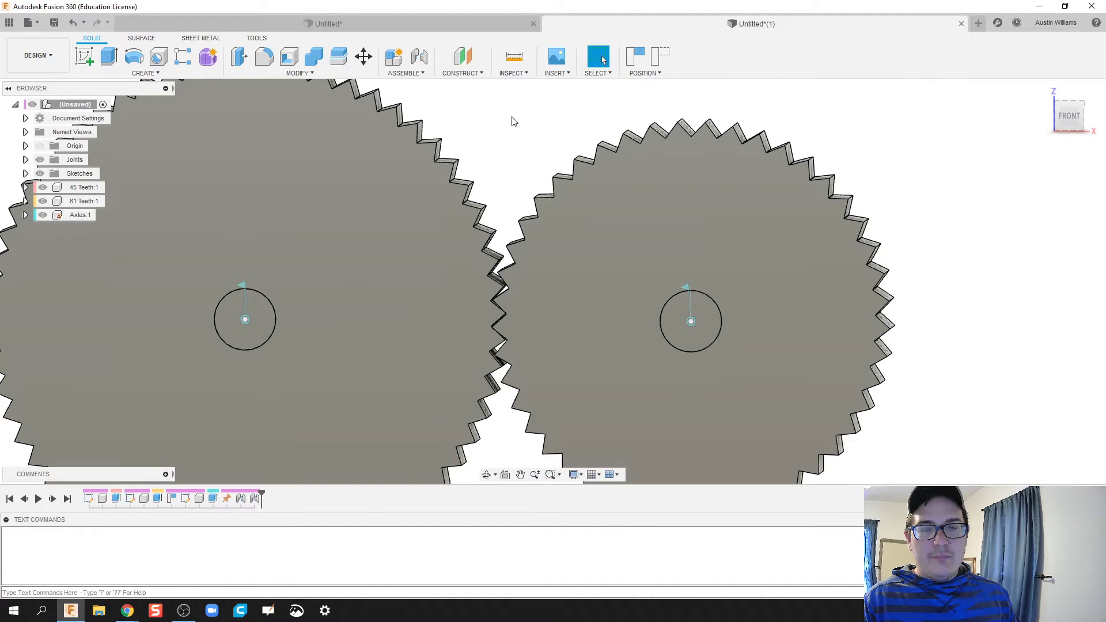
{"action": "left_click", "coordinate": [635, 57]}
Start a motion link between the revolute joints of the 61-tooth and 45-tooth gears
{"action": "scroll", "coordinate": [531, 324], "scroll_direction": "down", "scroll_amount": 5}
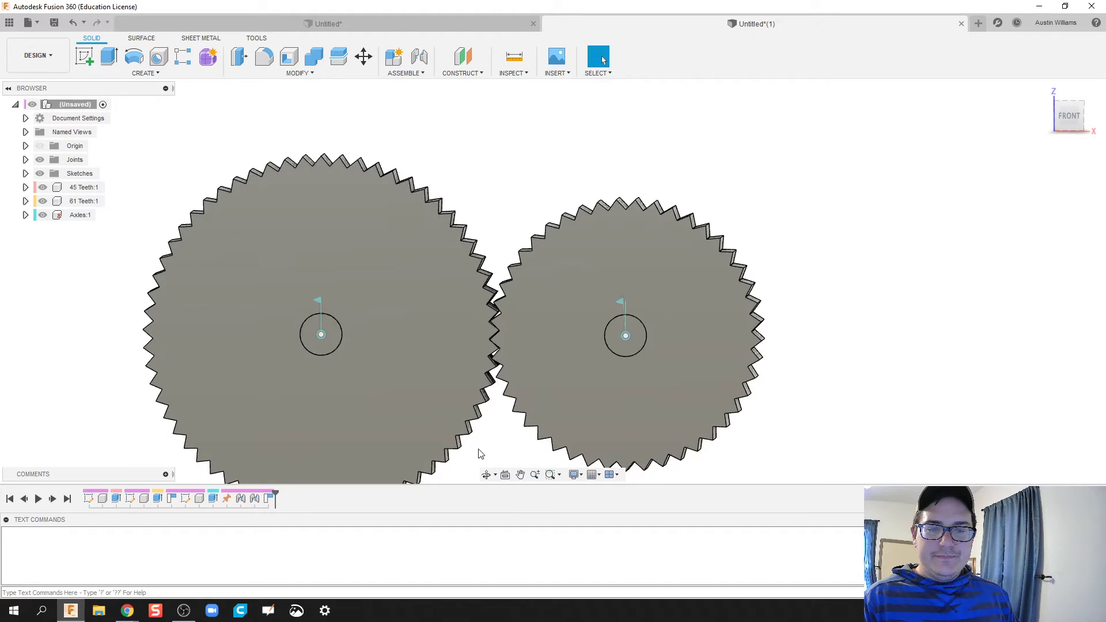
{"action": "left_click_drag", "start_coordinate": [553, 360], "coordinate": [541, 419]}
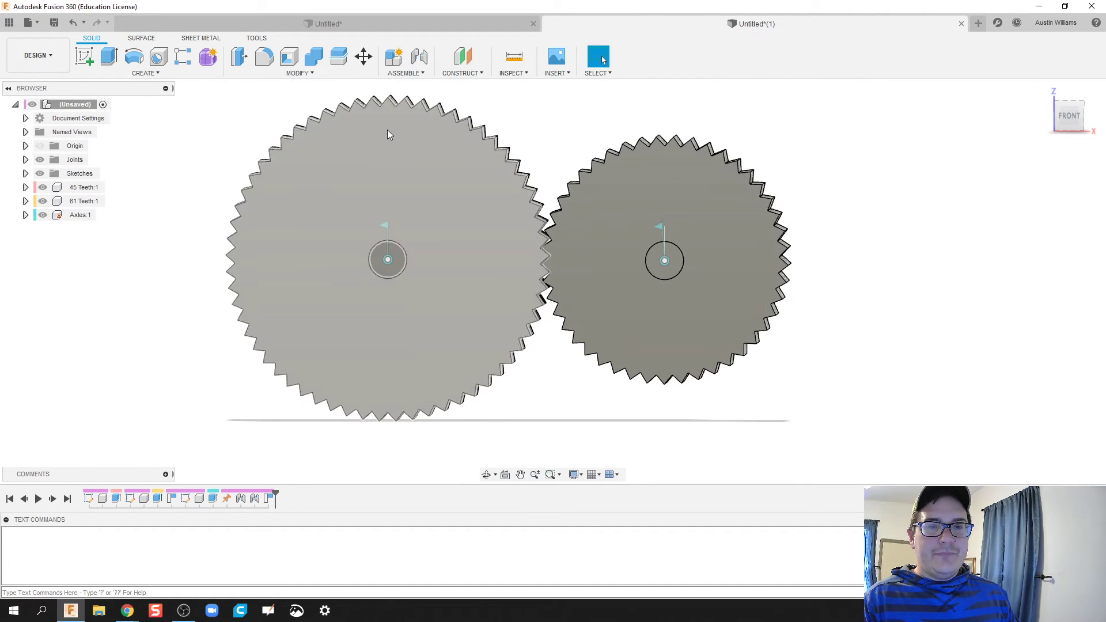
{"action": "left_click", "coordinate": [404, 73]}
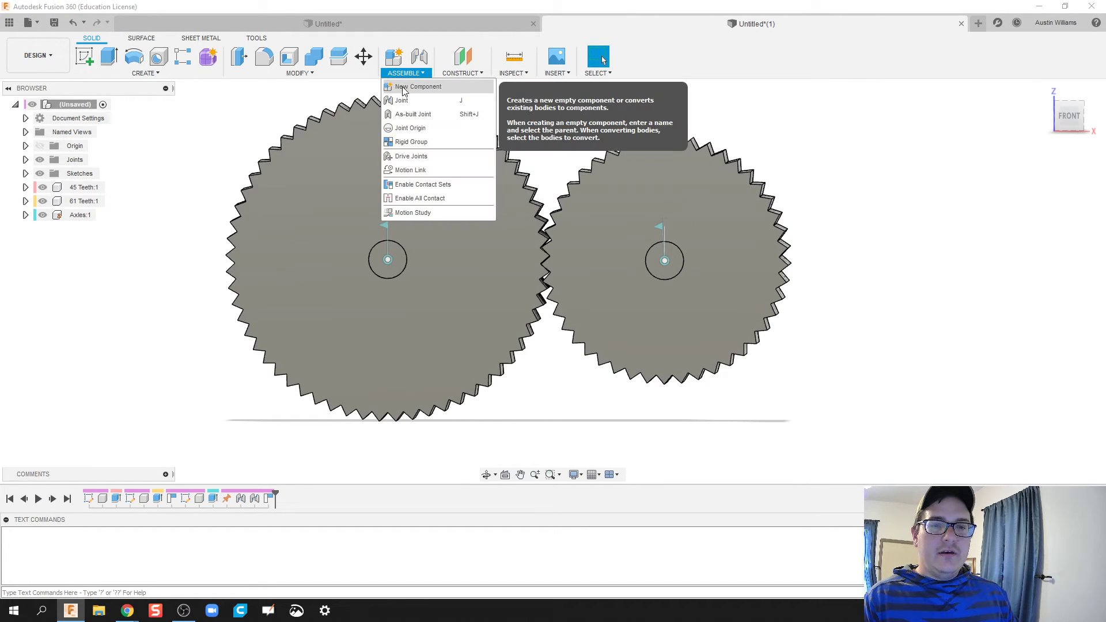
{"action": "left_click", "coordinate": [434, 171]}
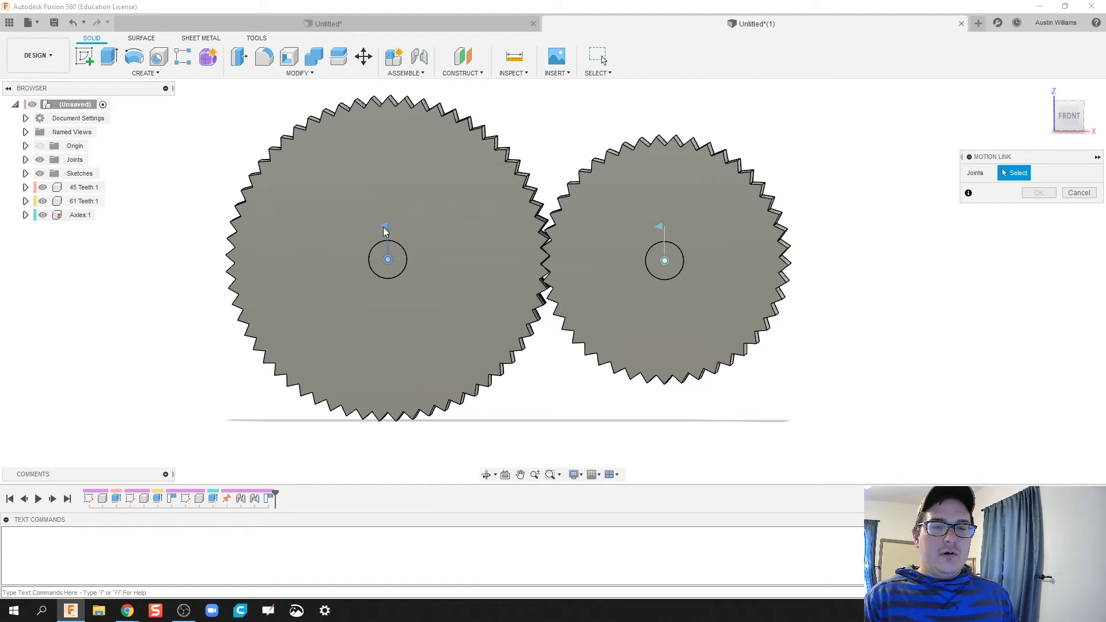
{"action": "left_click", "coordinate": [406, 73]}
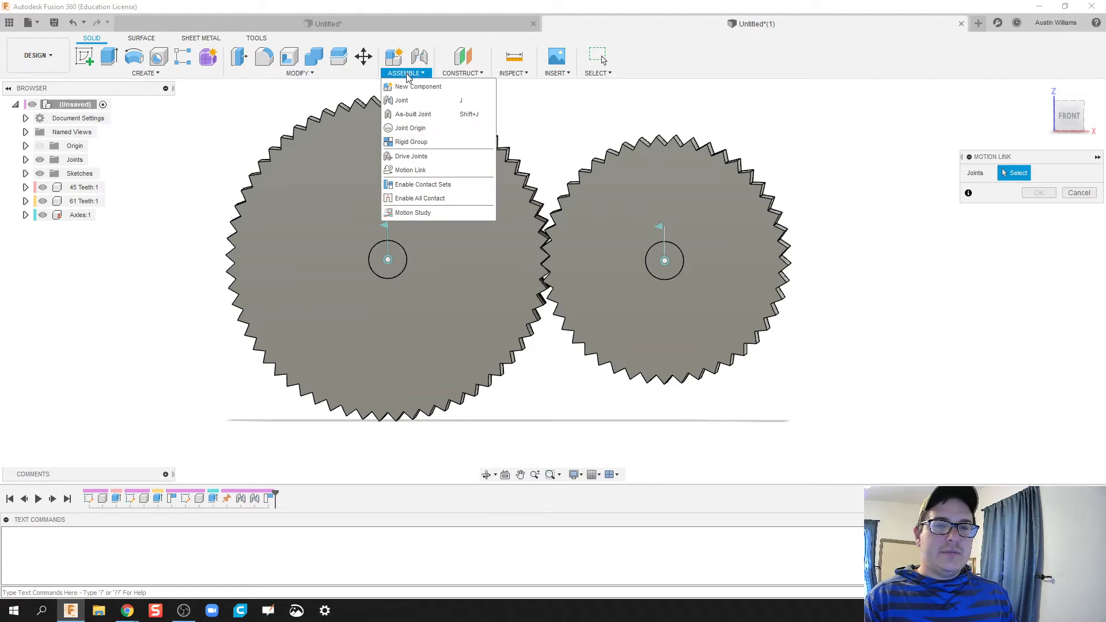
{"action": "left_click", "coordinate": [387, 227]}
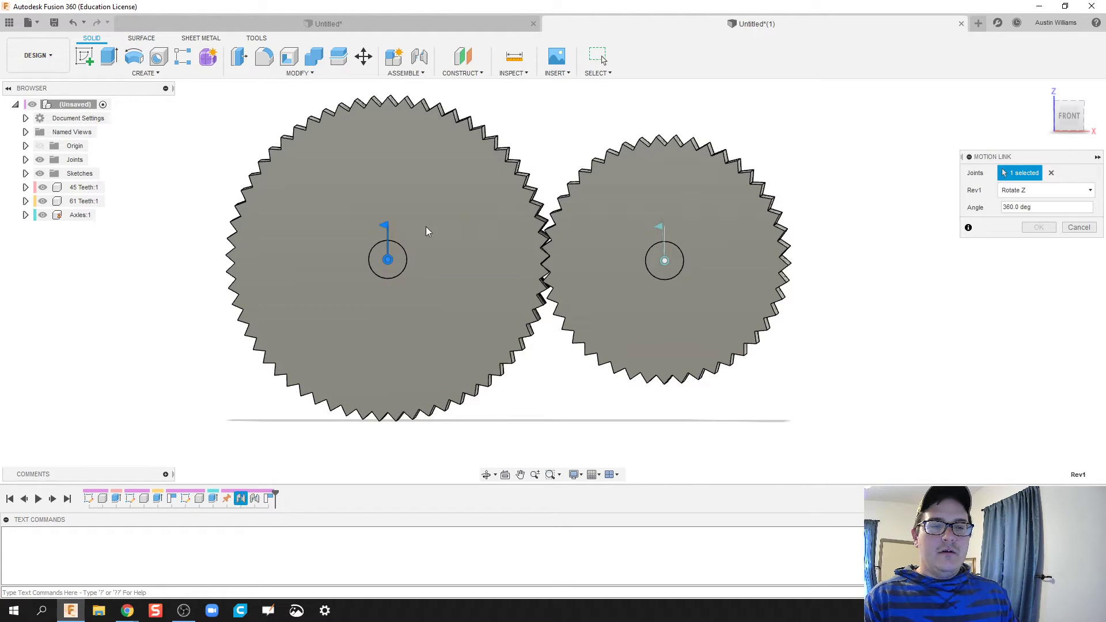
{"action": "left_click", "coordinate": [660, 230]}
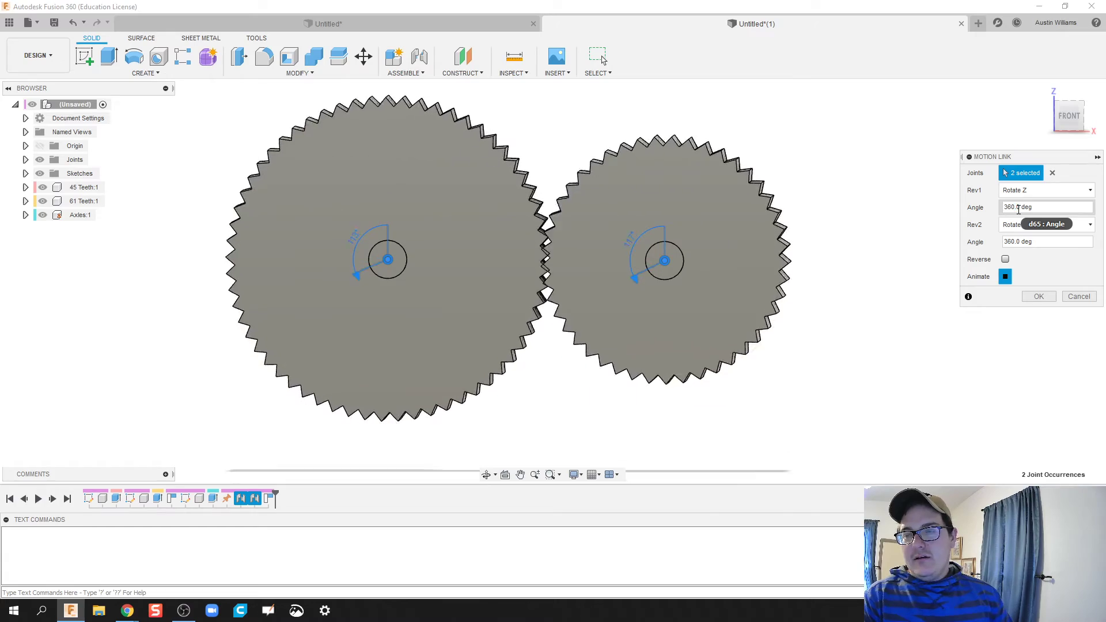
Set the motion link to 61 deg for the first joint and 45 deg for the second, reversed, and create it
{"action": "left_click_drag", "start_coordinate": [1018, 209], "coordinate": [981, 210]}
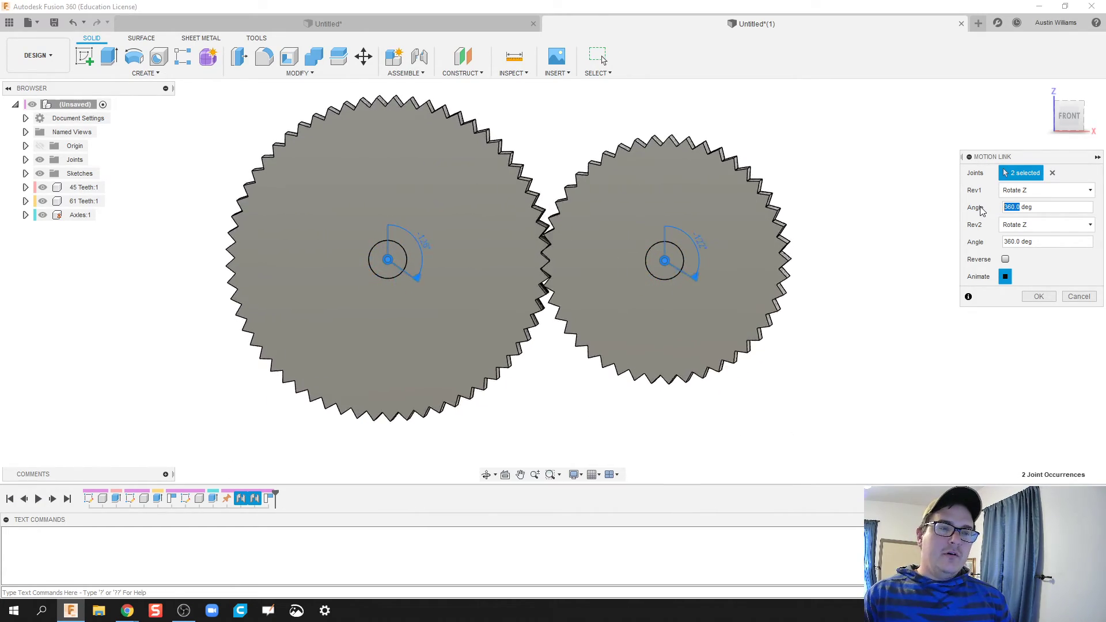
{"action": "type", "text": "61"}
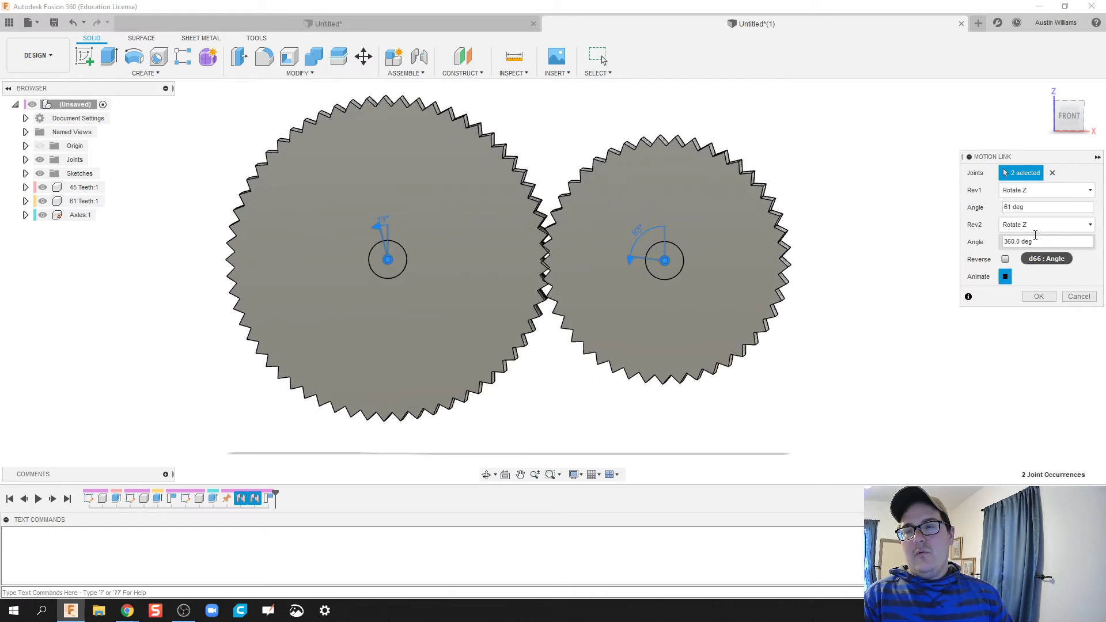
{"action": "double_click", "coordinate": [1014, 241]}
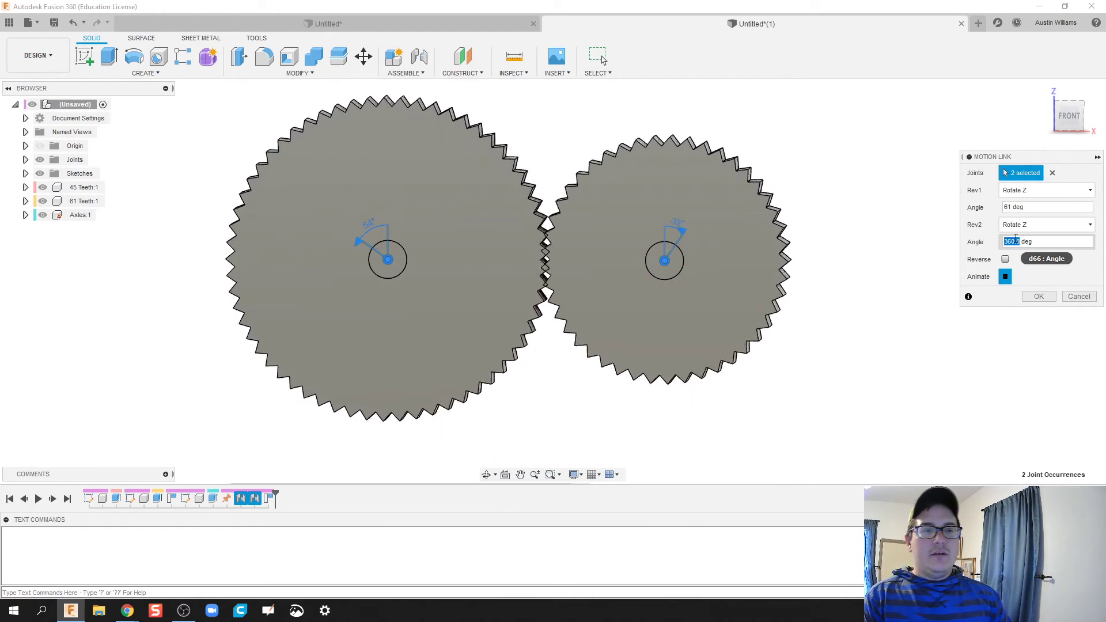
{"action": "type", "text": "45"}
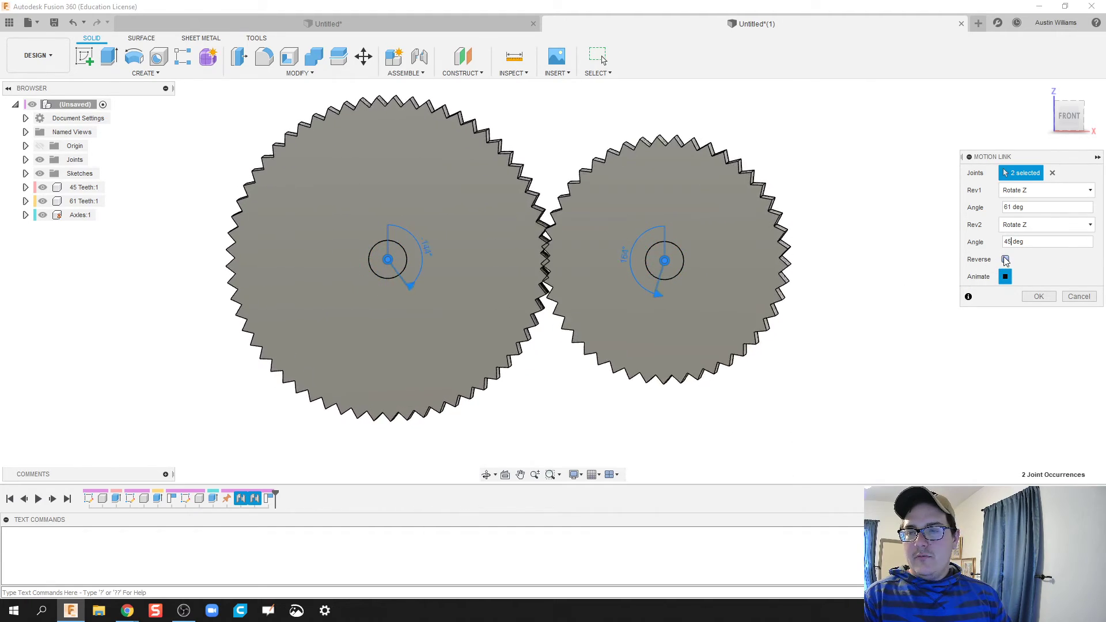
{"action": "left_click", "coordinate": [1004, 260]}
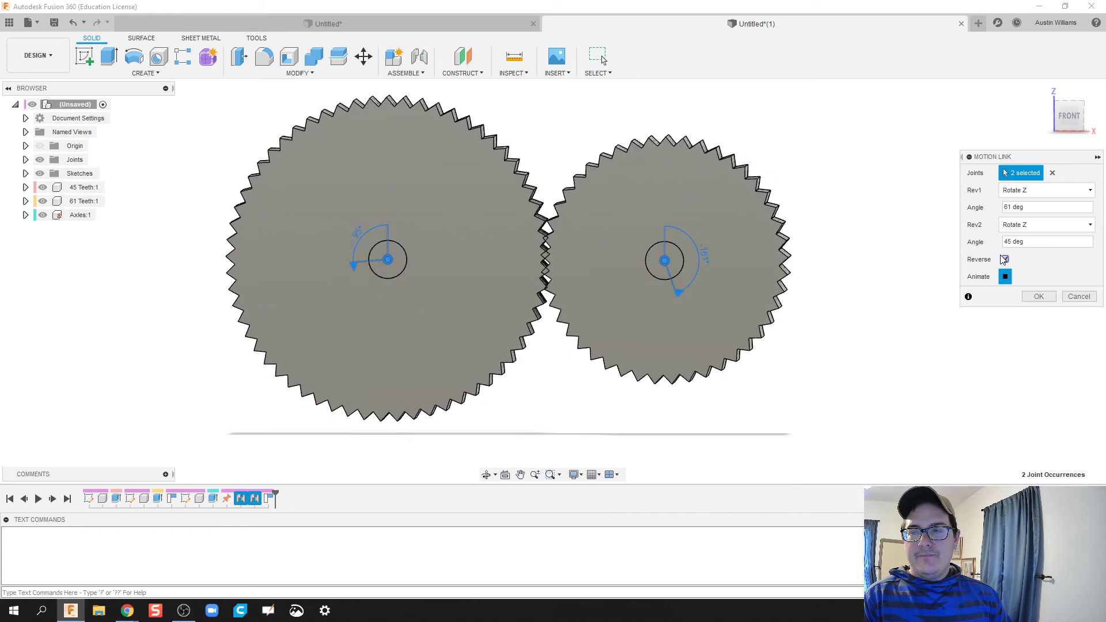
{"action": "left_click", "coordinate": [1046, 302]}
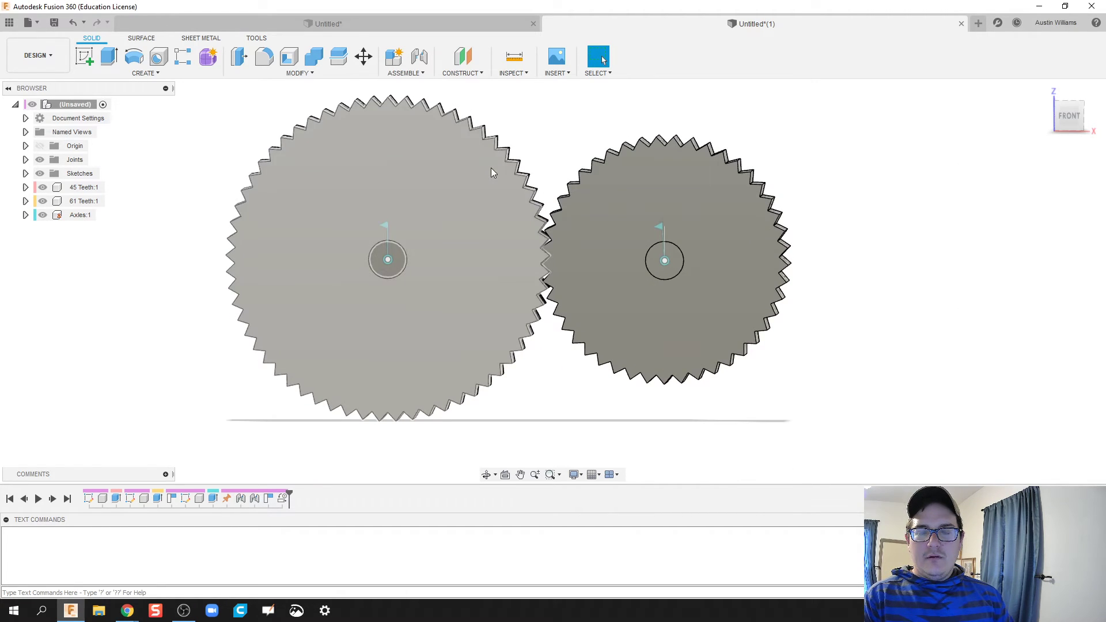
Rotate the 61-tooth gear to test the motion link, and open the options of its joint
{"action": "left_click_drag", "start_coordinate": [497, 188], "coordinate": [511, 211]}
{"action": "left_click", "coordinate": [395, 227]}
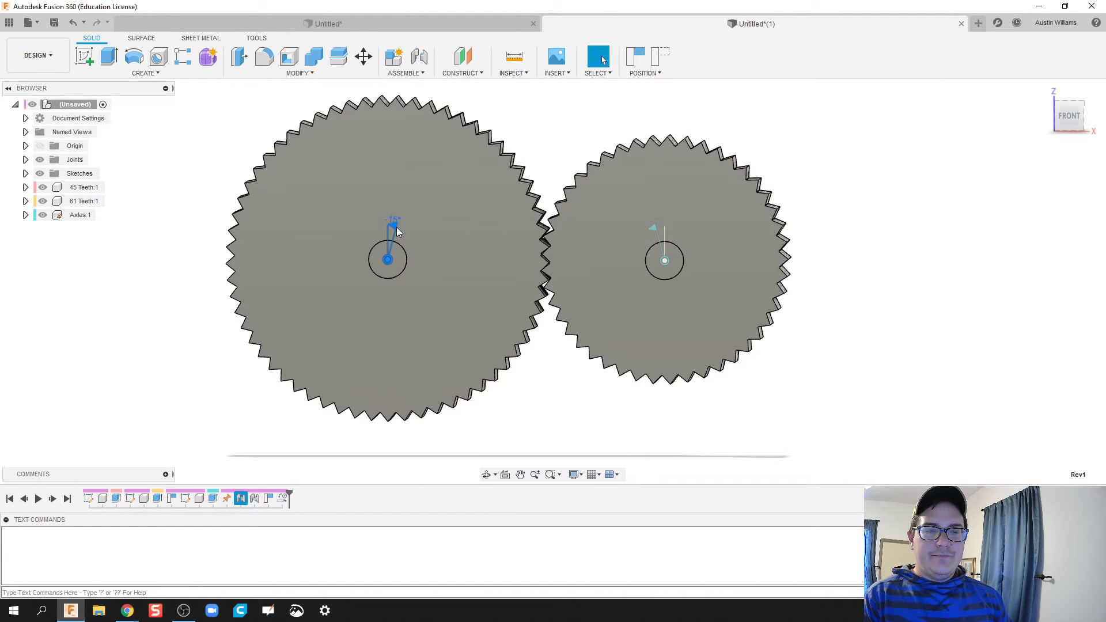
{"action": "right_click", "coordinate": [395, 228]}
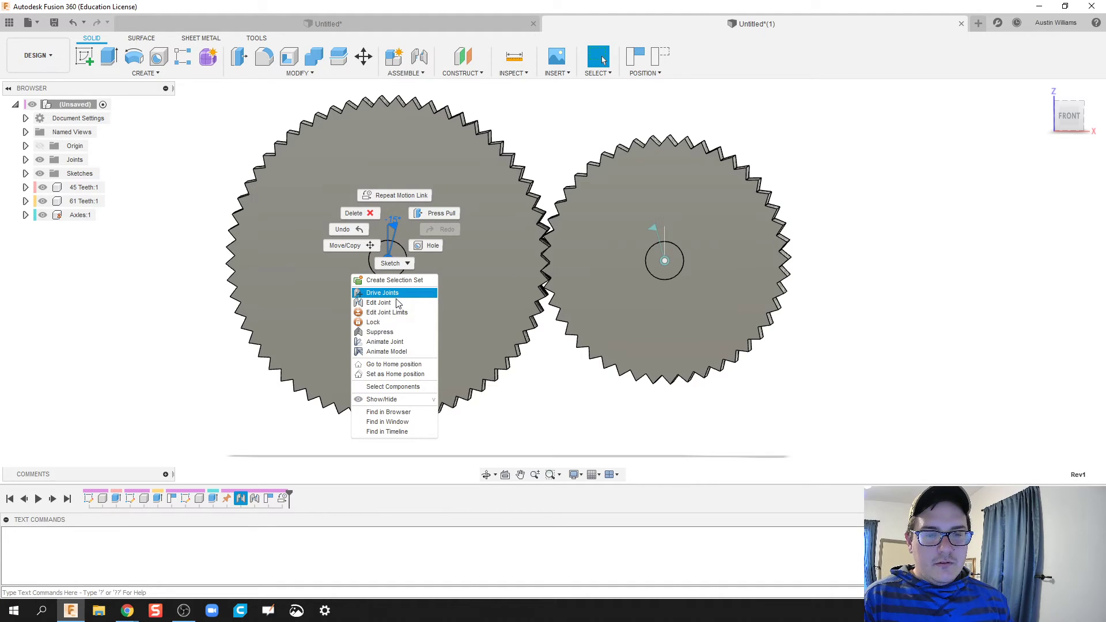
Edit the motion link to 45 deg for the 61-tooth gear's joint and 61 deg for the 45-tooth gear's joint, and end the gear animation
{"action": "right_click", "coordinate": [281, 500]}
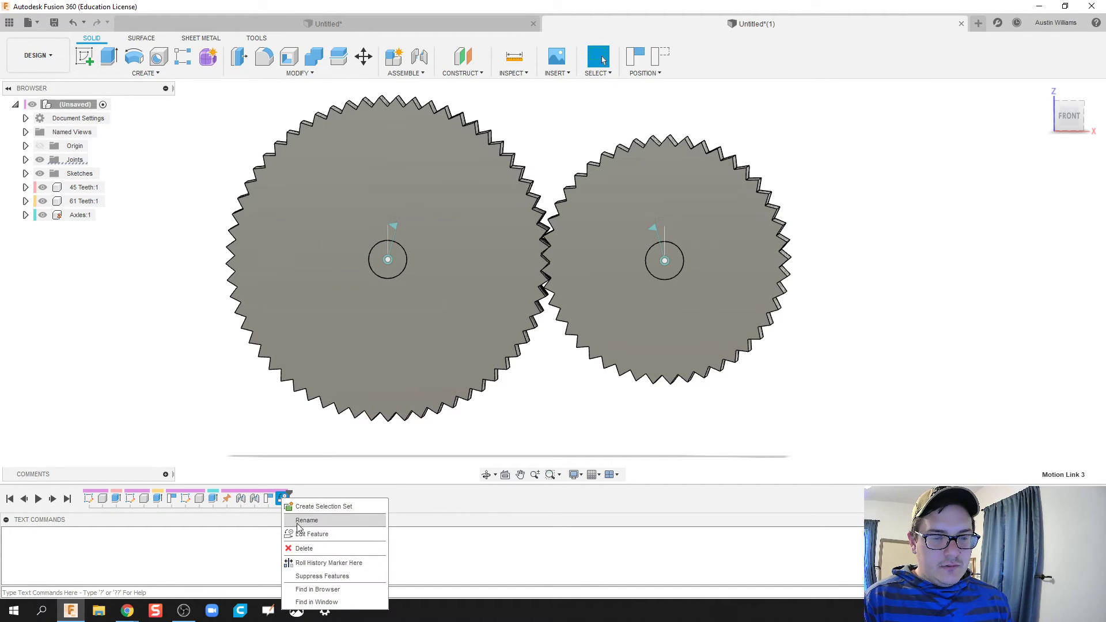
{"action": "left_click", "coordinate": [316, 532]}
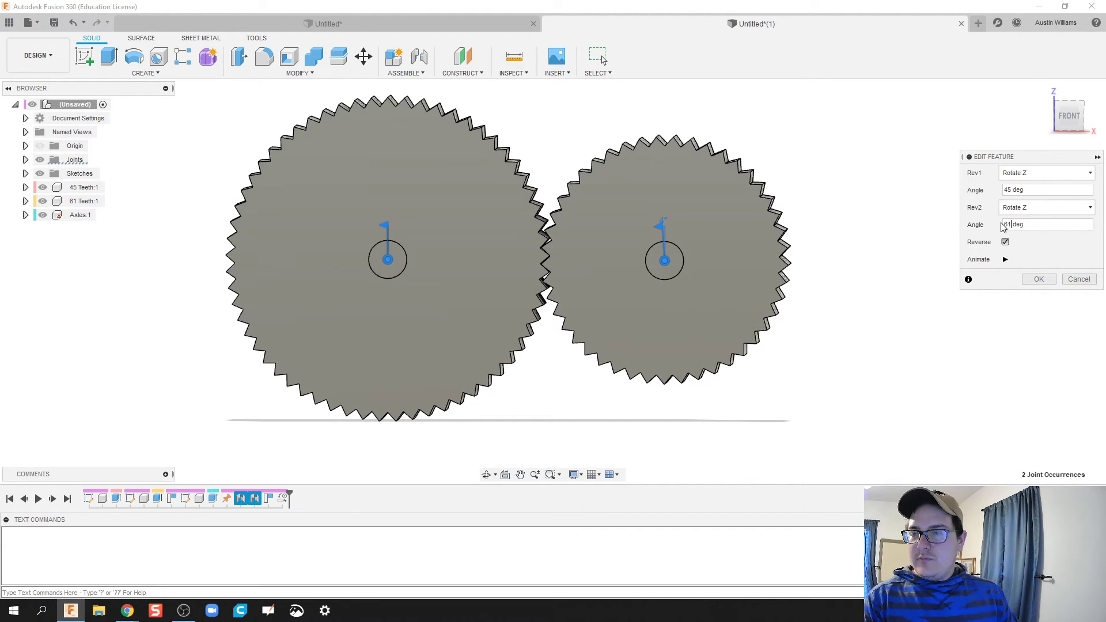
{"action": "left_click", "coordinate": [1028, 281]}
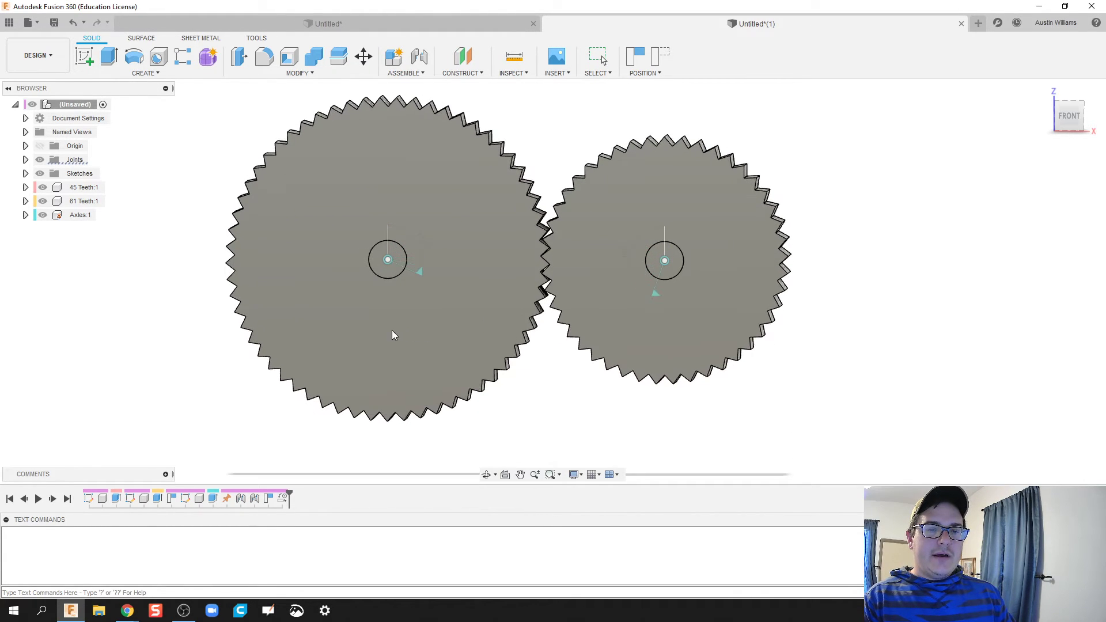
{"action": "key", "text": "Escape"}
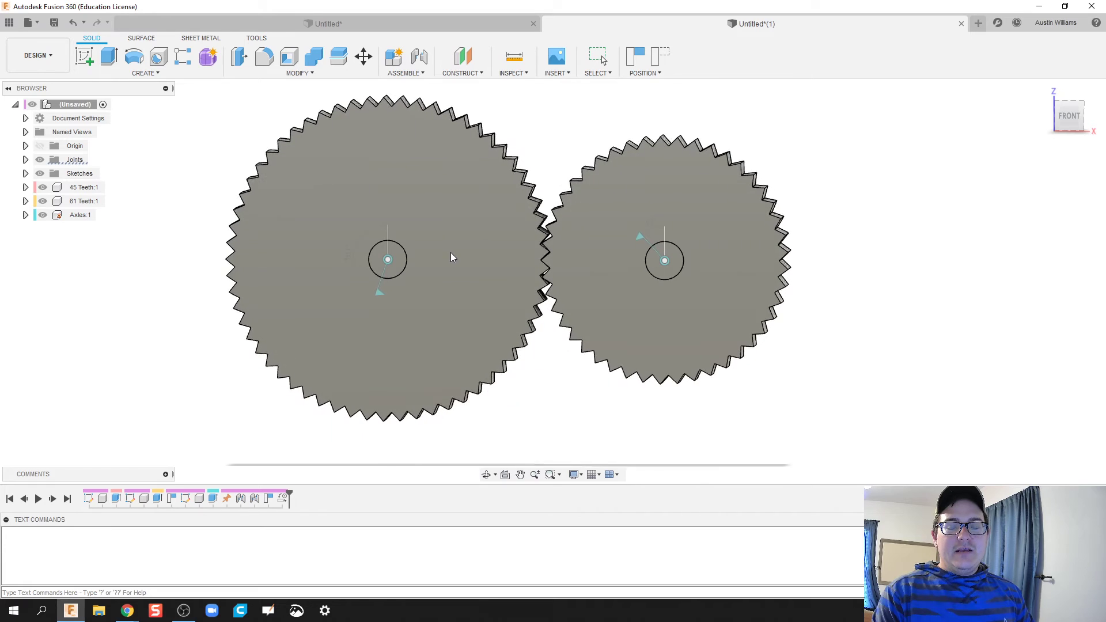
{"action": "key", "text": "Escape"}
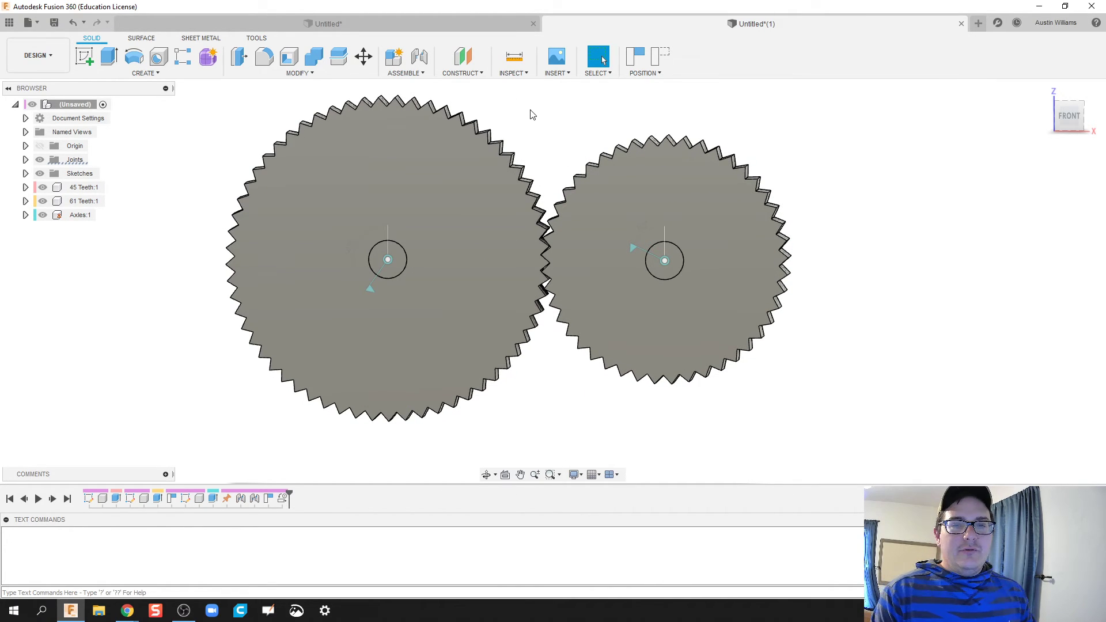
Enable contact between all components and revert the moved gears to their captured position
{"action": "left_click", "coordinate": [419, 75]}
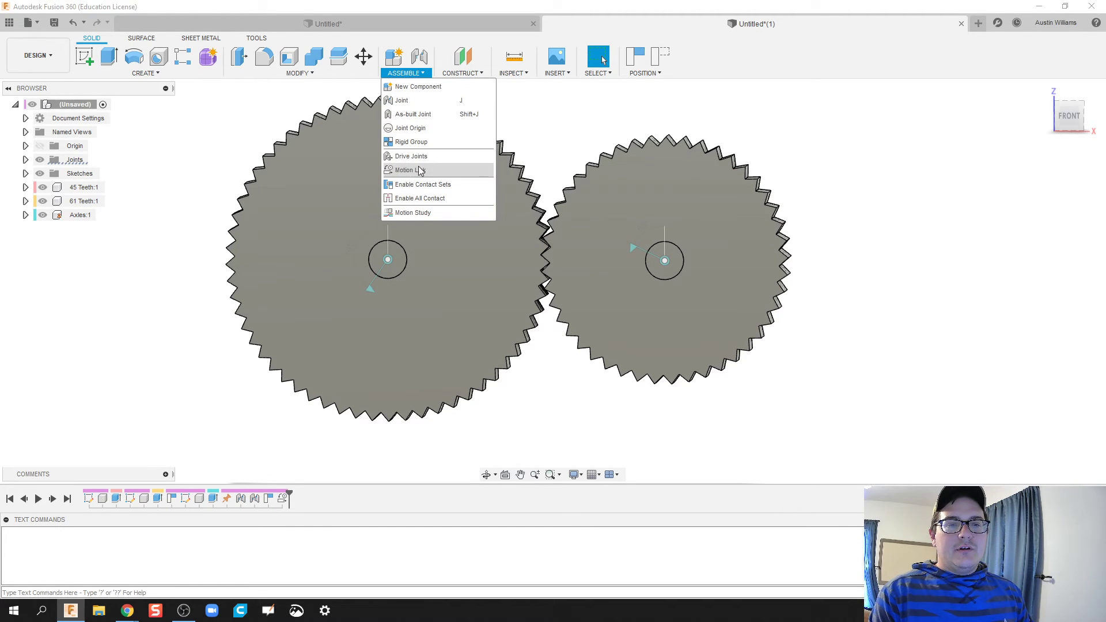
{"action": "left_click", "coordinate": [426, 200]}
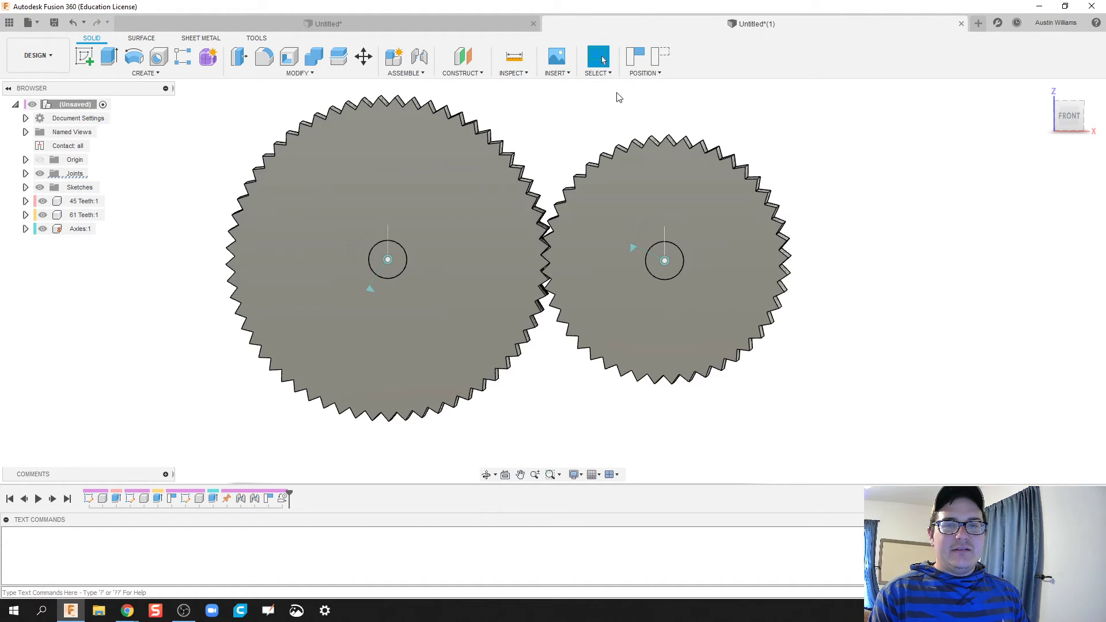
{"action": "left_click", "coordinate": [655, 64]}
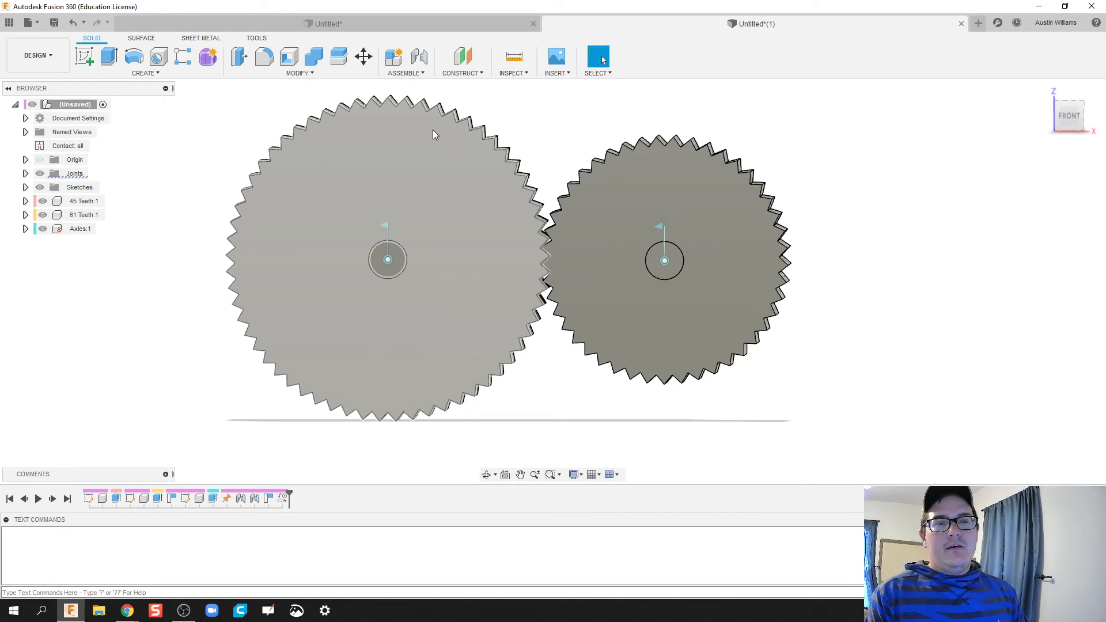
Disable contact between the components, rotate the 61-tooth gear to test its motion, and revert the gears' position
{"action": "right_click", "coordinate": [75, 145]}
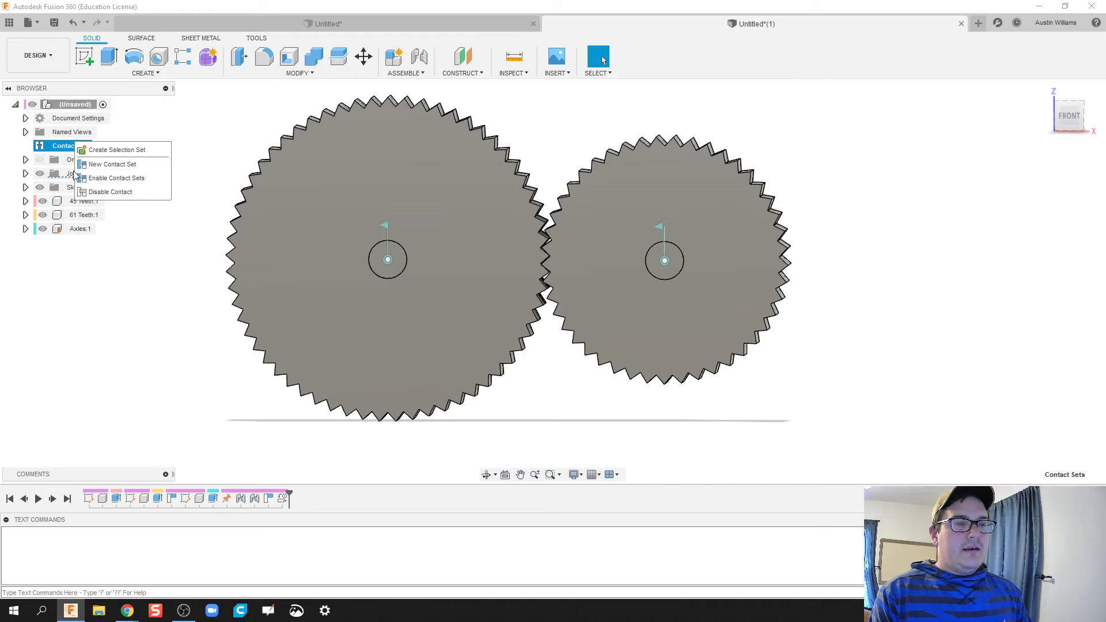
{"action": "left_click", "coordinate": [109, 191]}
{"action": "left_click_drag", "start_coordinate": [472, 182], "coordinate": [406, 350]}
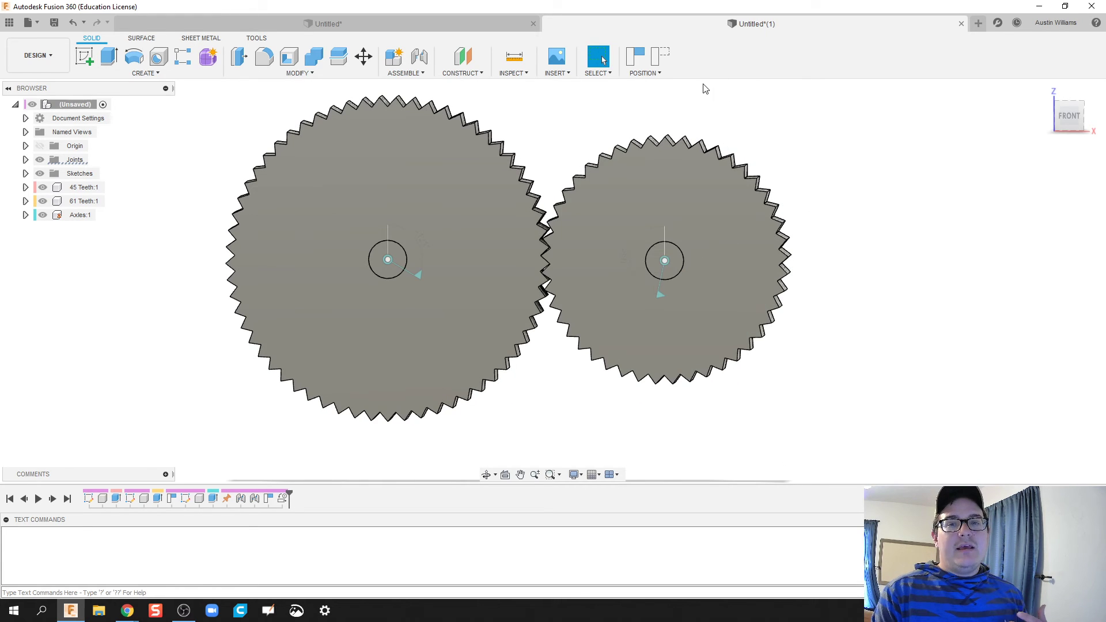
{"action": "left_click", "coordinate": [654, 59]}
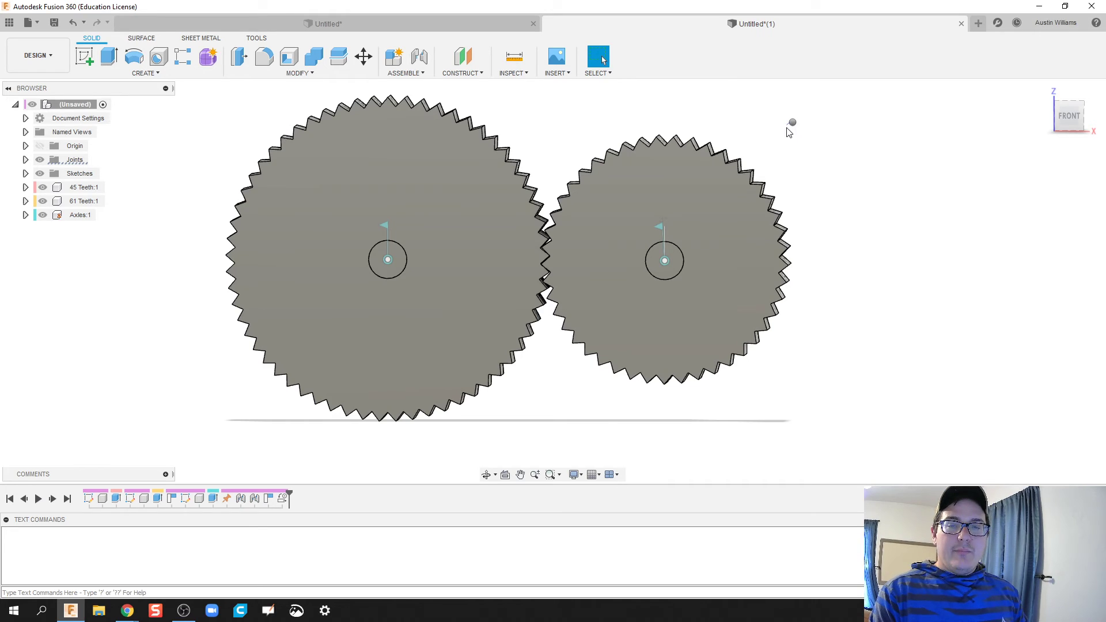
{"action": "right_click", "coordinate": [789, 132]}
{"action": "left_click", "coordinate": [788, 136]}
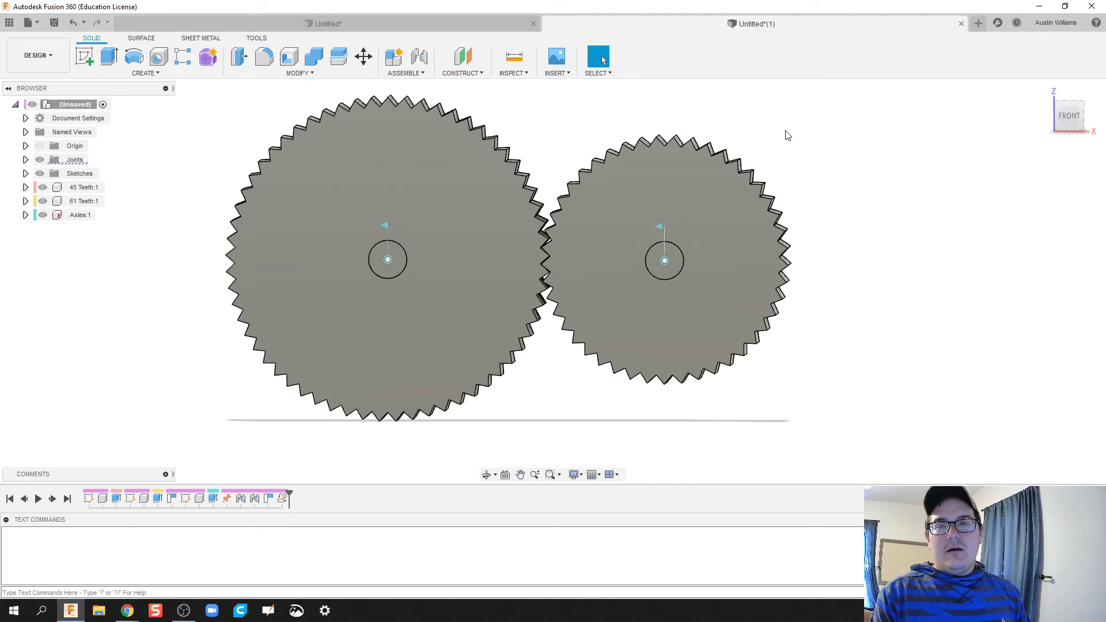
{"action": "right_click", "coordinate": [778, 139]}
{"action": "left_click", "coordinate": [774, 141]}
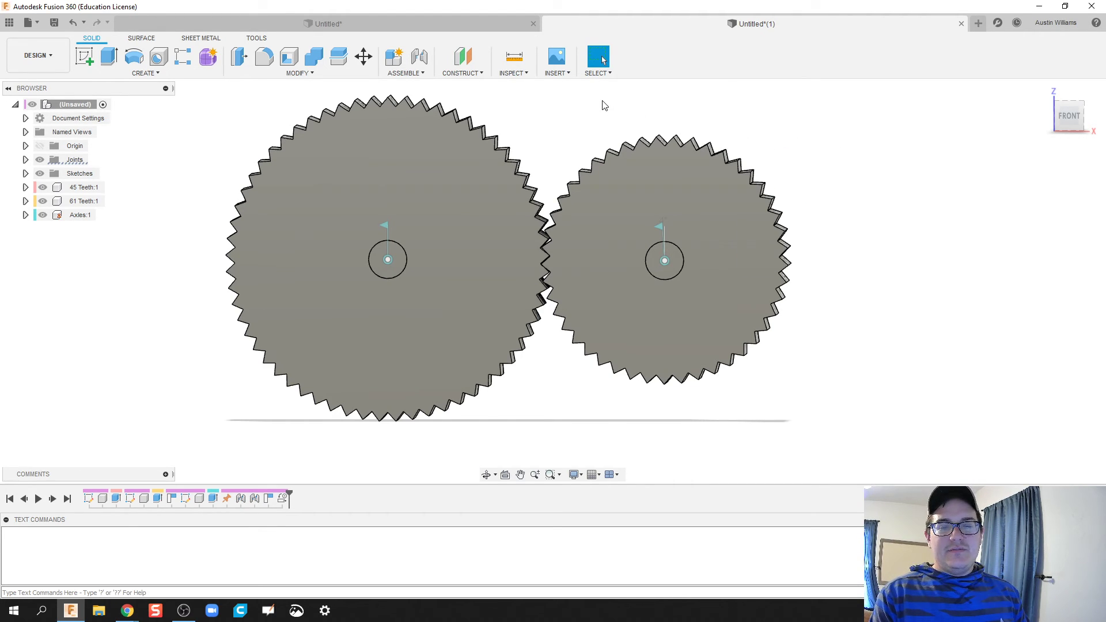
Rotate the 61-tooth gear to test the gear train, and animate the model from that gear's revolute joint
{"action": "left_click_drag", "start_coordinate": [489, 230], "coordinate": [363, 199]}
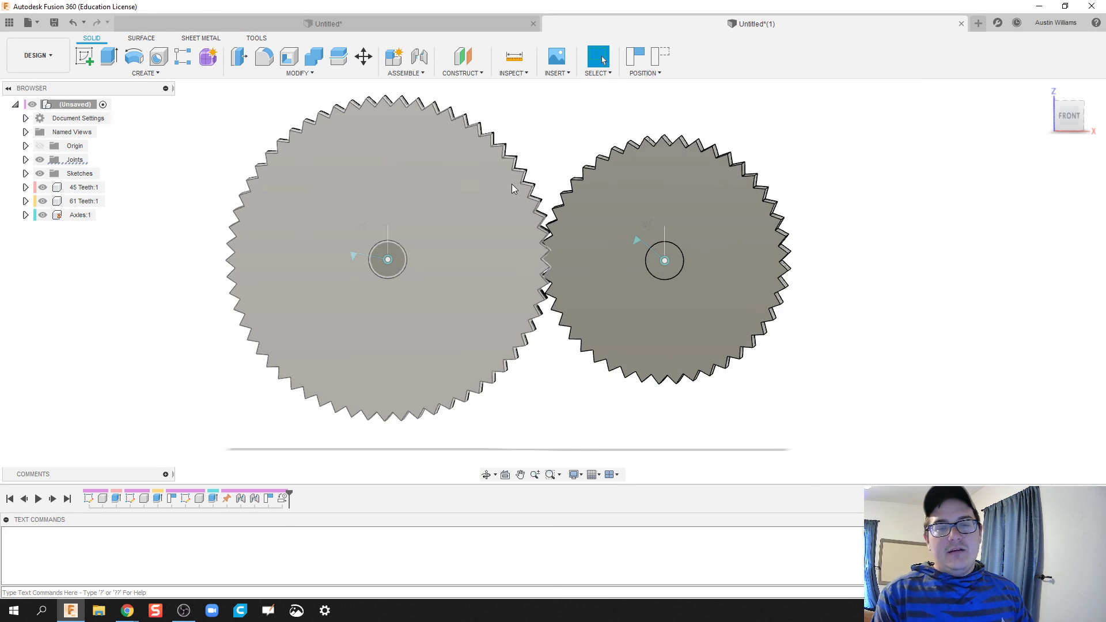
{"action": "left_click_drag", "start_coordinate": [512, 184], "coordinate": [365, 230]}
{"action": "right_click", "coordinate": [367, 232]}
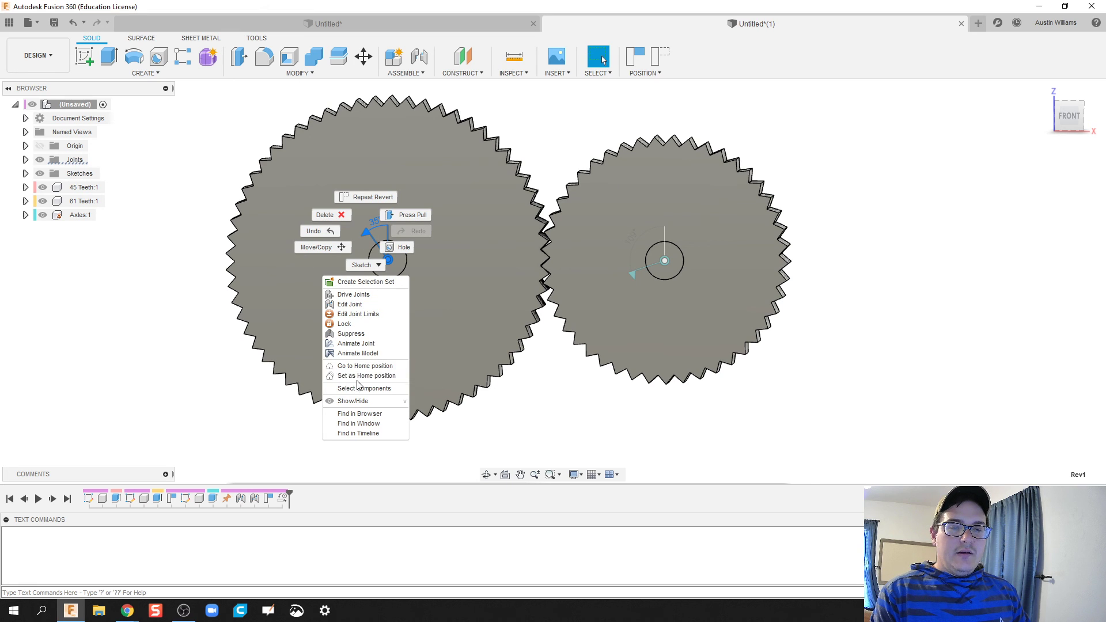
{"action": "left_click", "coordinate": [362, 353]}
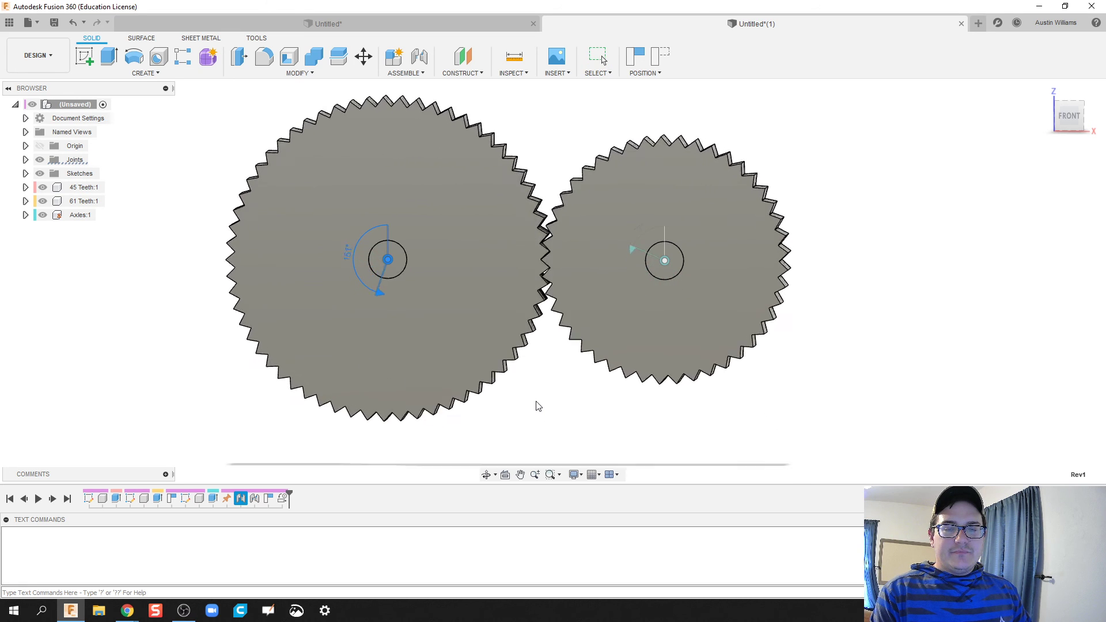